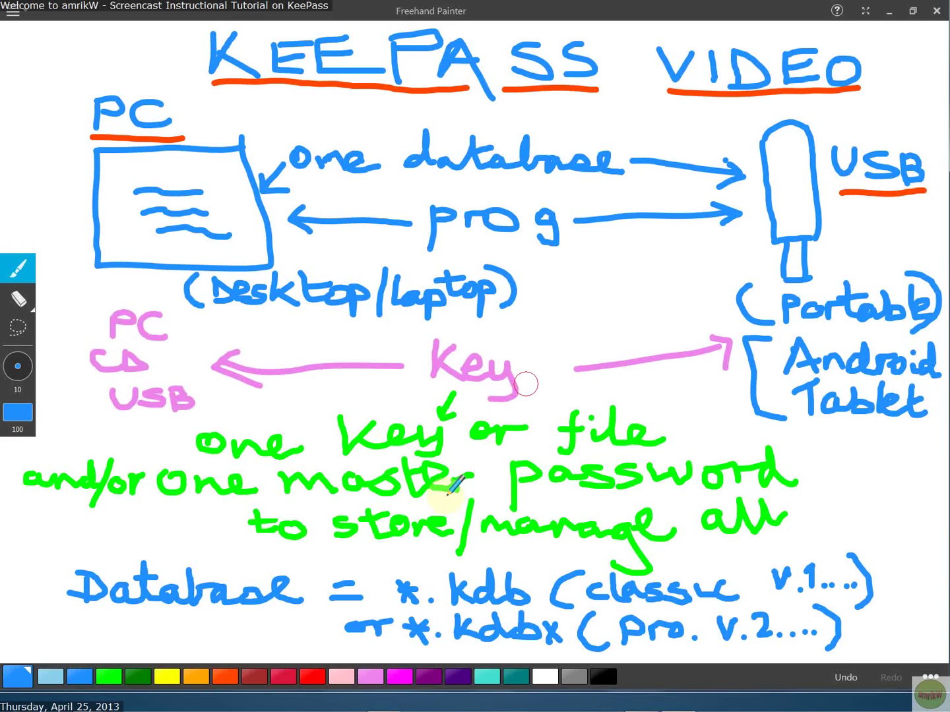
Minimize the Freehand Painter window with the finished KeePass overview diagram.
click(502, 217)
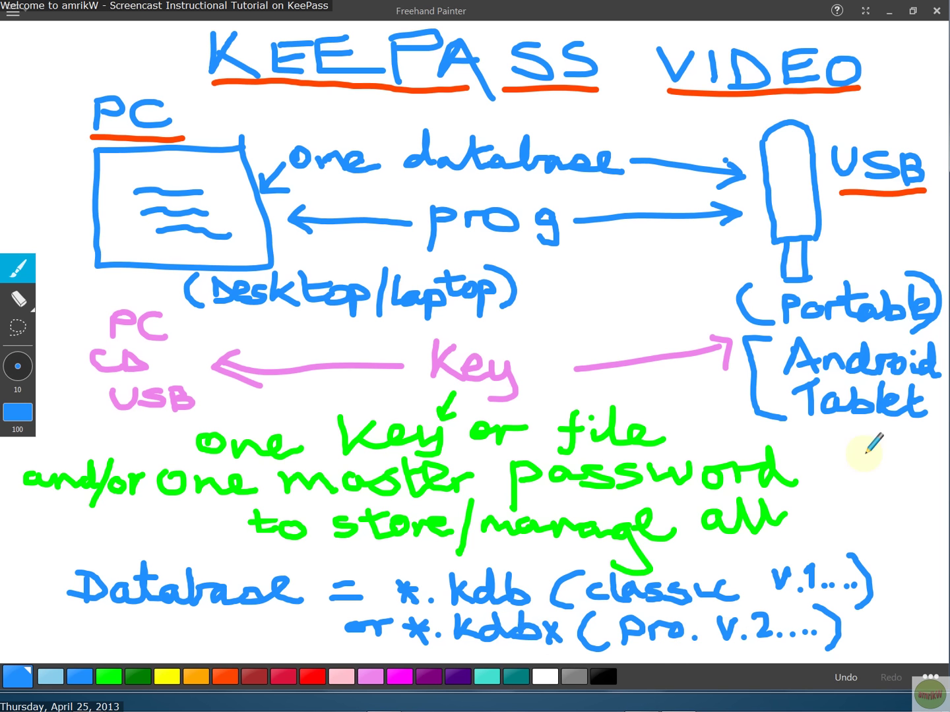
click(890, 9)
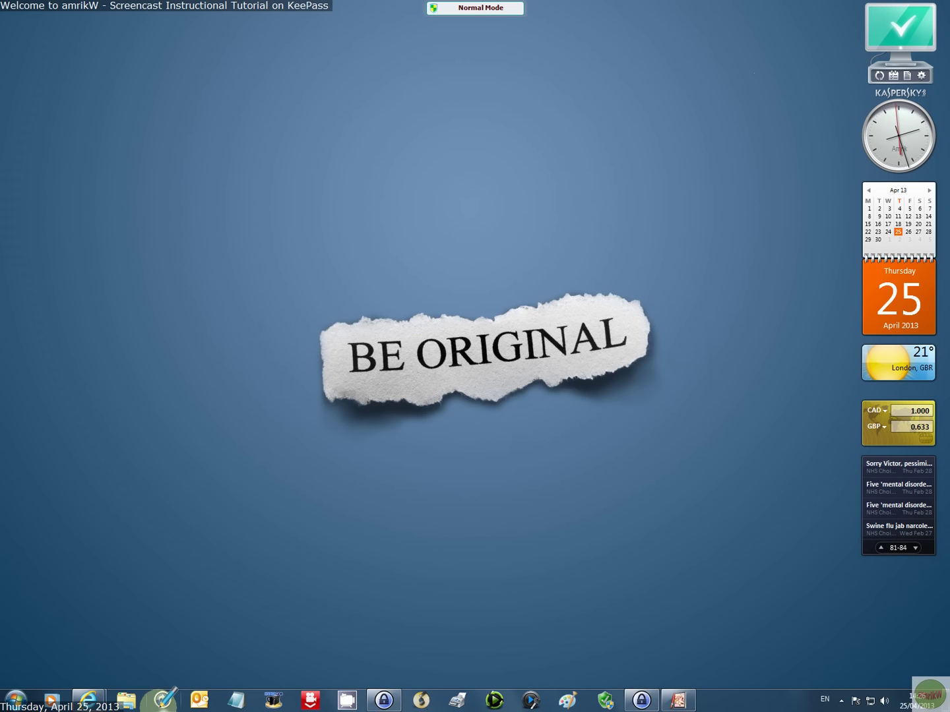
Review the KeePass downloads page listing Classic 1.25 and Professional 2.22, then minimize Internet Explorer.
mouse_move(89, 697)
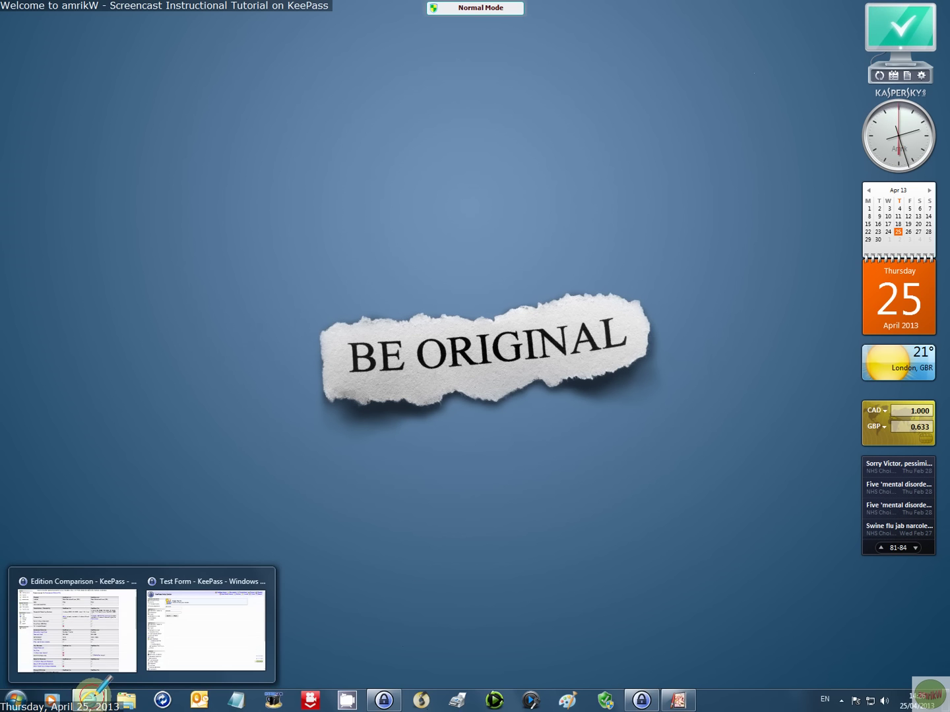
click(82, 655)
click(12, 23)
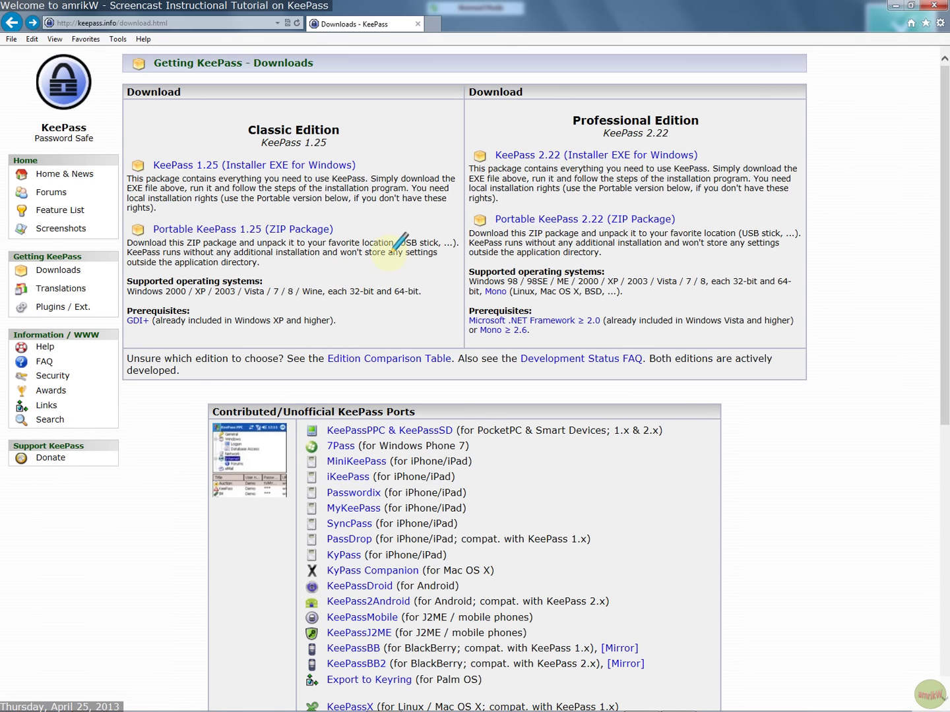
click(896, 6)
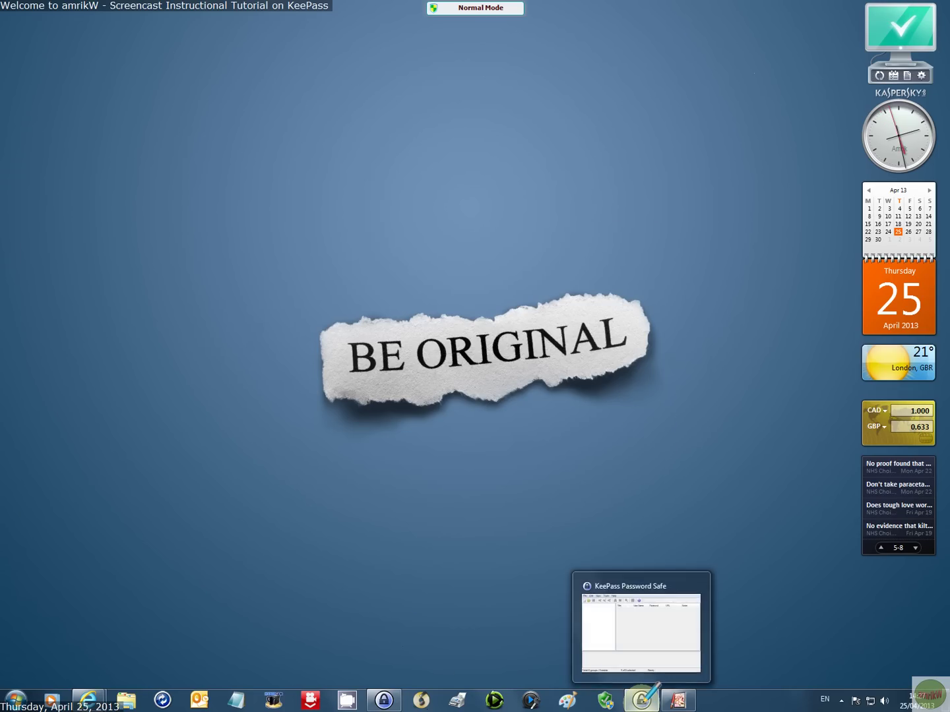
Bring up the Classic and 2.22 KeePass windows and check the Classic edition's About details.
click(641, 699)
click(383, 699)
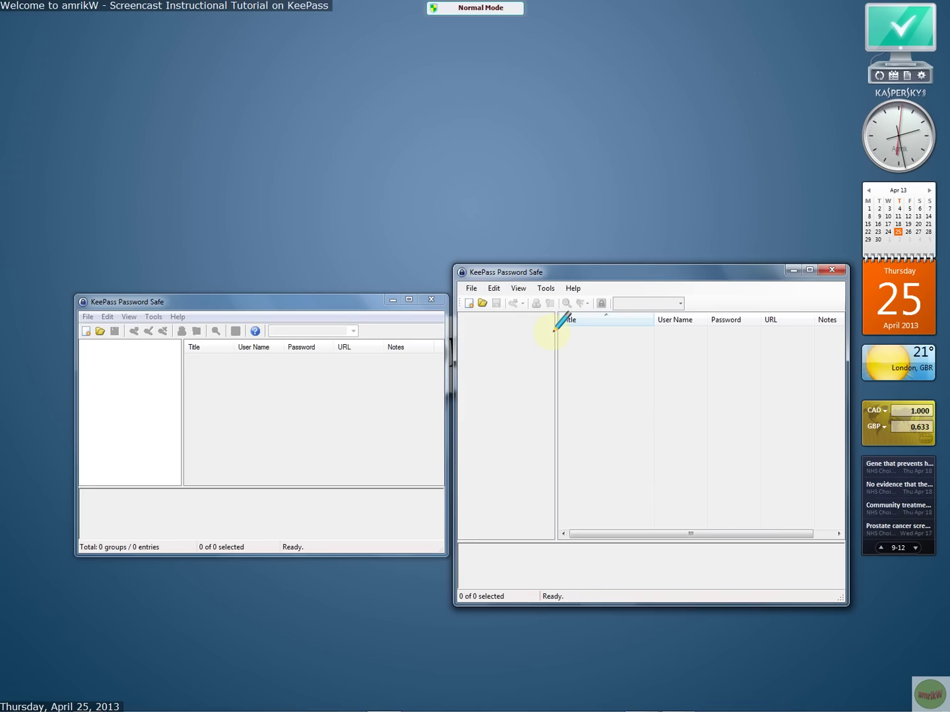
click(178, 317)
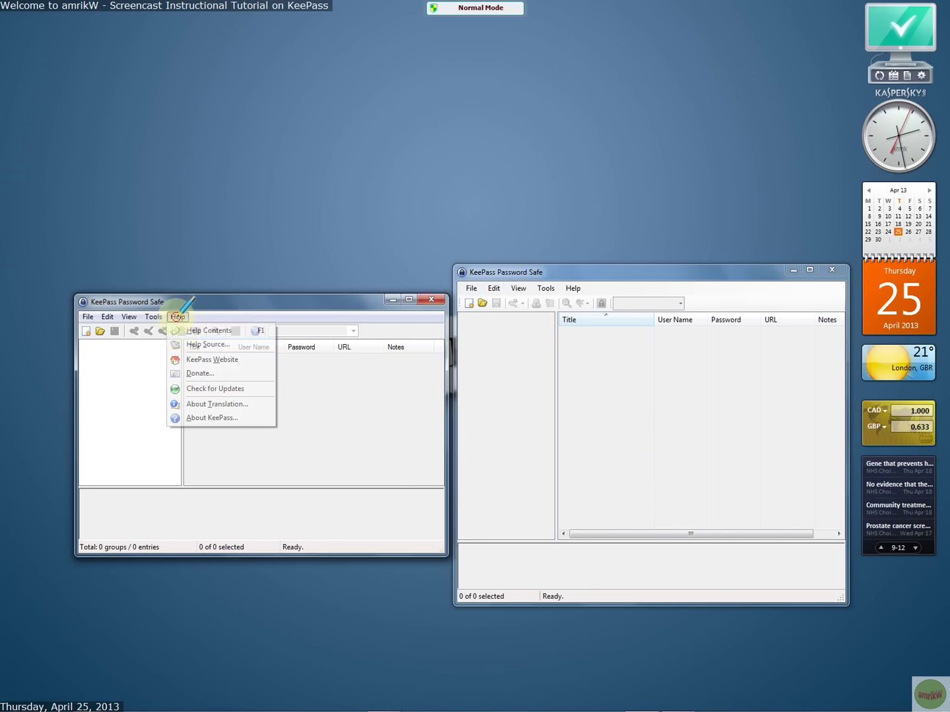
click(210, 416)
click(338, 493)
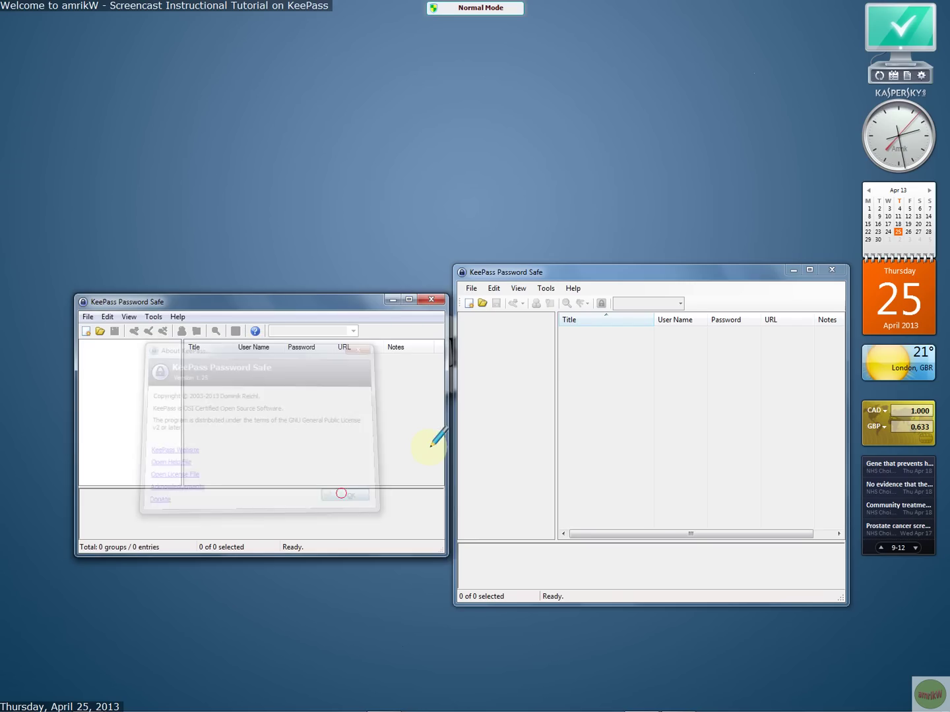
Check the KeePass 2.22 window's About version details.
click(571, 289)
click(611, 378)
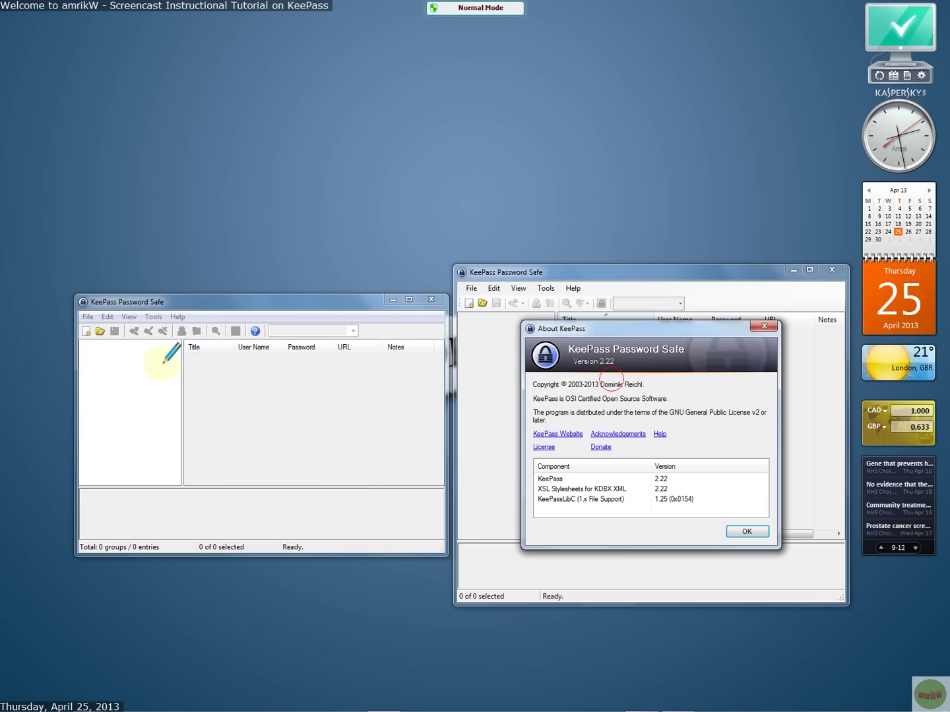
click(743, 531)
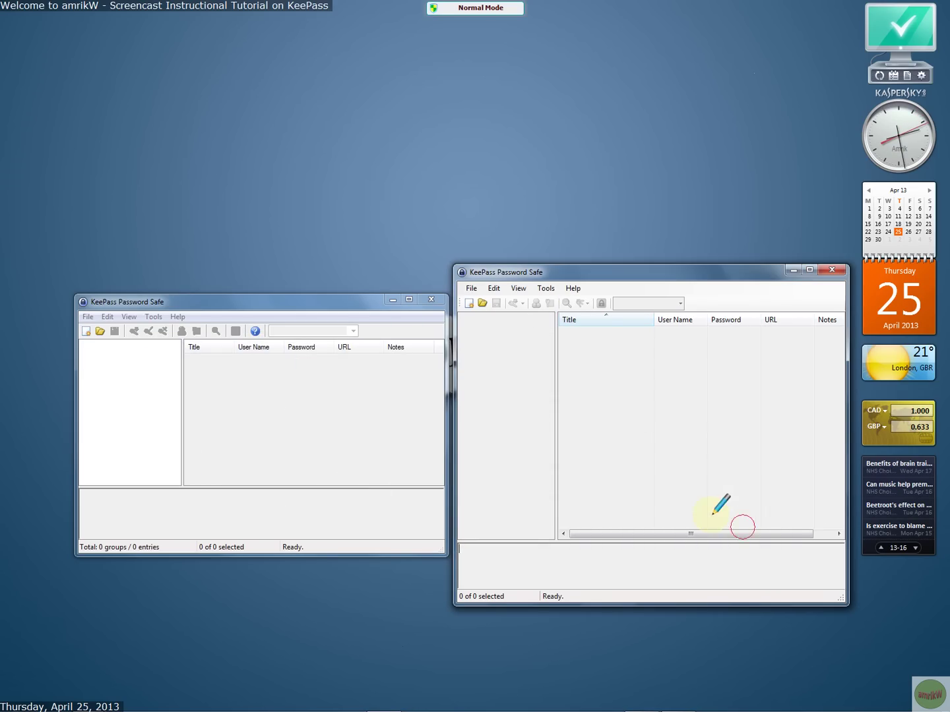
click(86, 331)
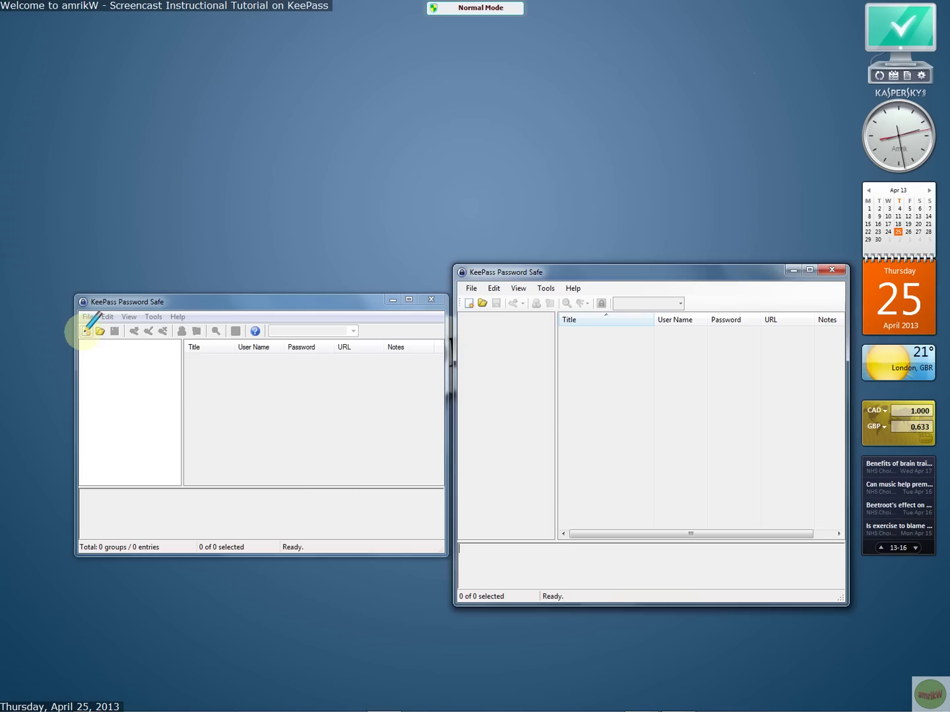
Enter the new database's master password and show it as plain text.
click(235, 411)
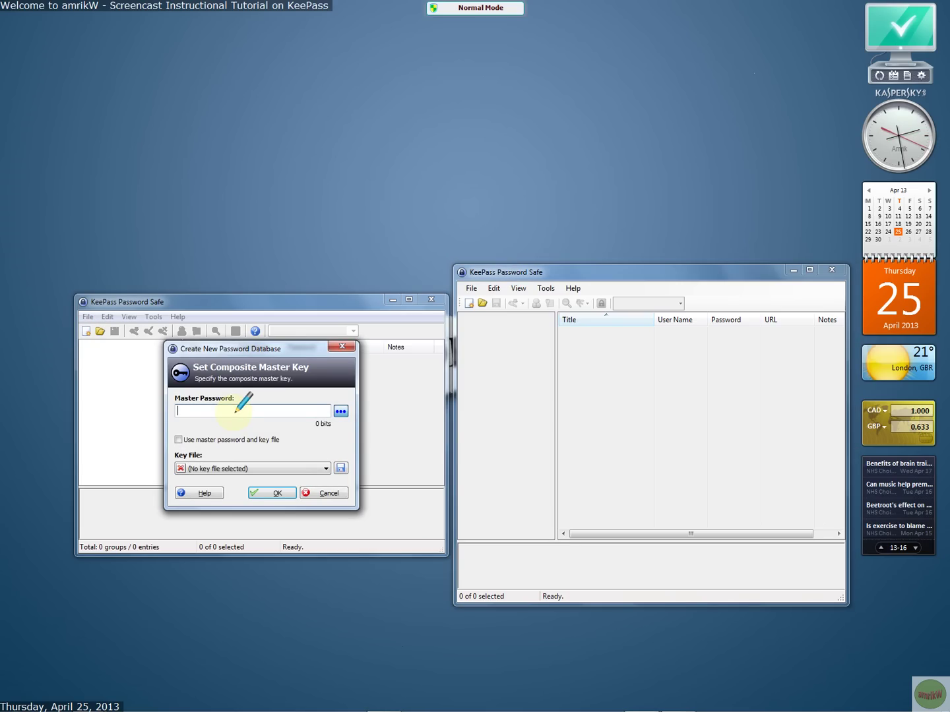
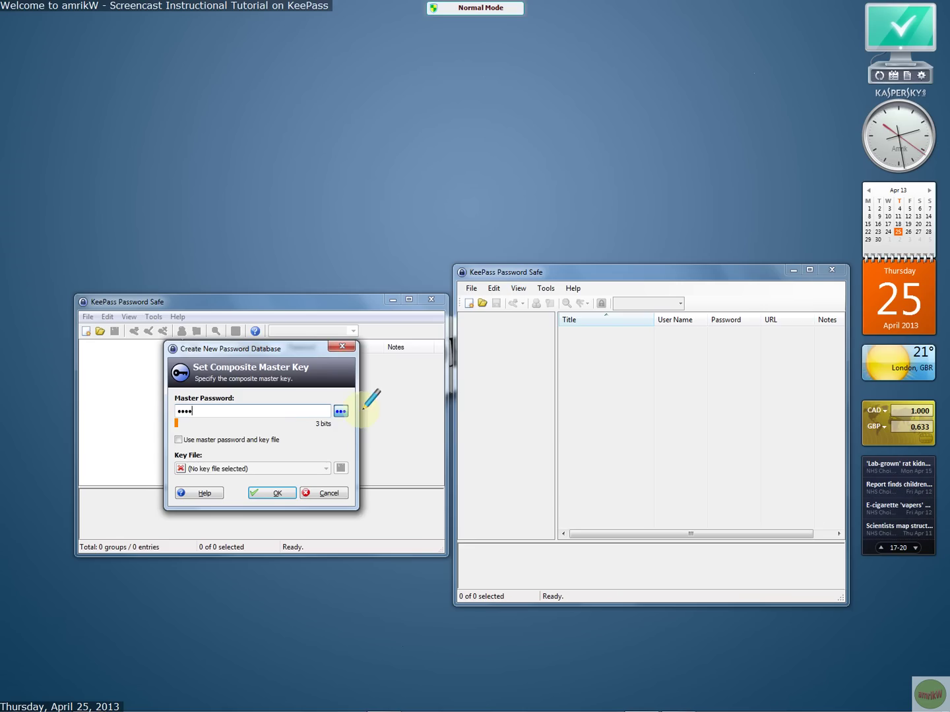
click(341, 410)
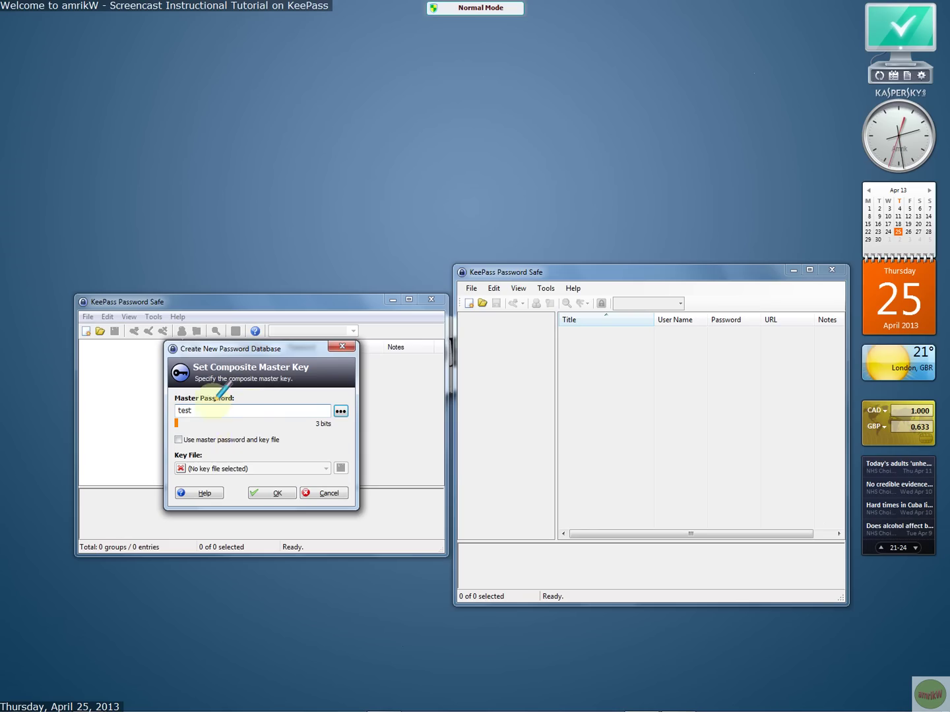
Require a key file alongside the master password and choose where to save it.
click(178, 439)
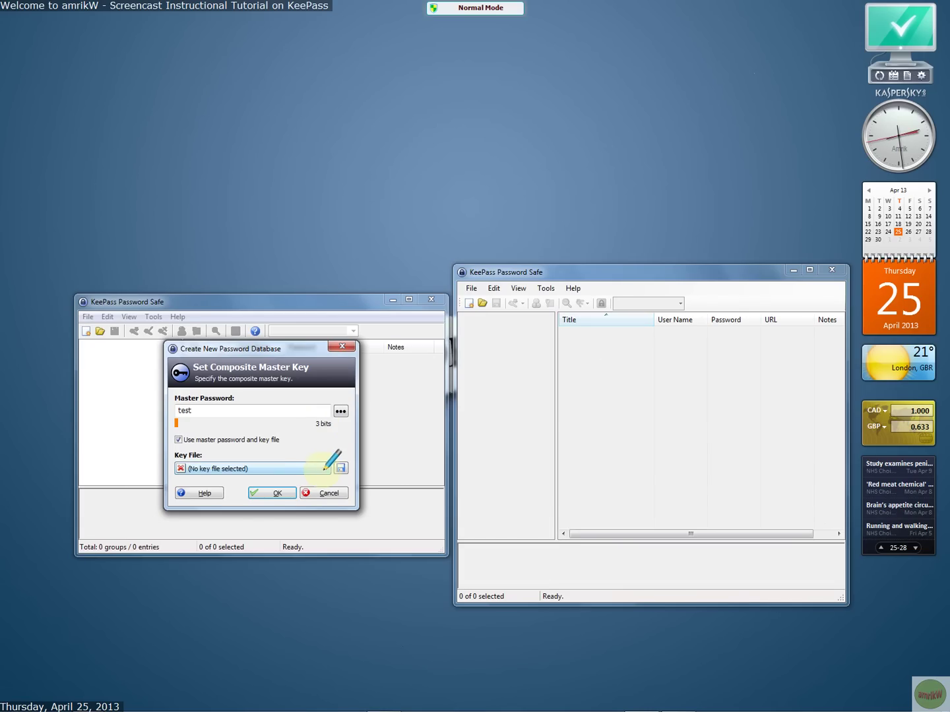
click(482, 442)
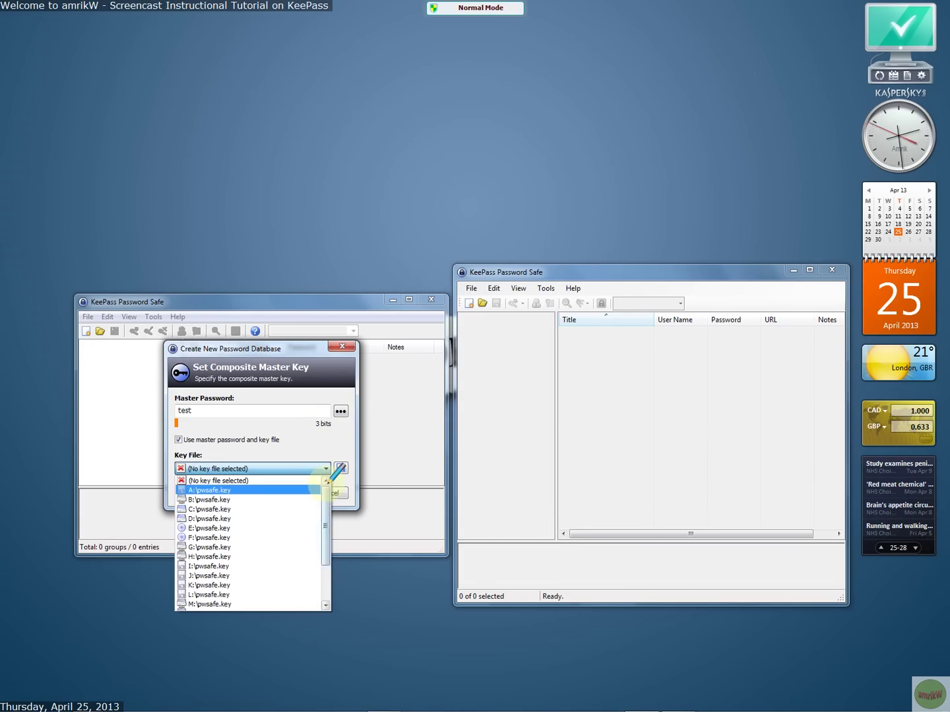
click(358, 464)
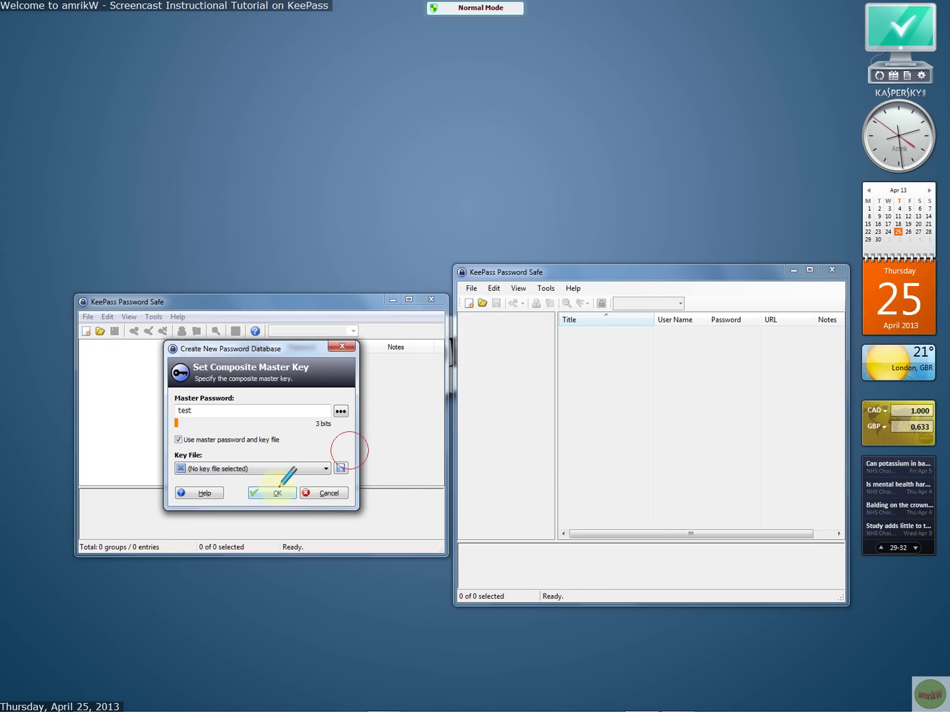
click(340, 467)
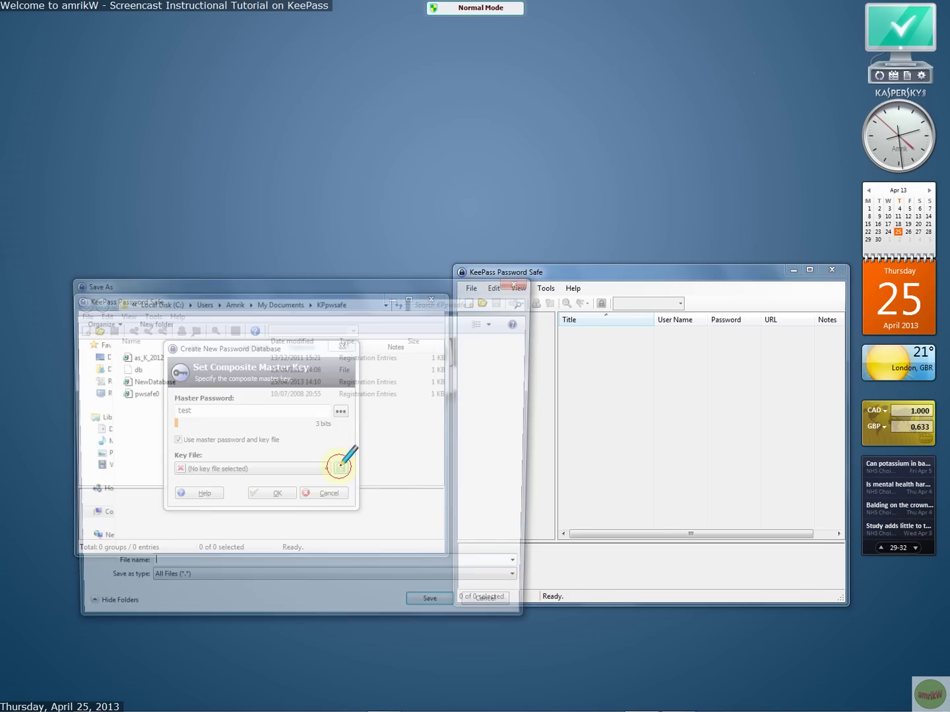
Save the key file as 'db' in KPpwsafe and confirm the composite master key.
click(131, 370)
click(435, 611)
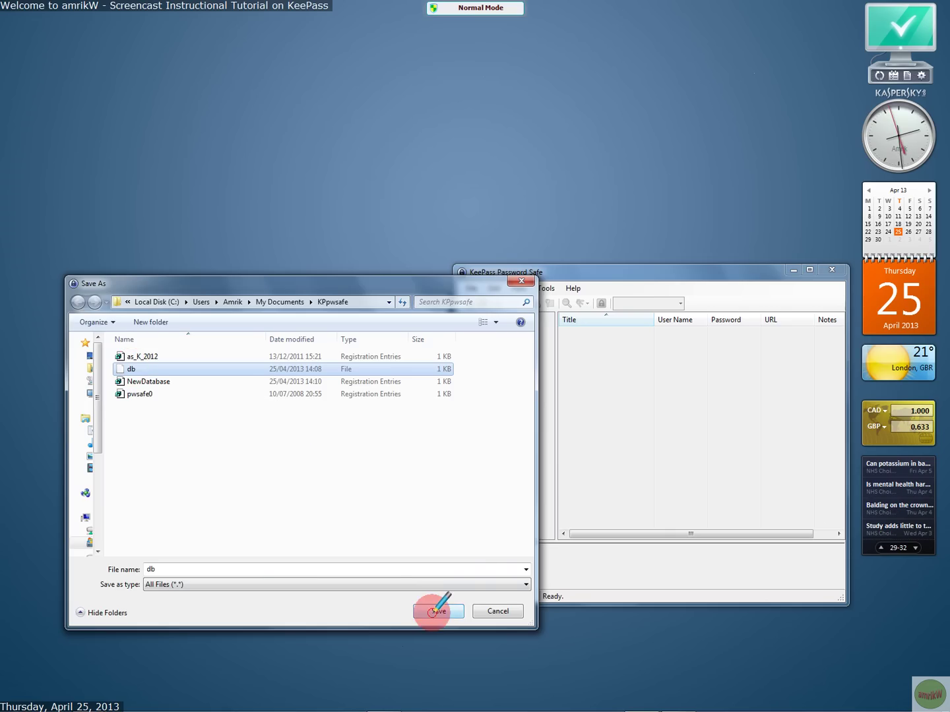
click(262, 492)
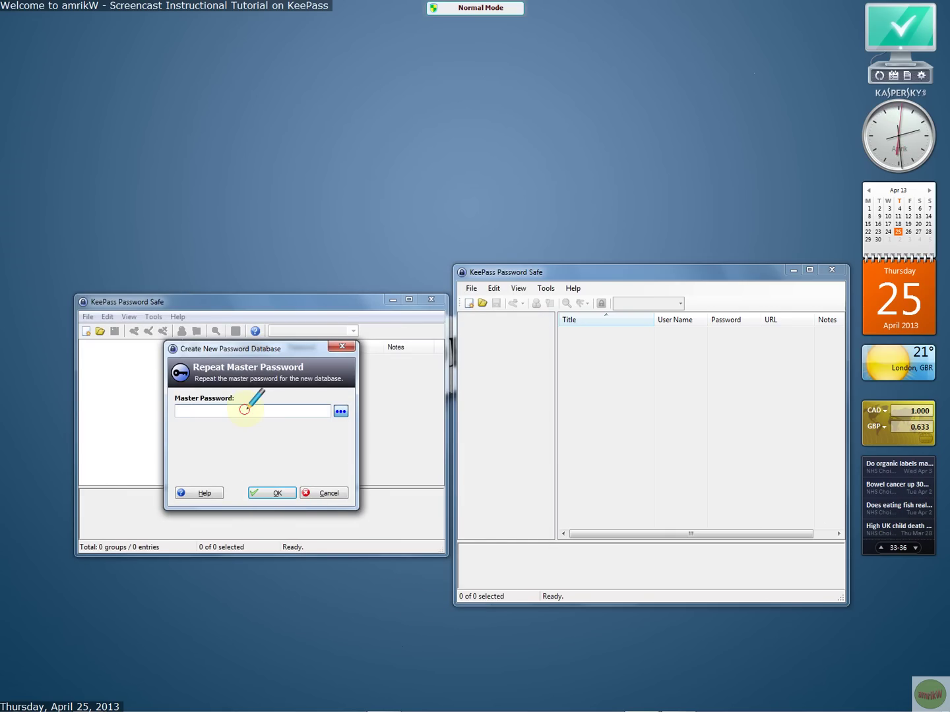
Repeat the master password and overwrite the existing db key file.
click(247, 410)
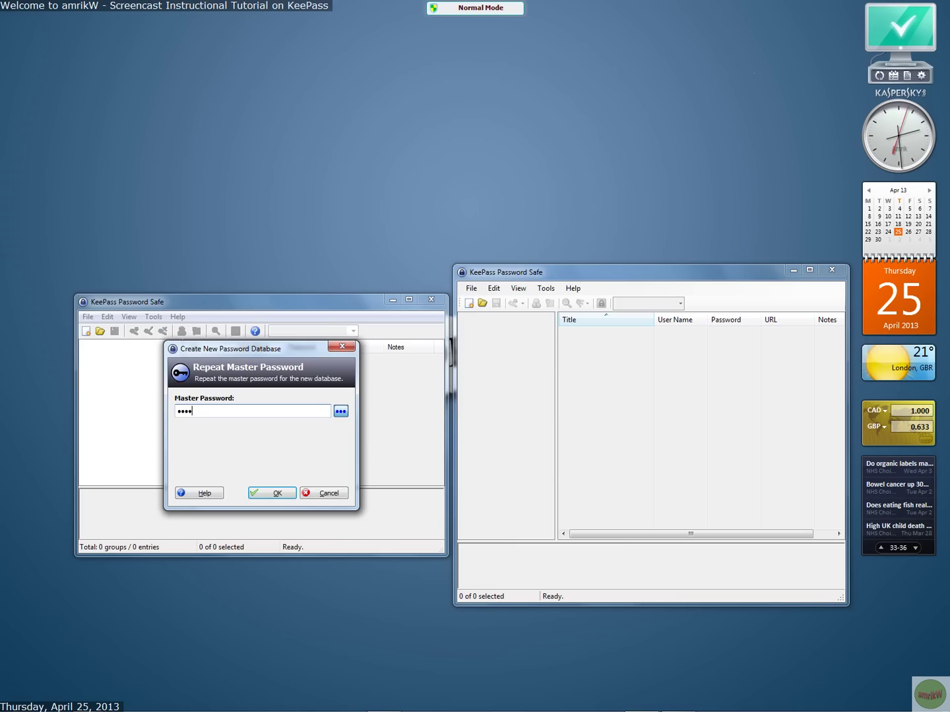
click(271, 492)
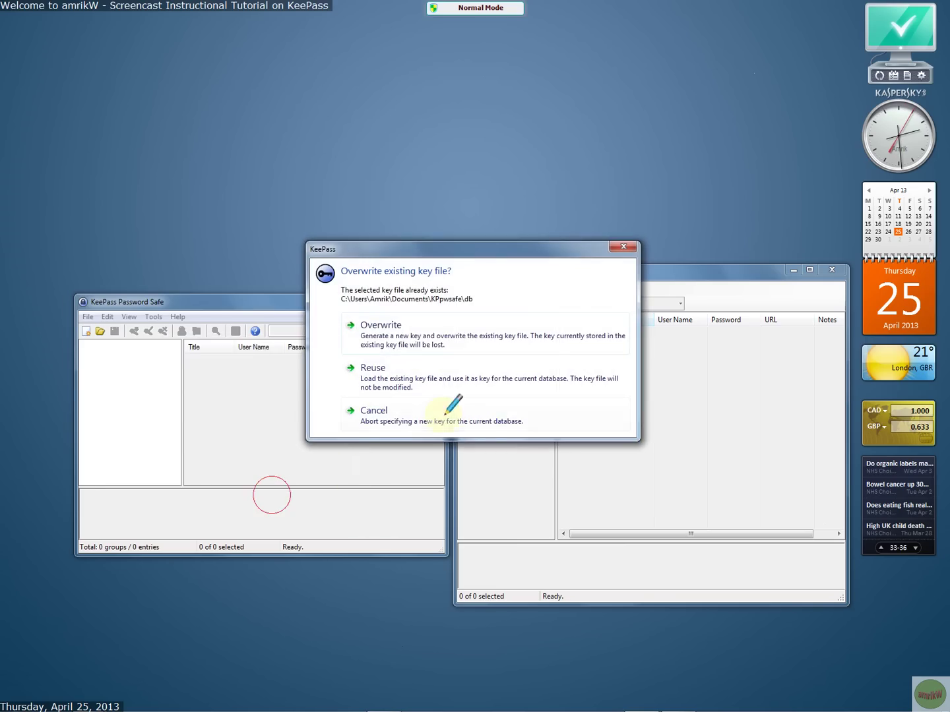
click(393, 336)
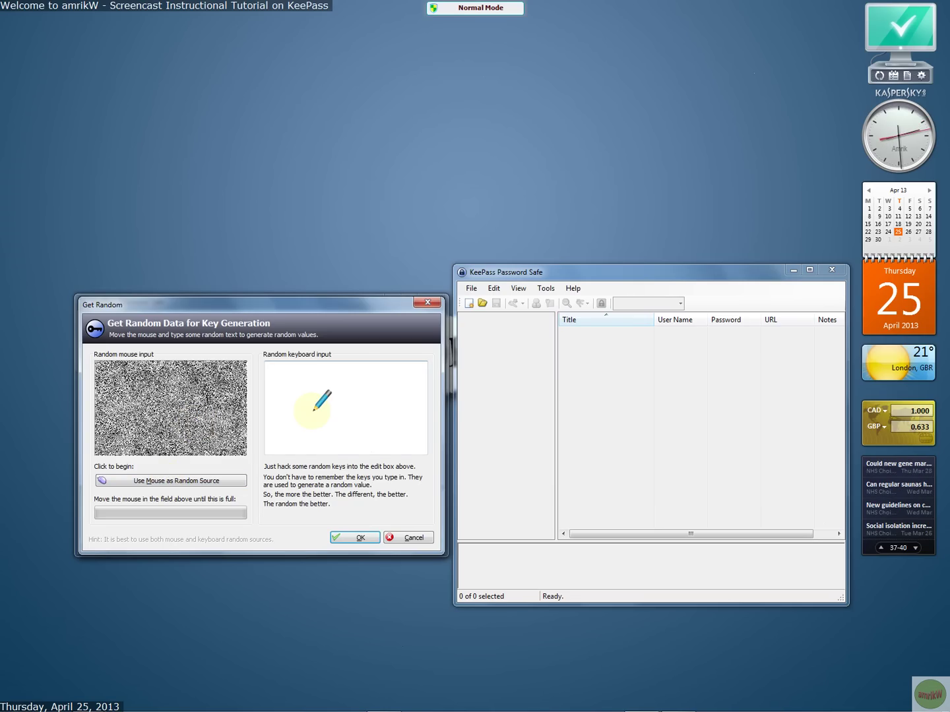
Supply random mouse and keyboard data to create the database with 6 default groups.
click(165, 480)
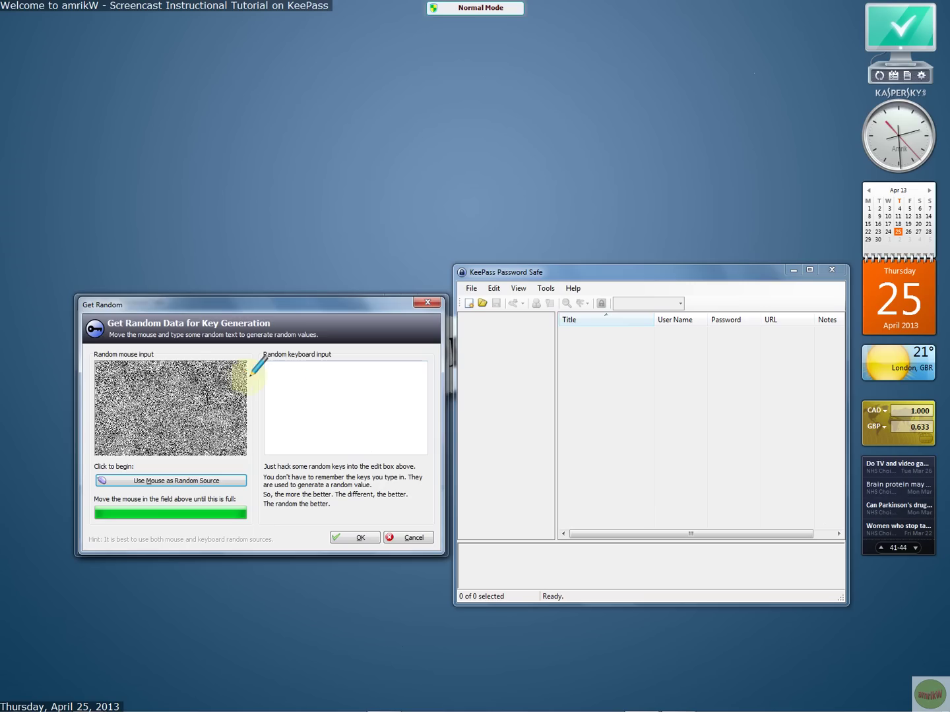
click(312, 388)
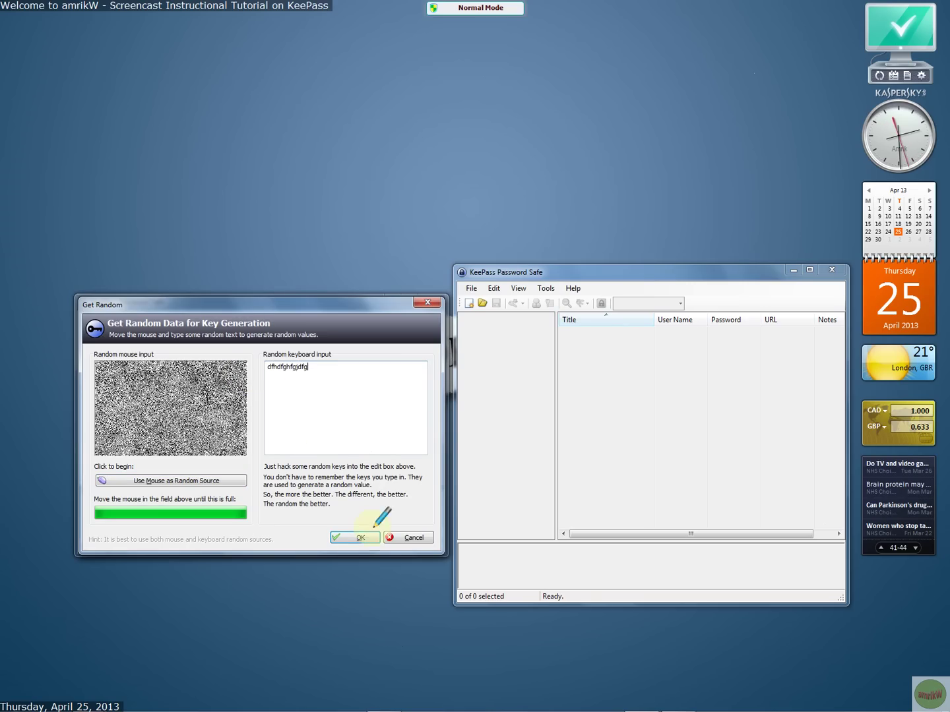
click(355, 537)
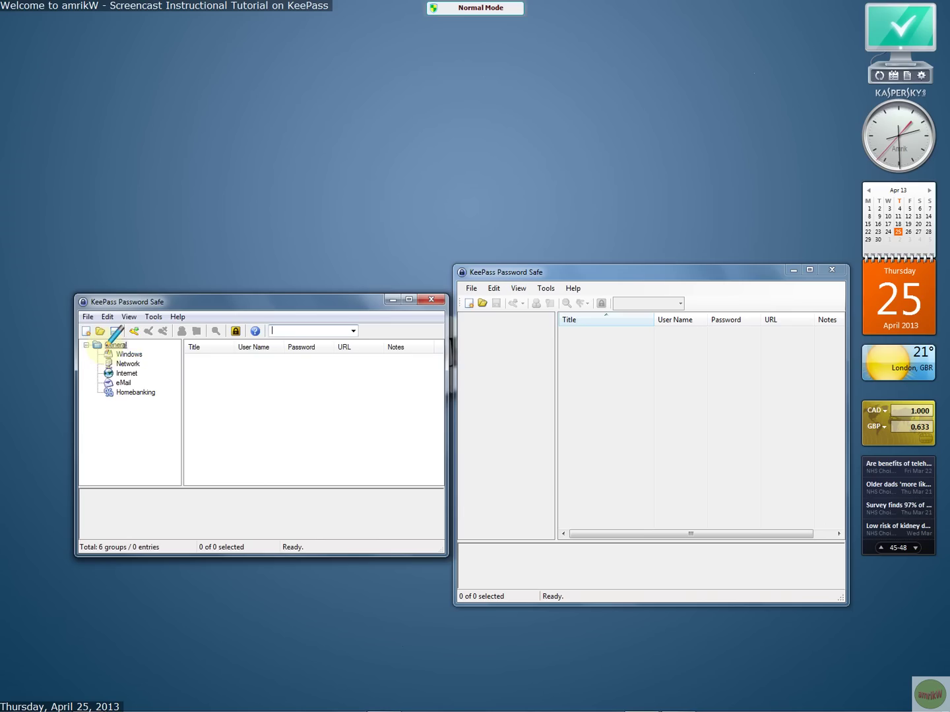
Save the database via My Documents into KeePass-1.25 as Database.kdb, replacing the old file.
right_click(103, 347)
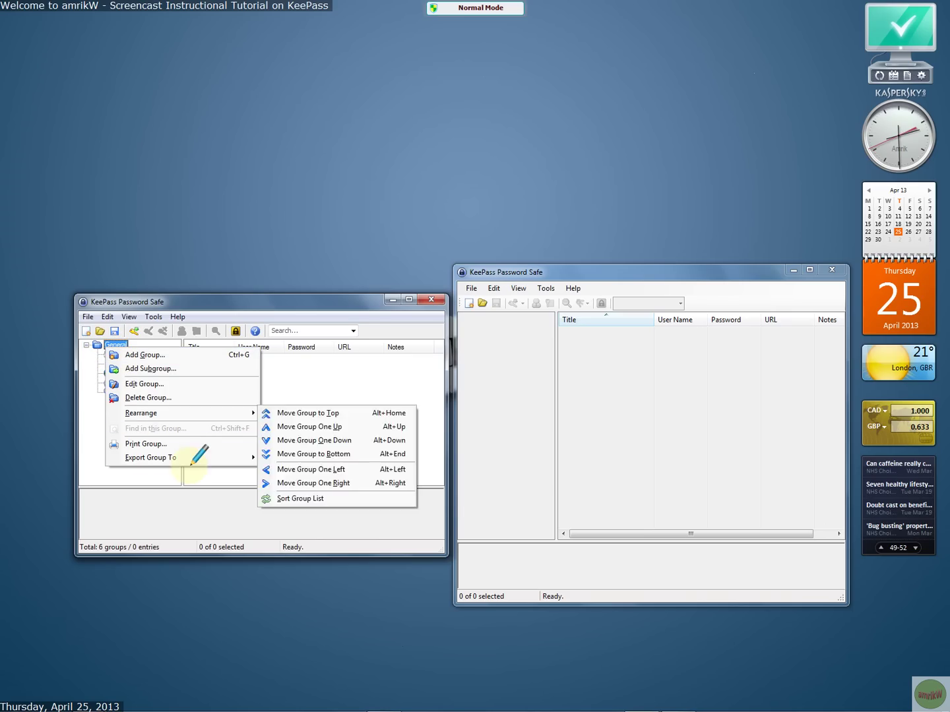
click(85, 409)
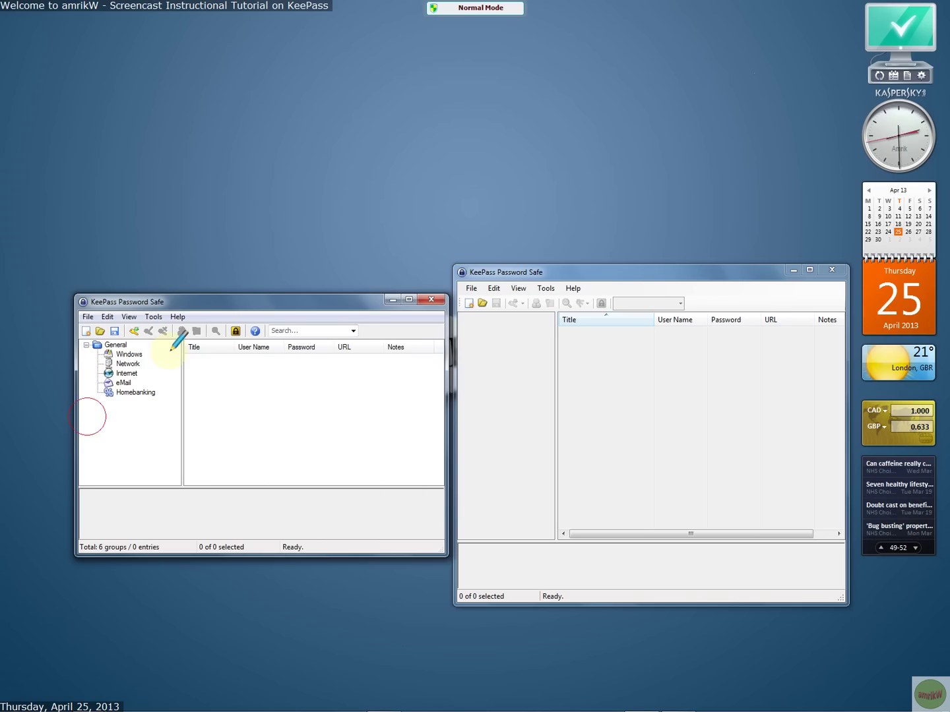
click(113, 331)
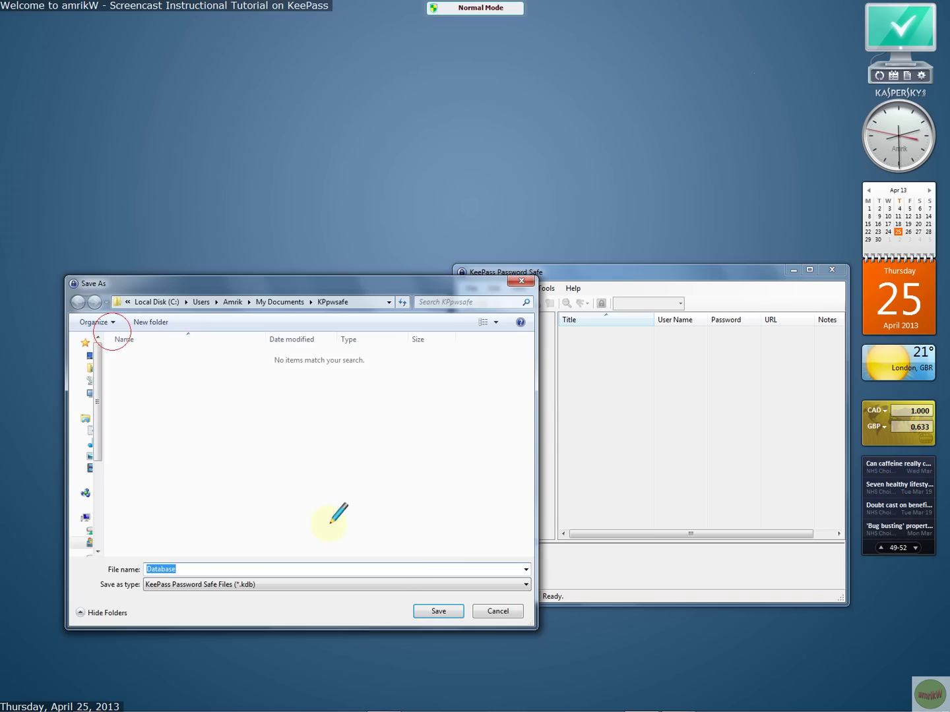
click(288, 302)
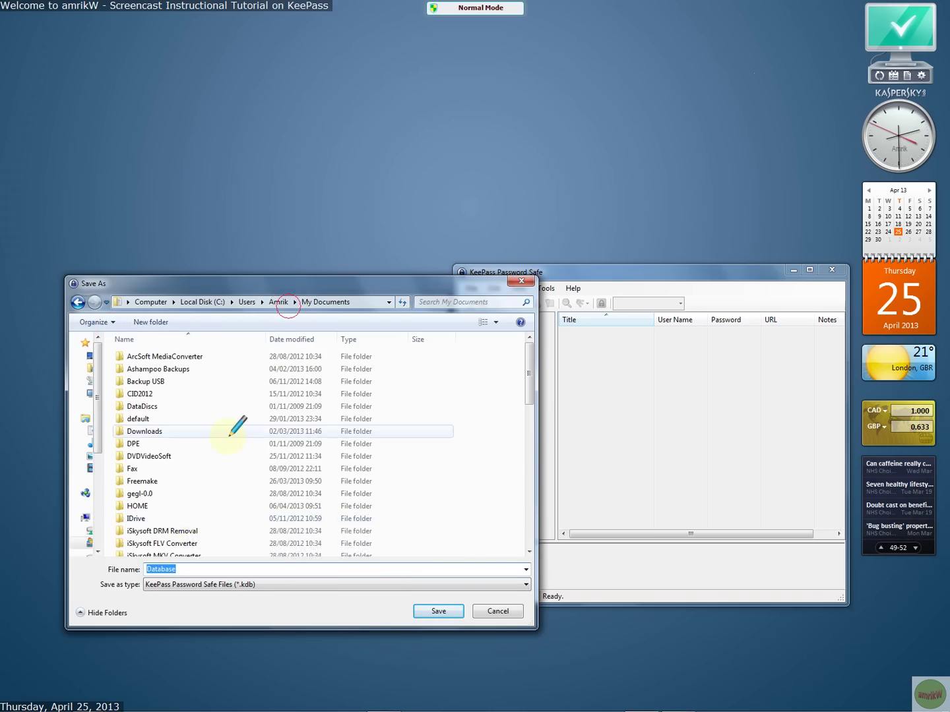
click(197, 516)
scroll(197, 516, down, 3)
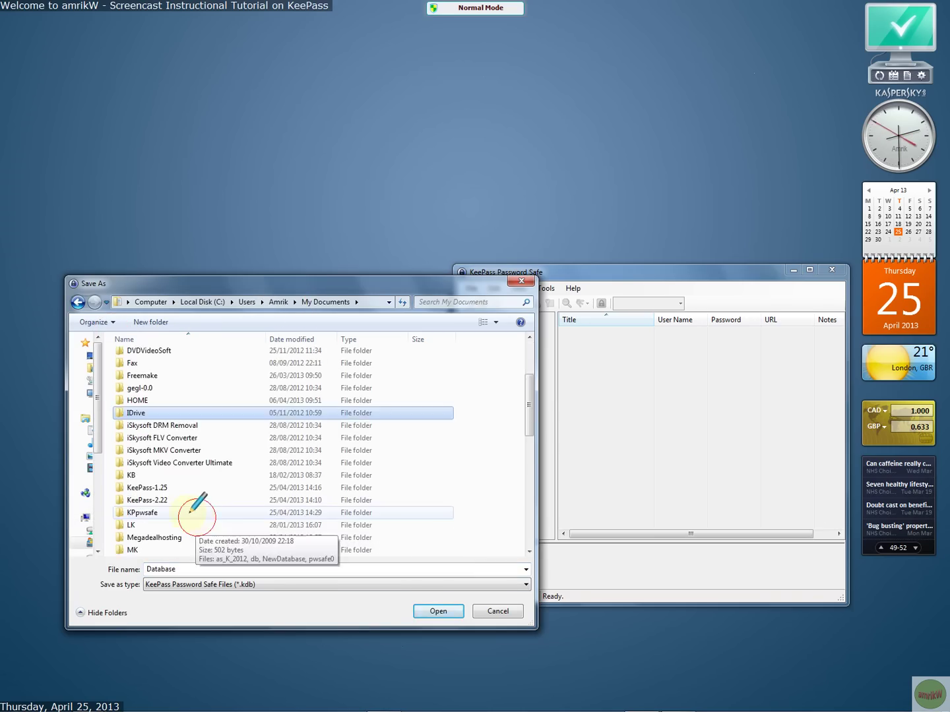
double_click(163, 488)
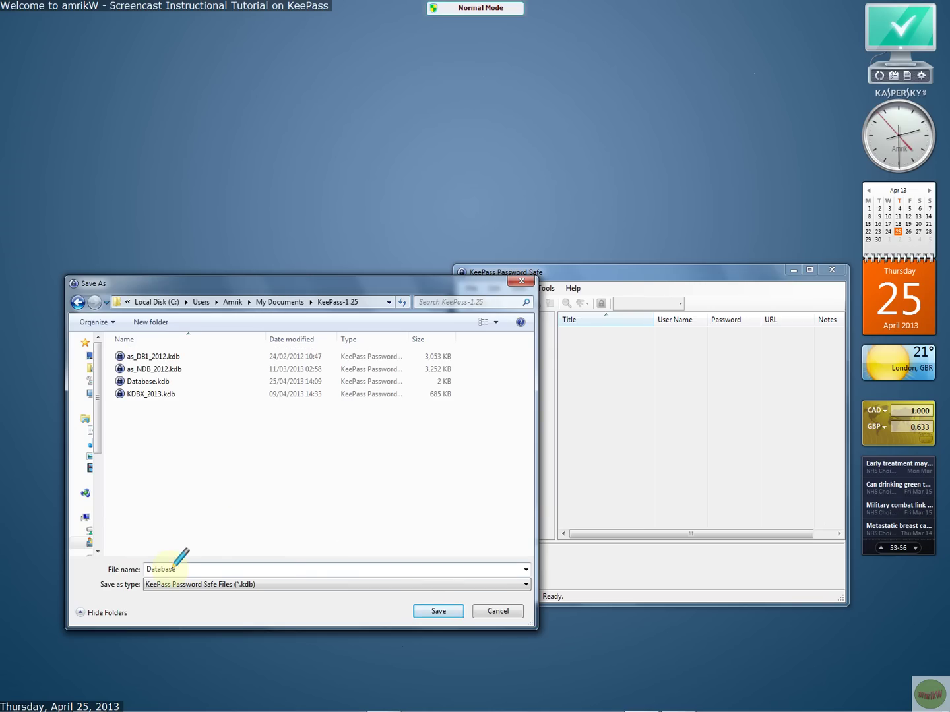
click(425, 602)
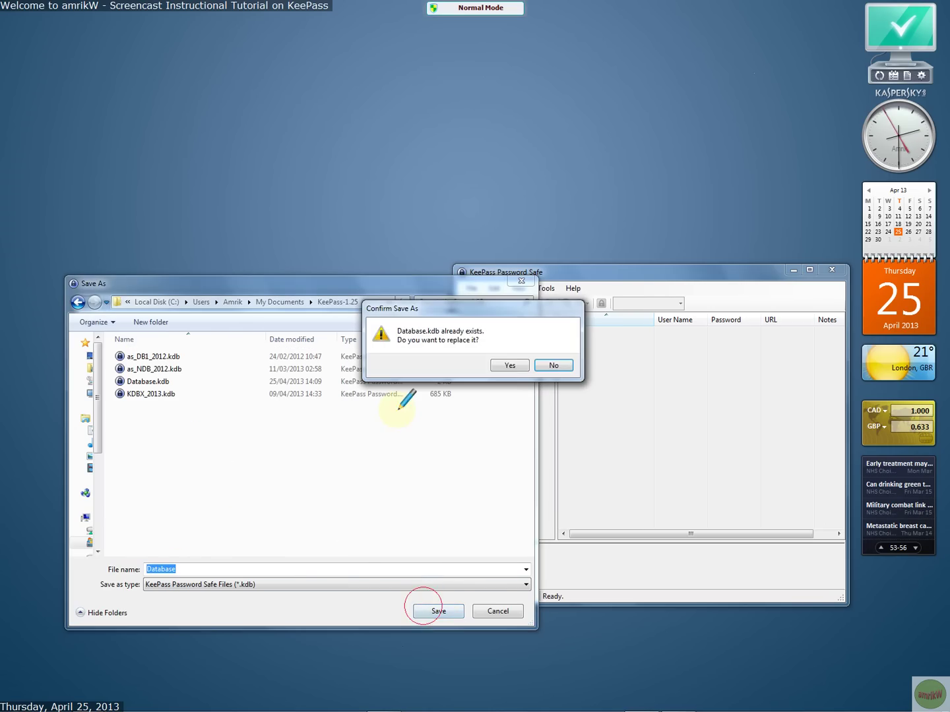
click(507, 365)
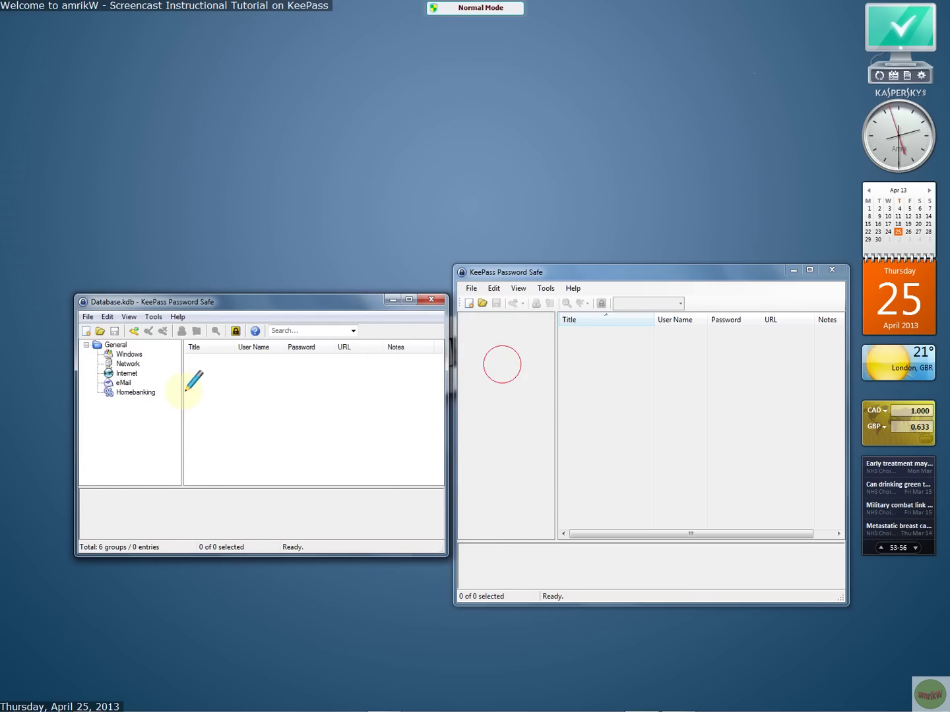
click(87, 317)
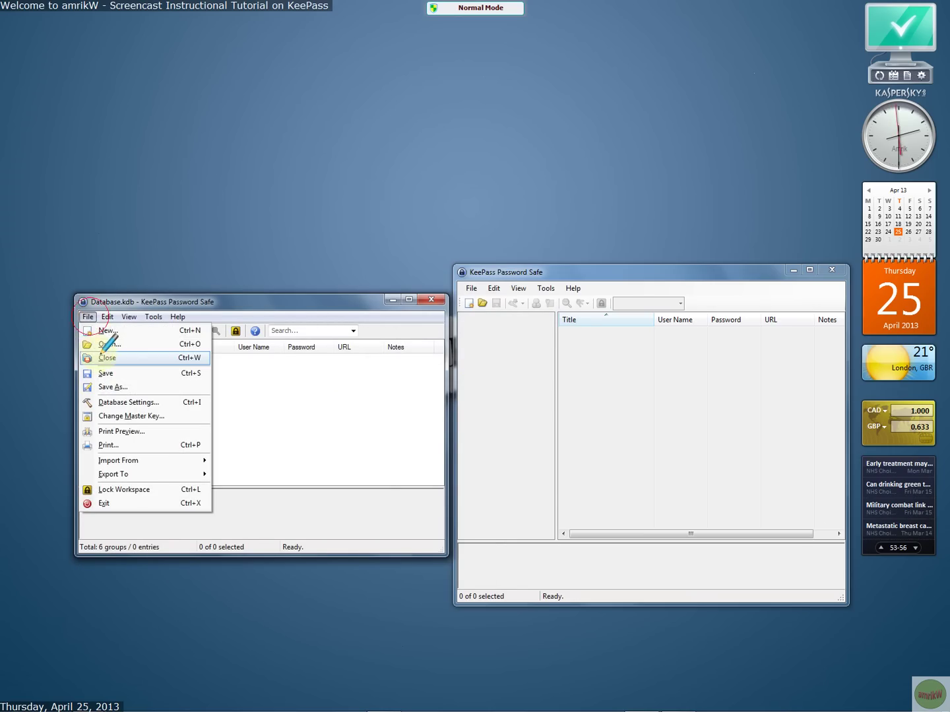
Close Database.kdb and reopen it using the master password and key file.
click(99, 356)
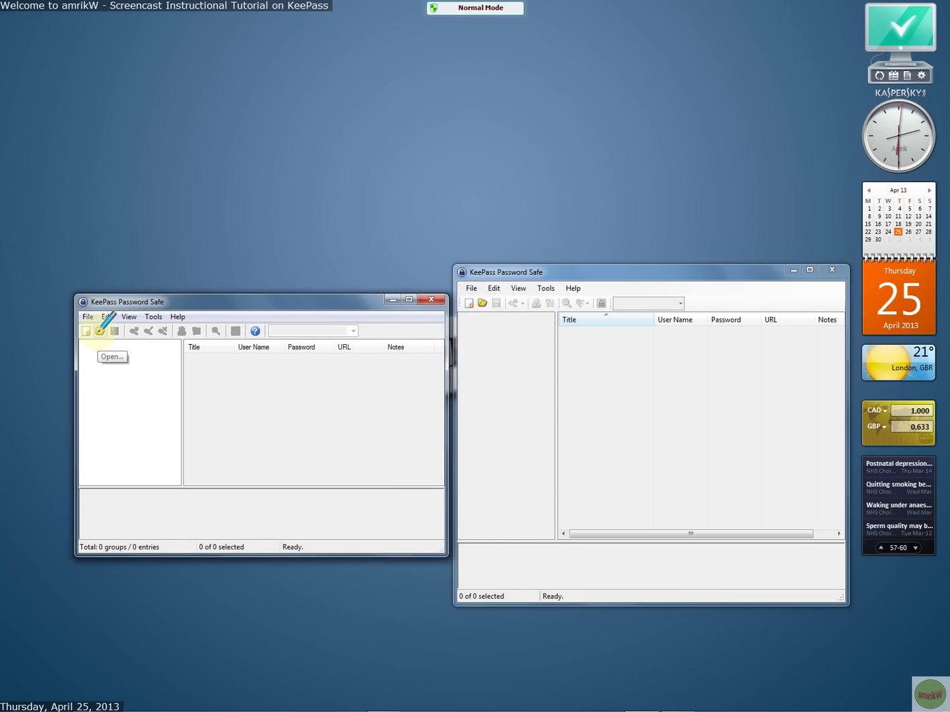
click(99, 331)
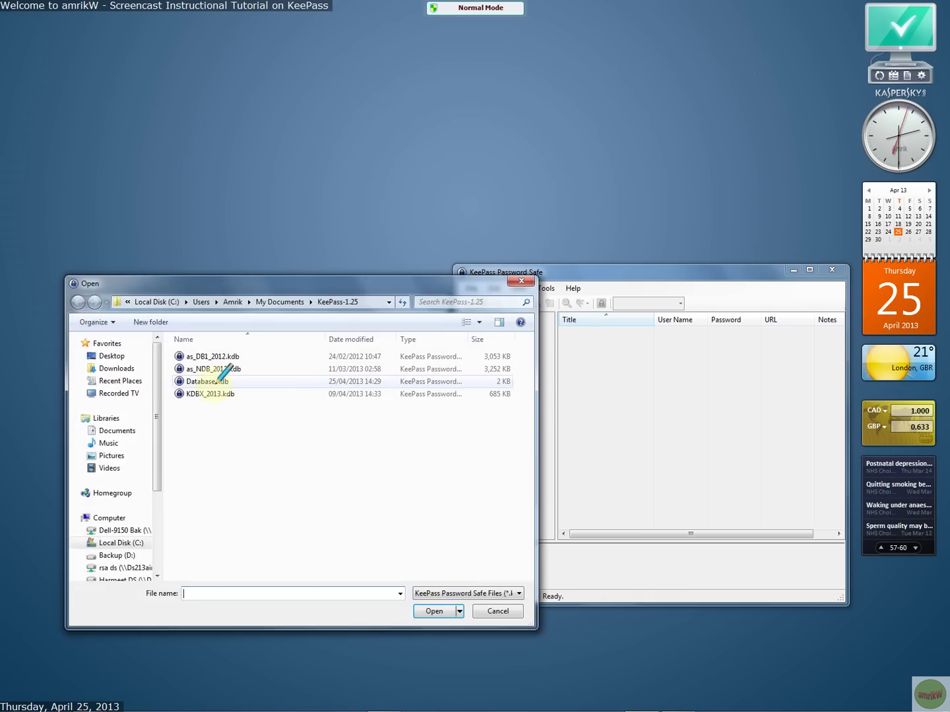
click(212, 381)
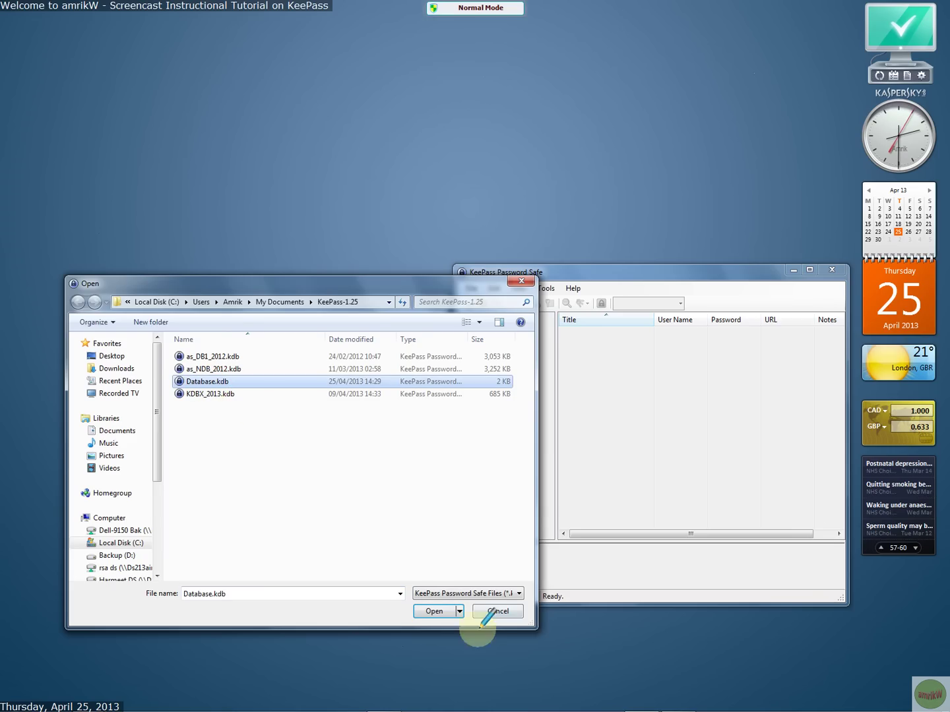
click(434, 611)
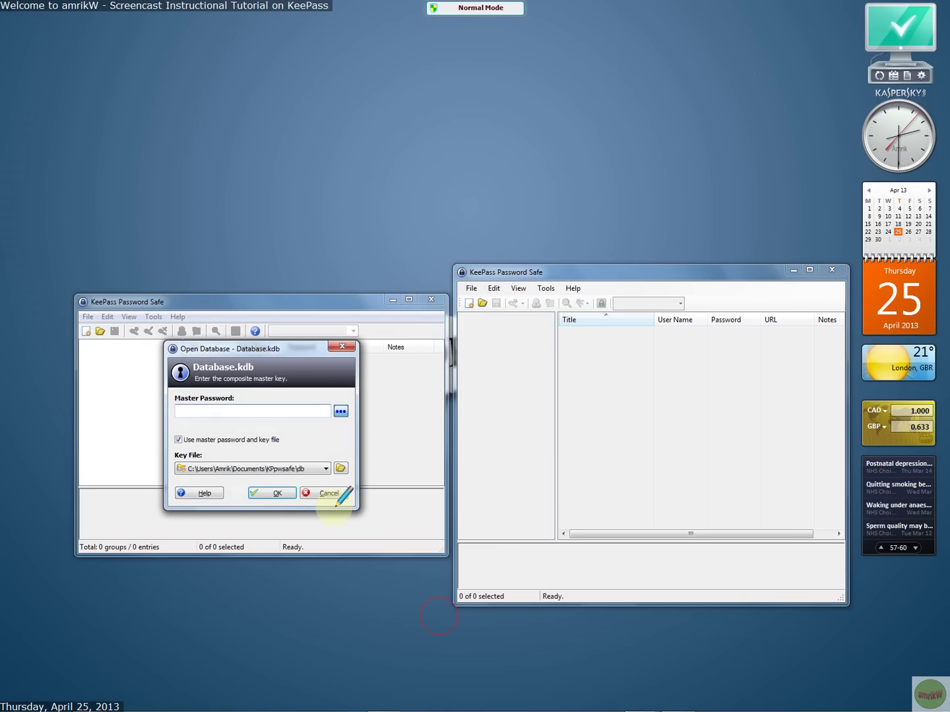
click(285, 409)
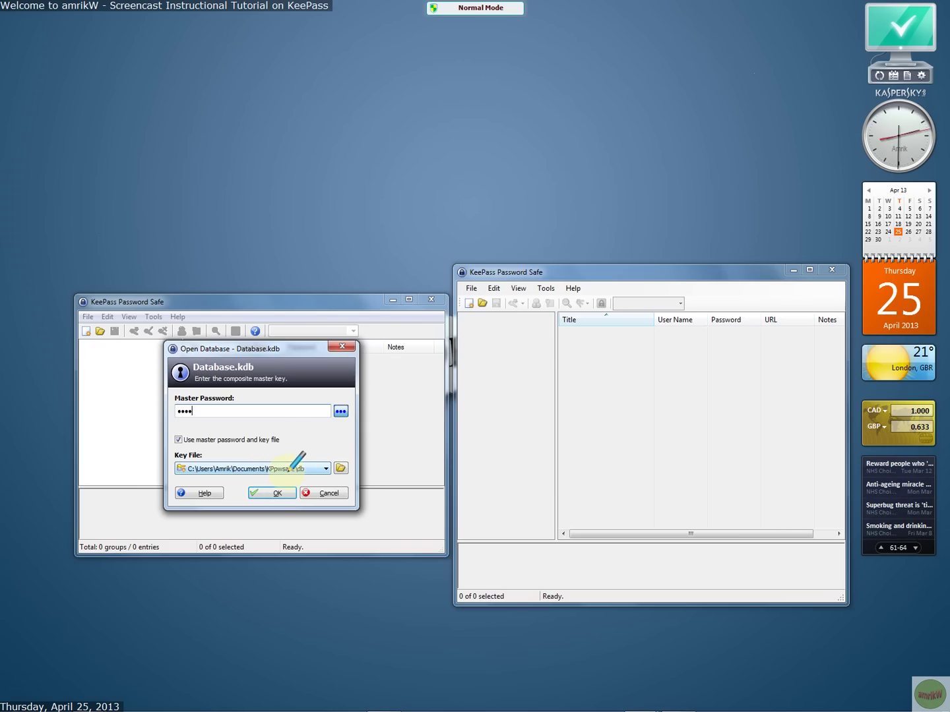
click(268, 490)
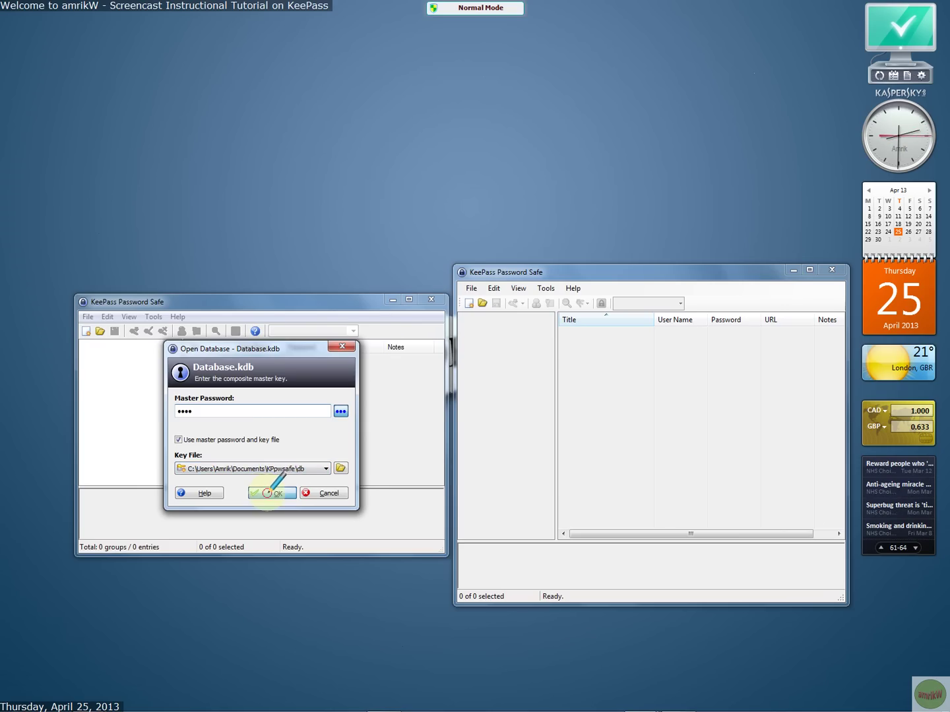
Close the reopened Database.kdb and start a new password database.
click(87, 316)
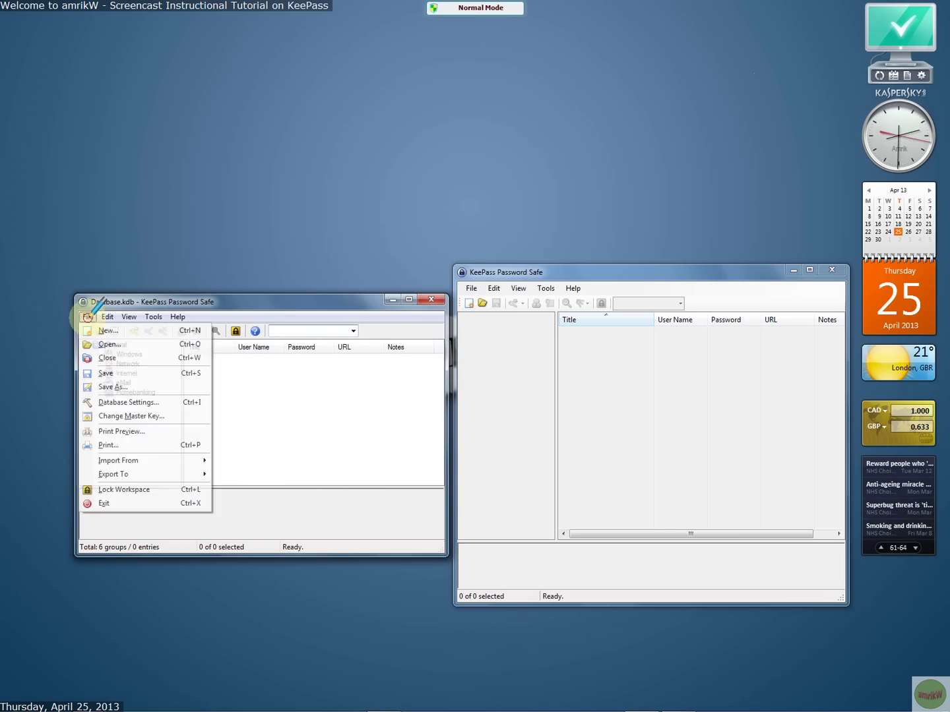
click(107, 358)
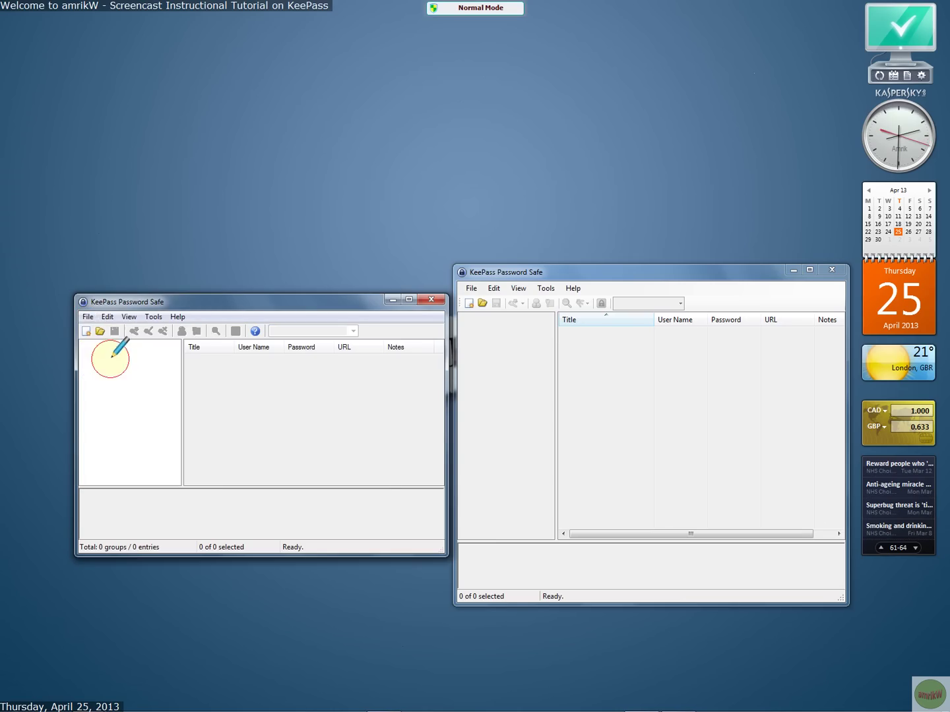
click(86, 330)
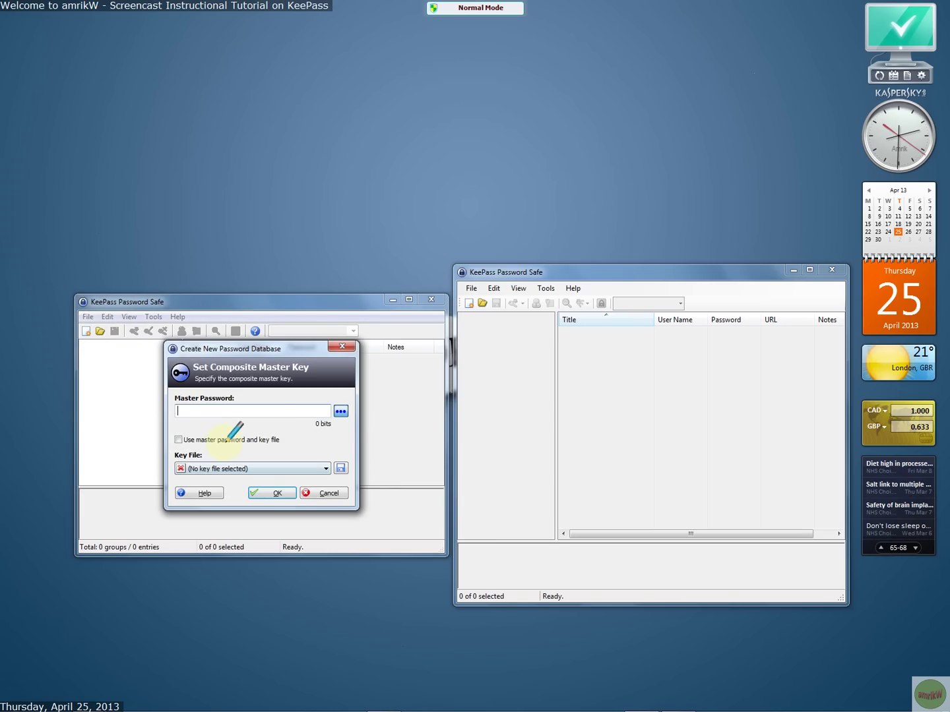
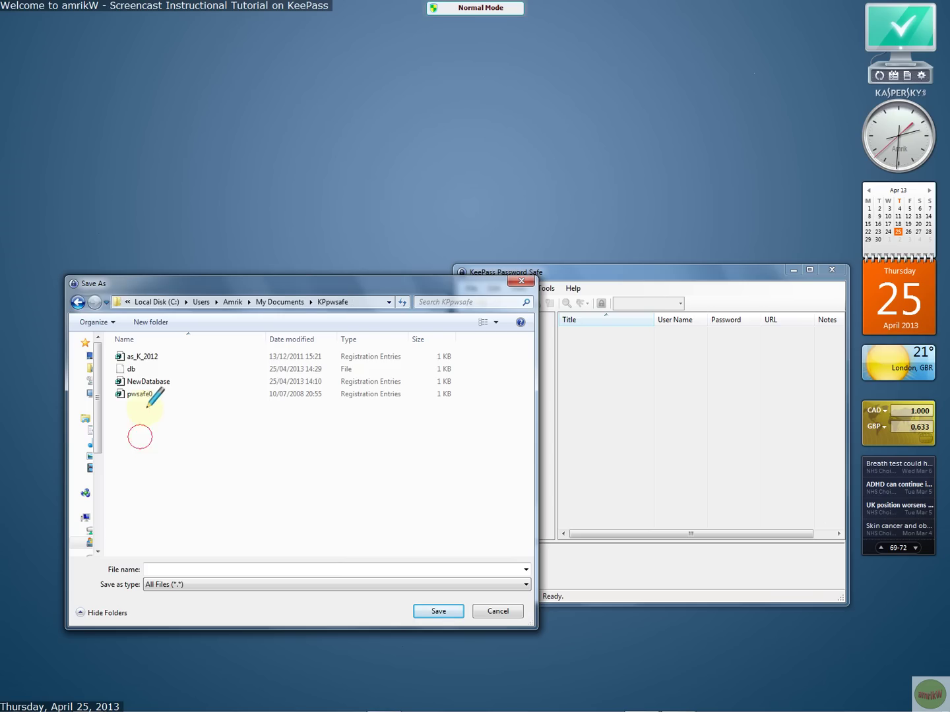
Use the db file as the only master key, with no master password required.
click(125, 369)
click(428, 608)
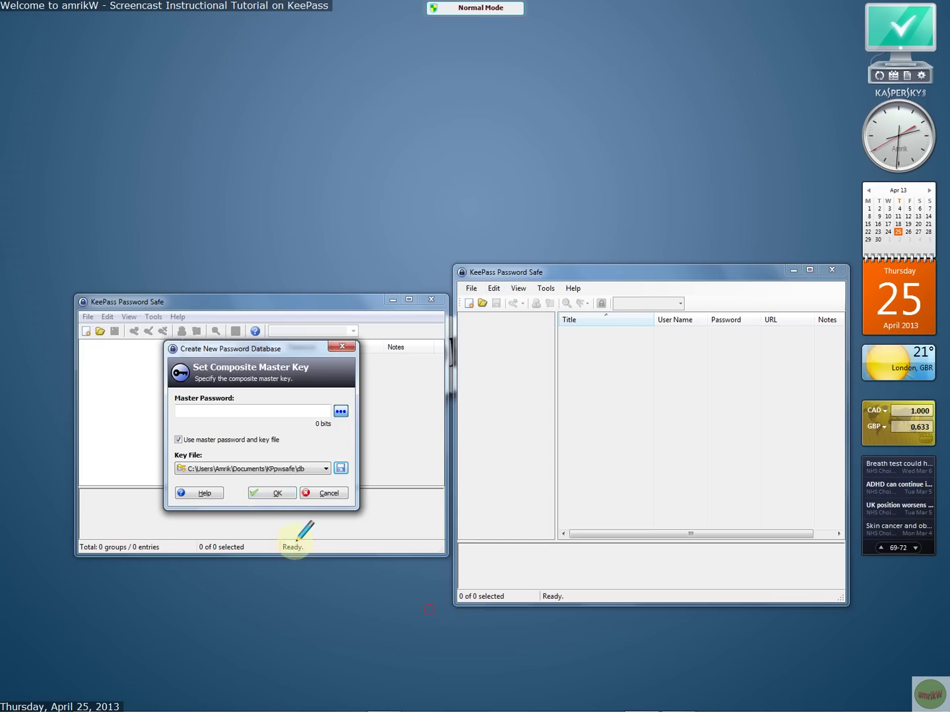
click(272, 492)
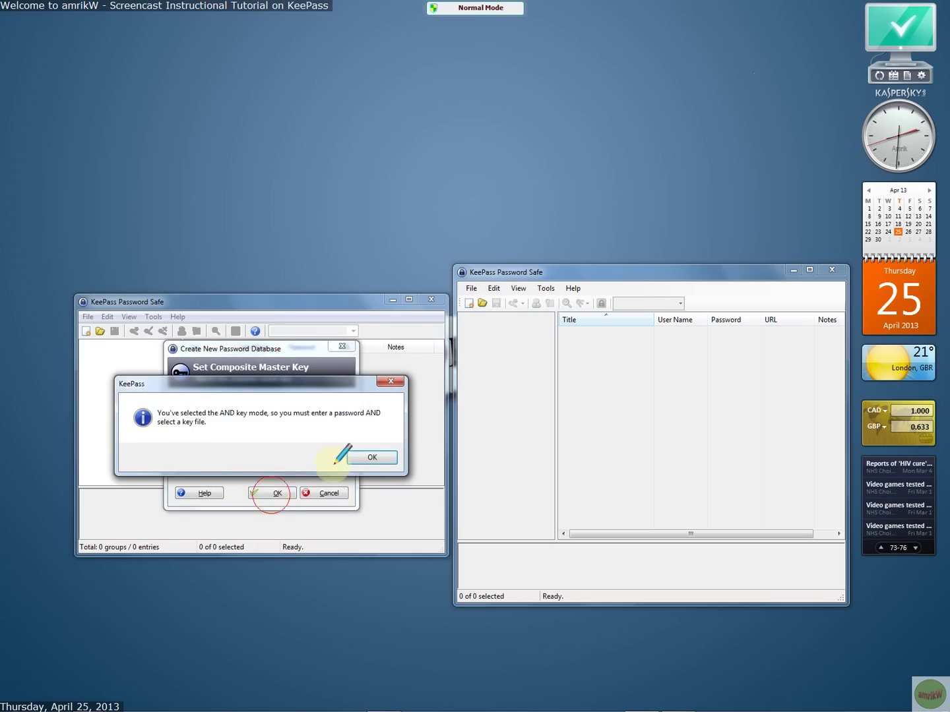
click(368, 455)
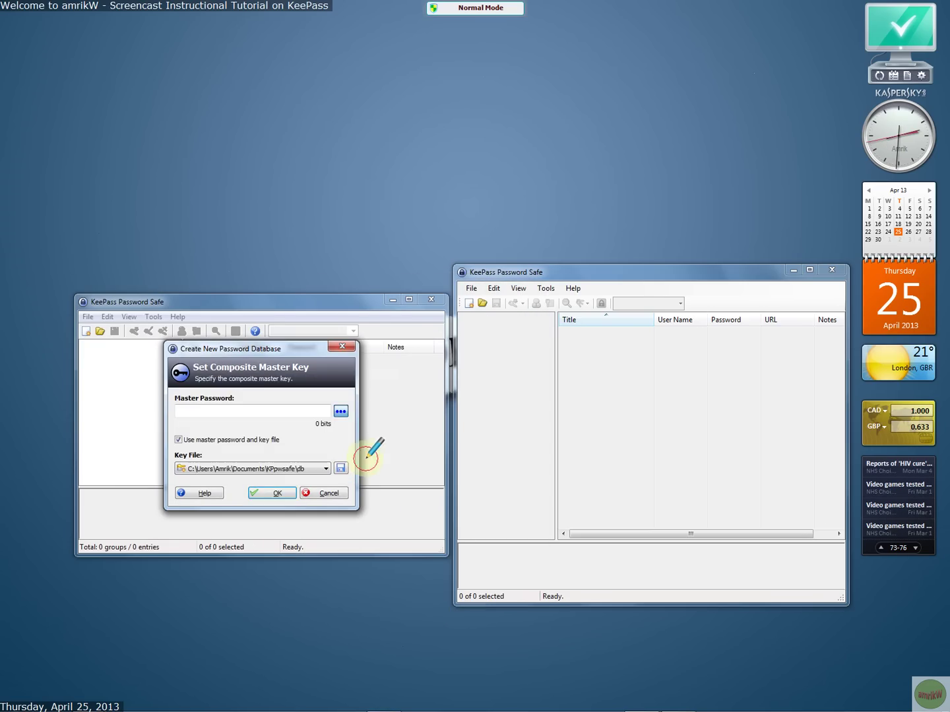
click(275, 492)
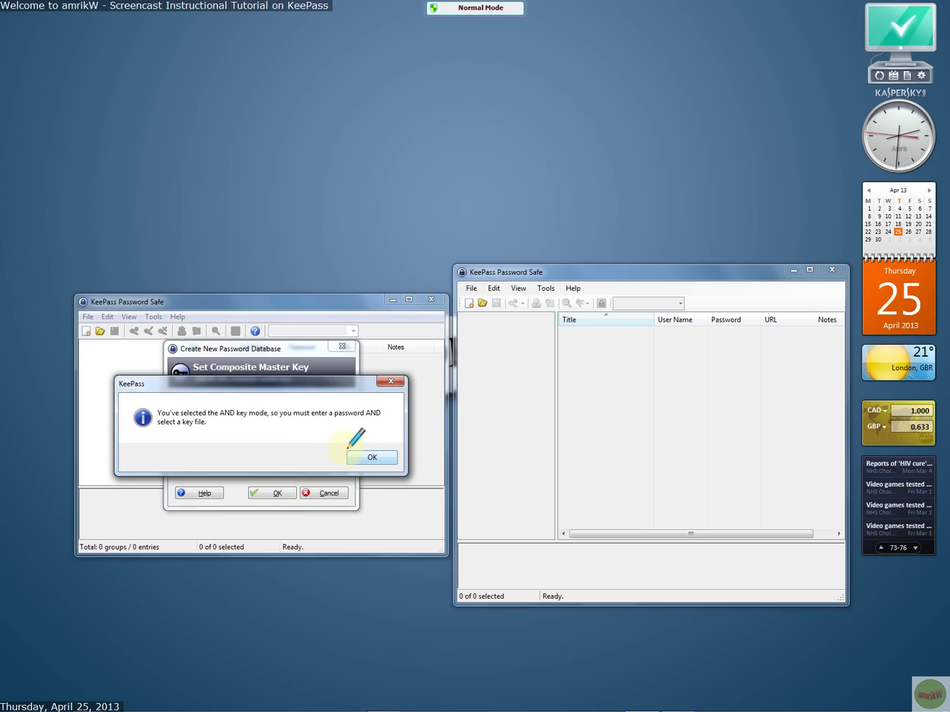
click(373, 455)
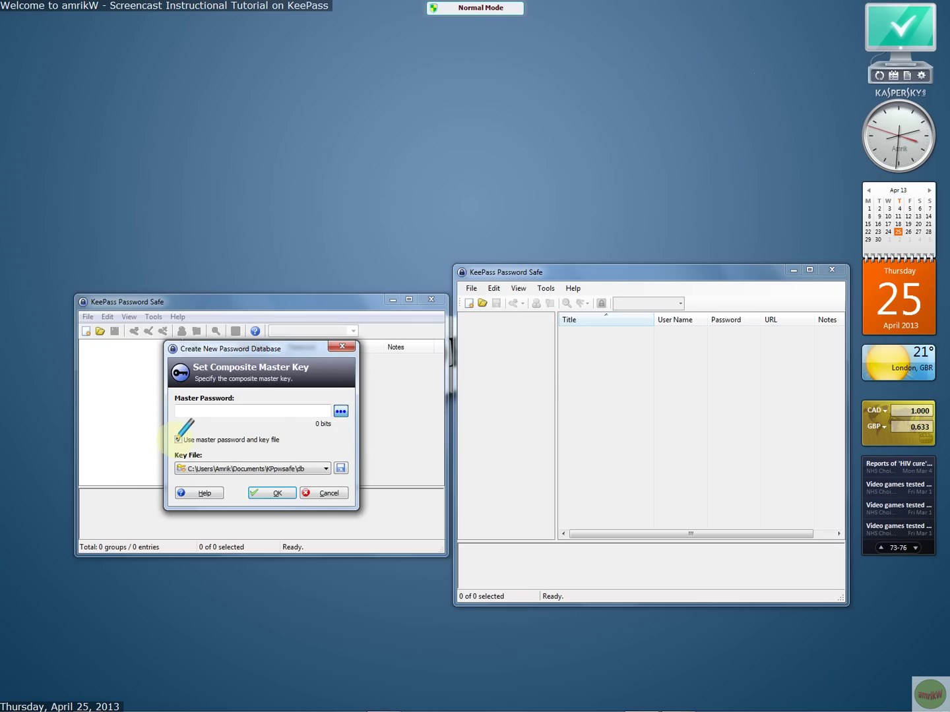
click(178, 439)
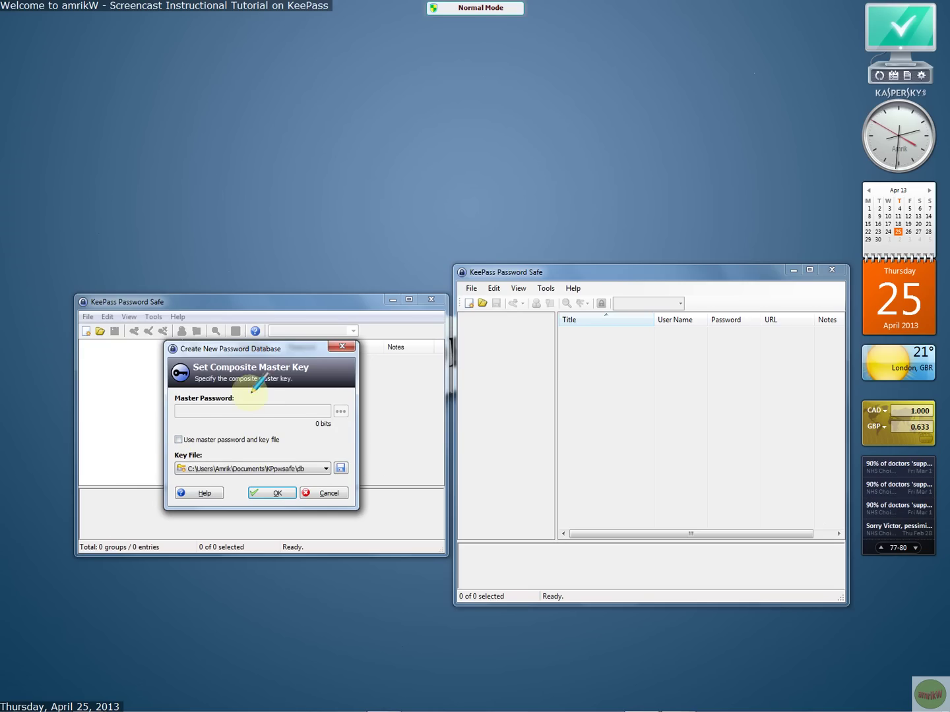
click(275, 493)
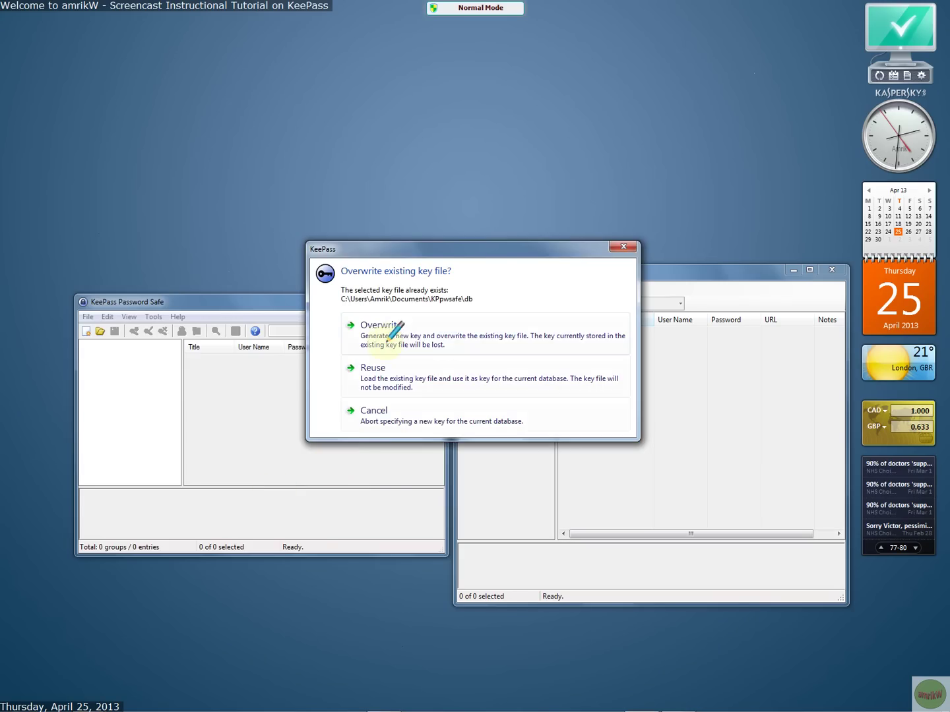
Overwrite the db key file with a new key generated from mouse movement.
click(380, 338)
click(202, 480)
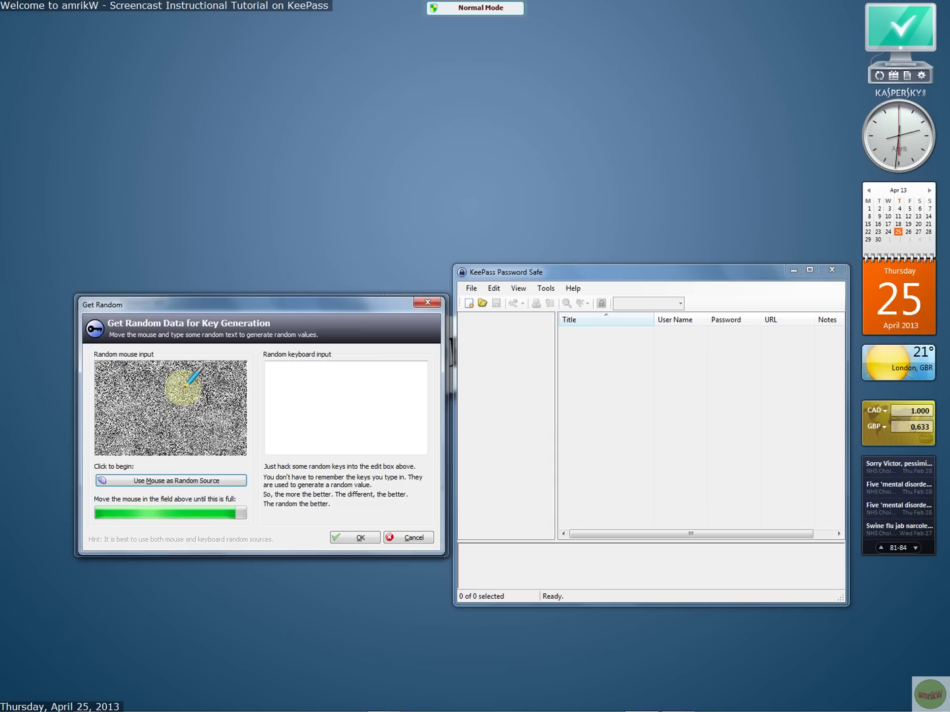
click(357, 536)
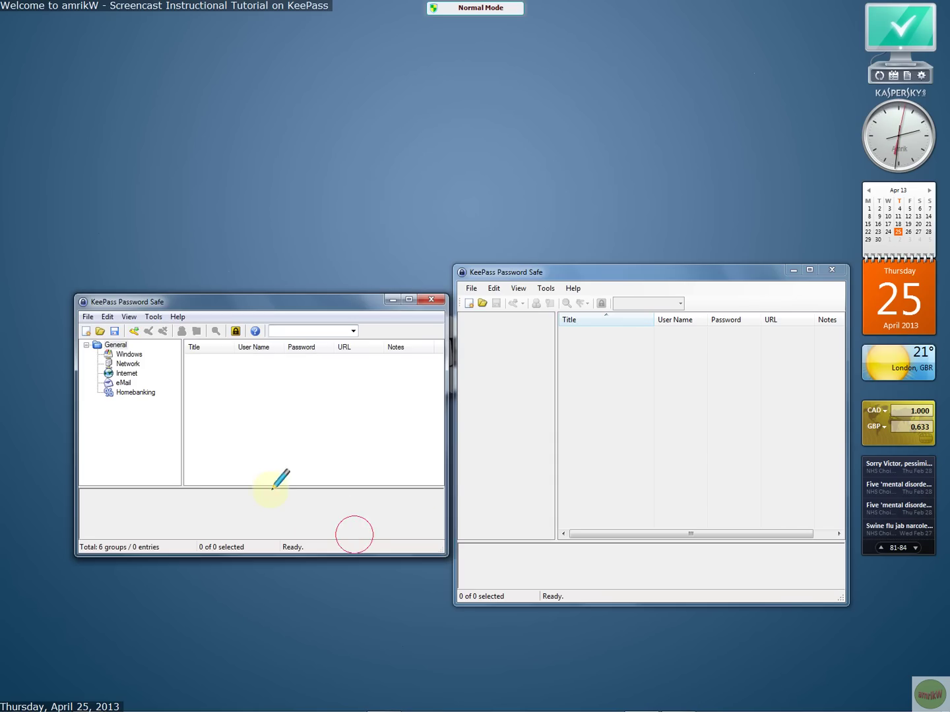
Save the database as Database.kdb in My Documents\KeePass-1.25, replacing the existing file.
click(114, 330)
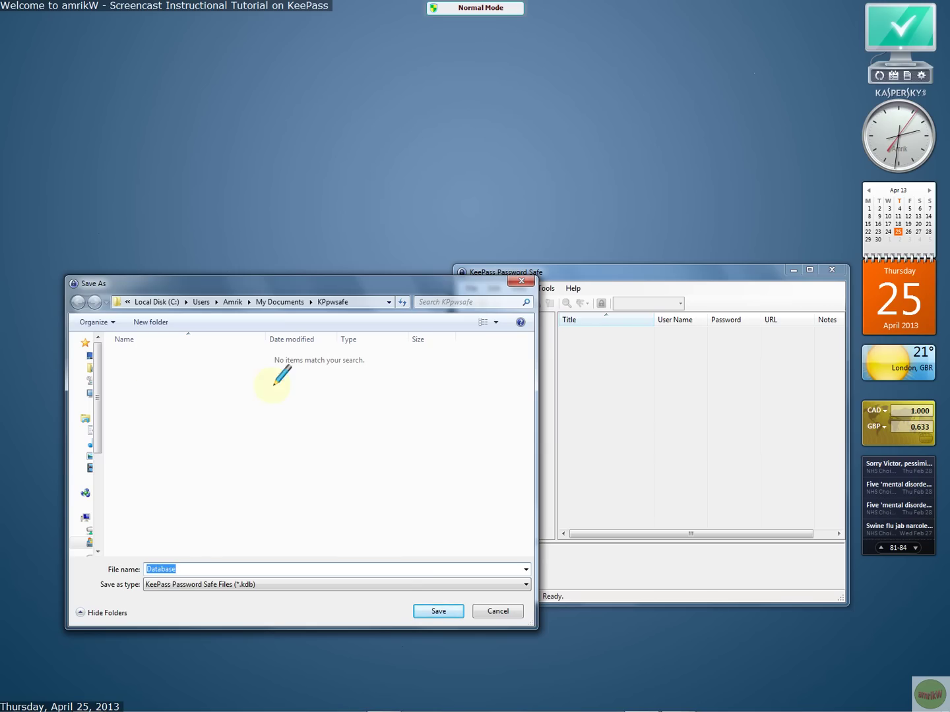
click(280, 303)
click(242, 490)
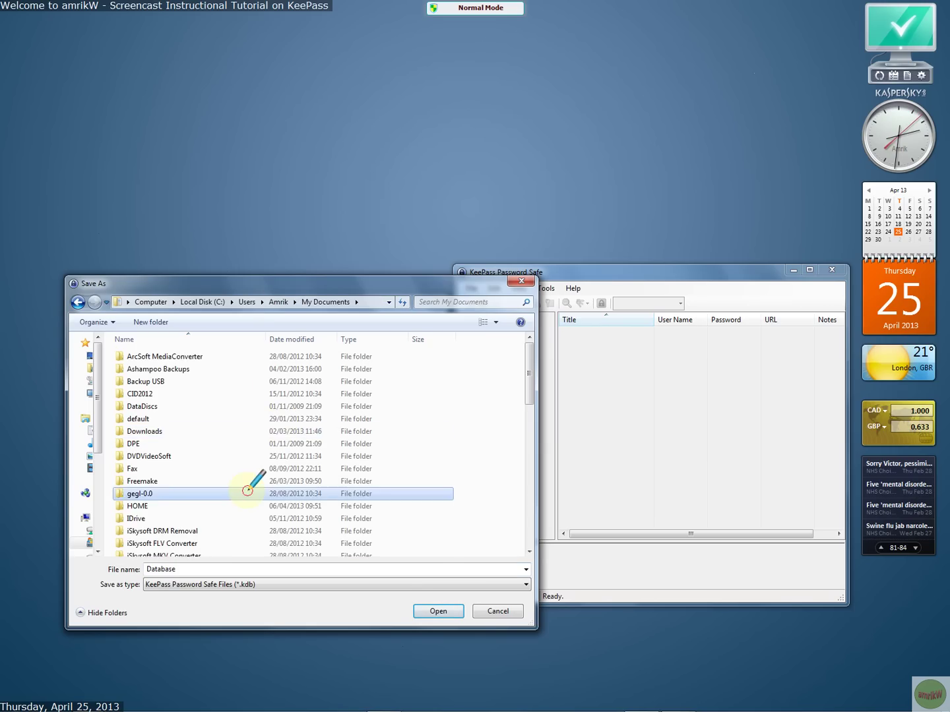
scroll(244, 488, down, 3)
click(153, 488)
double_click(153, 488)
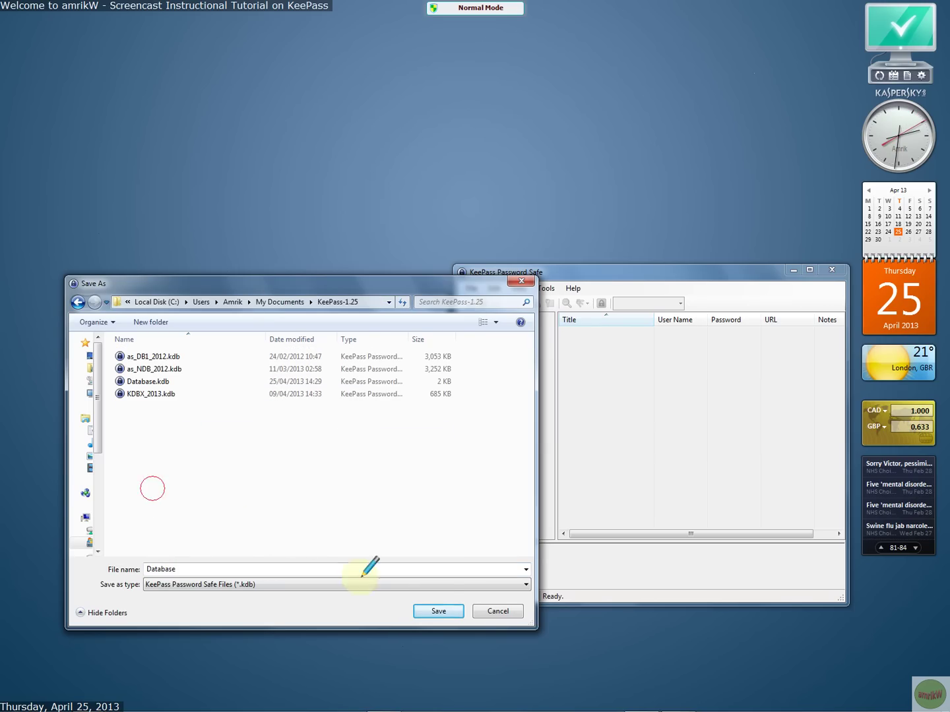
click(438, 611)
click(509, 365)
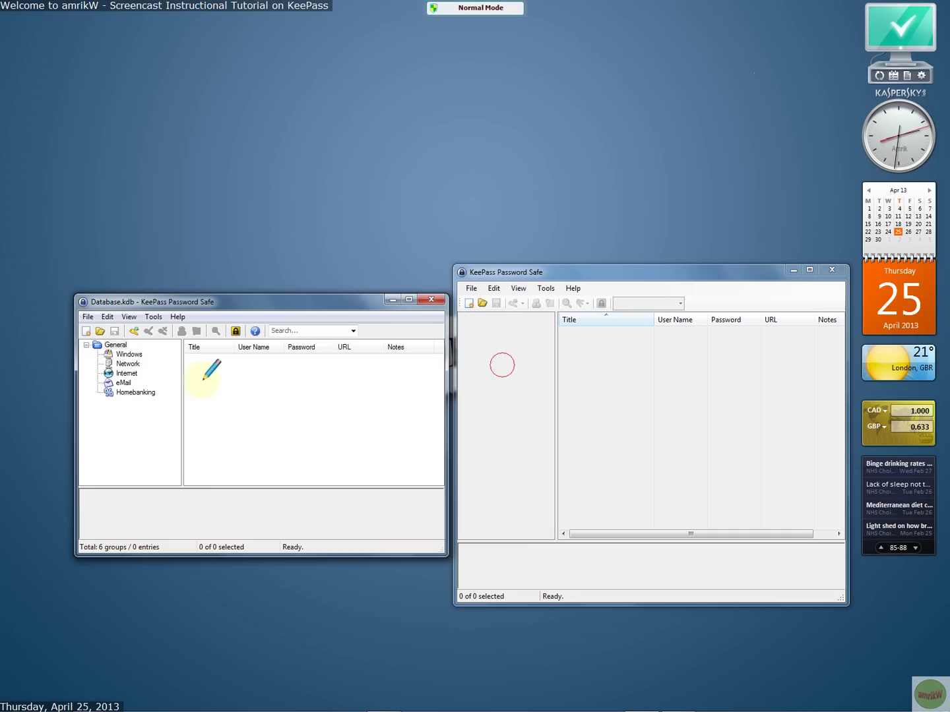
Close Database.kdb, reopen it with only the key file, then close it again.
click(88, 316)
click(96, 354)
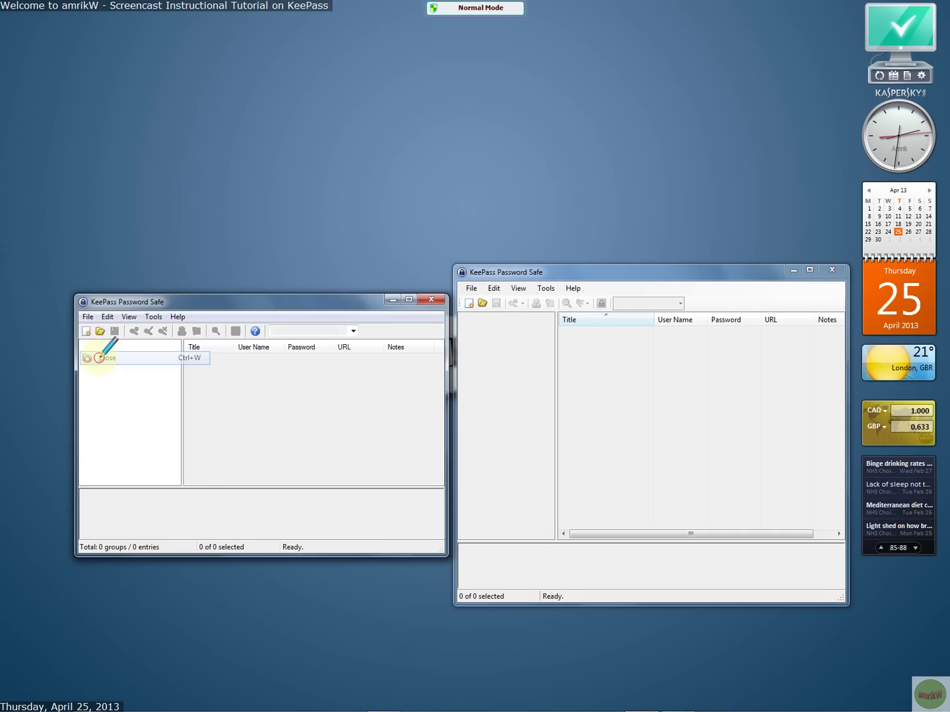
click(100, 329)
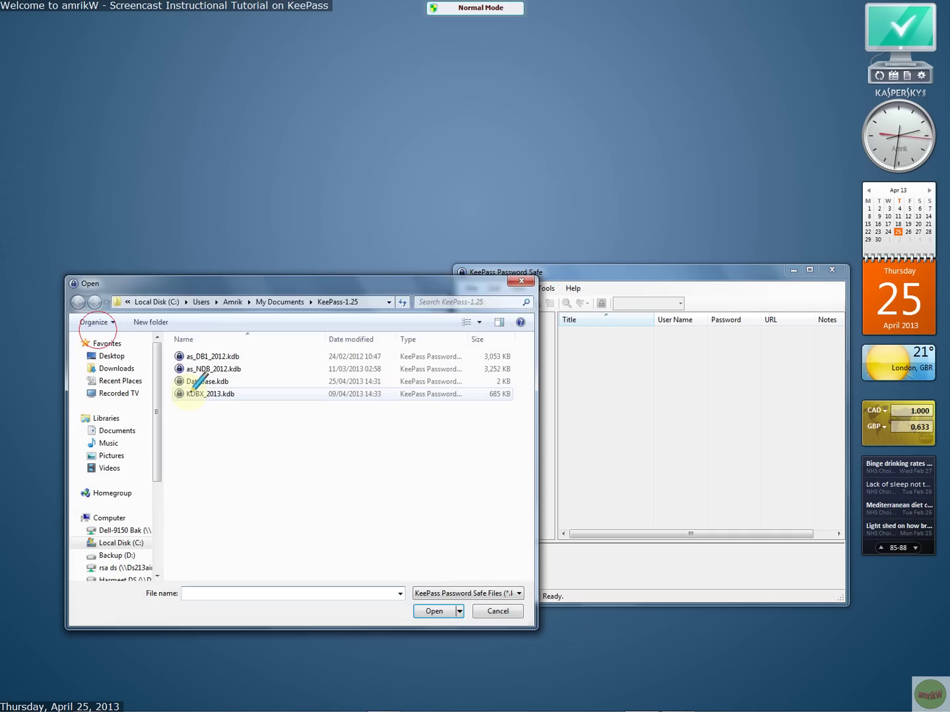
click(197, 381)
click(434, 610)
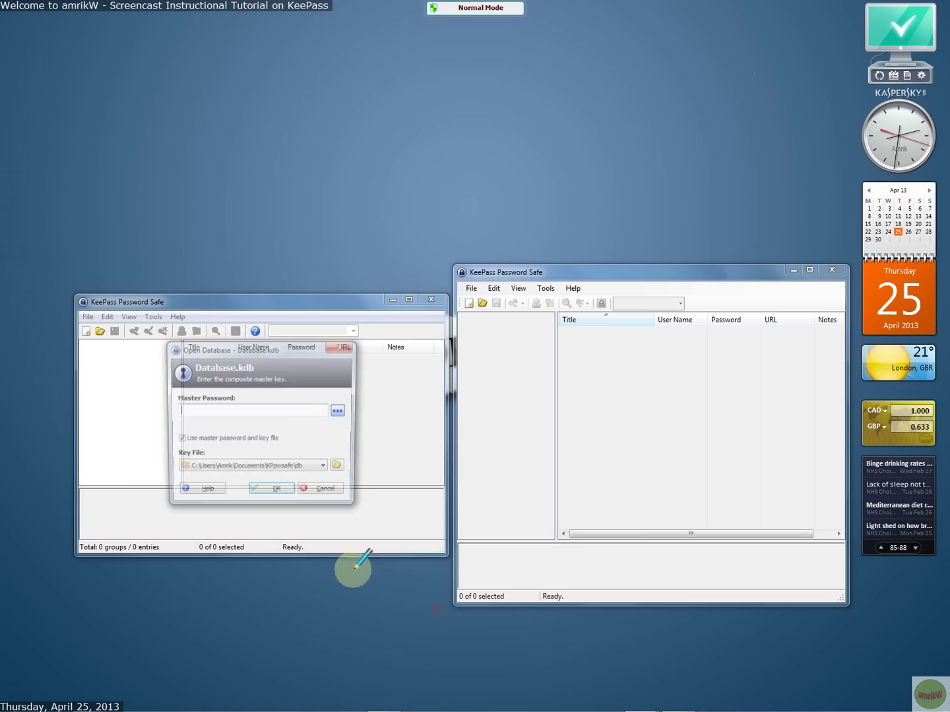
click(176, 439)
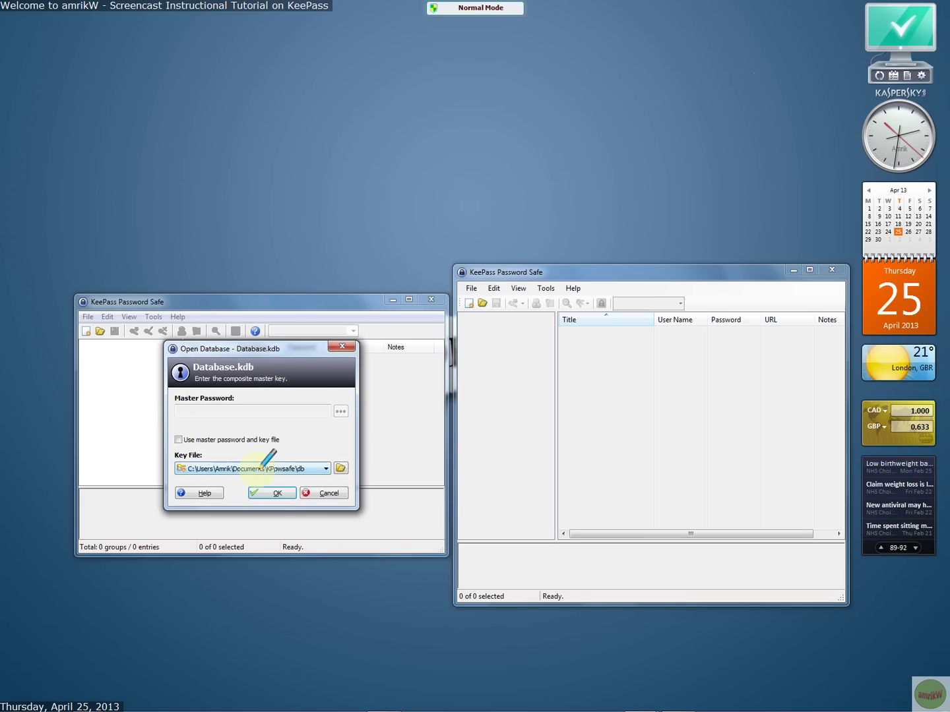
click(271, 492)
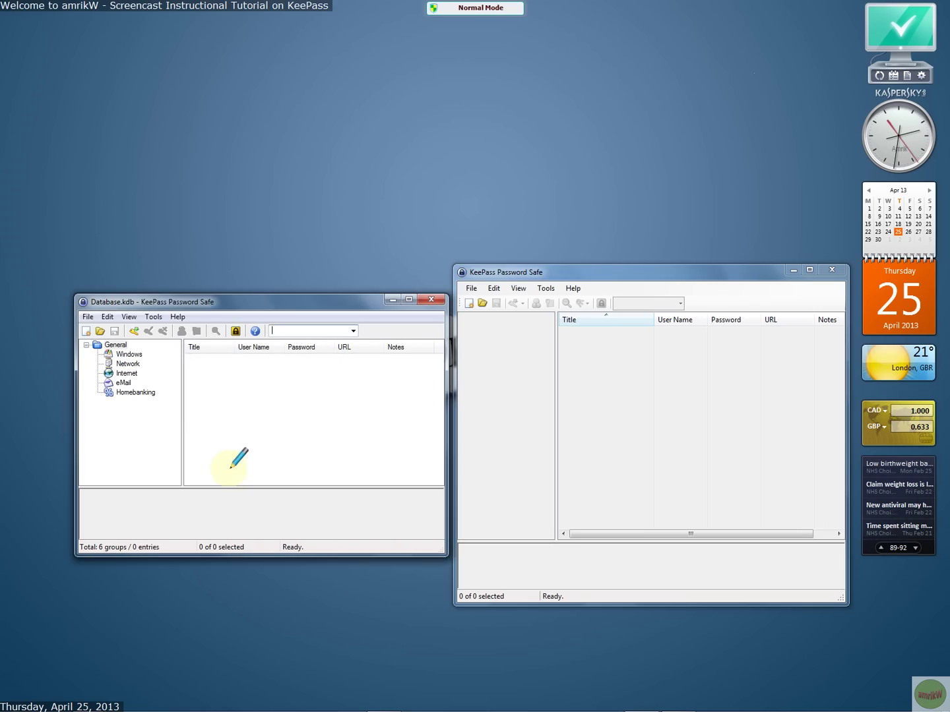
click(88, 316)
click(99, 356)
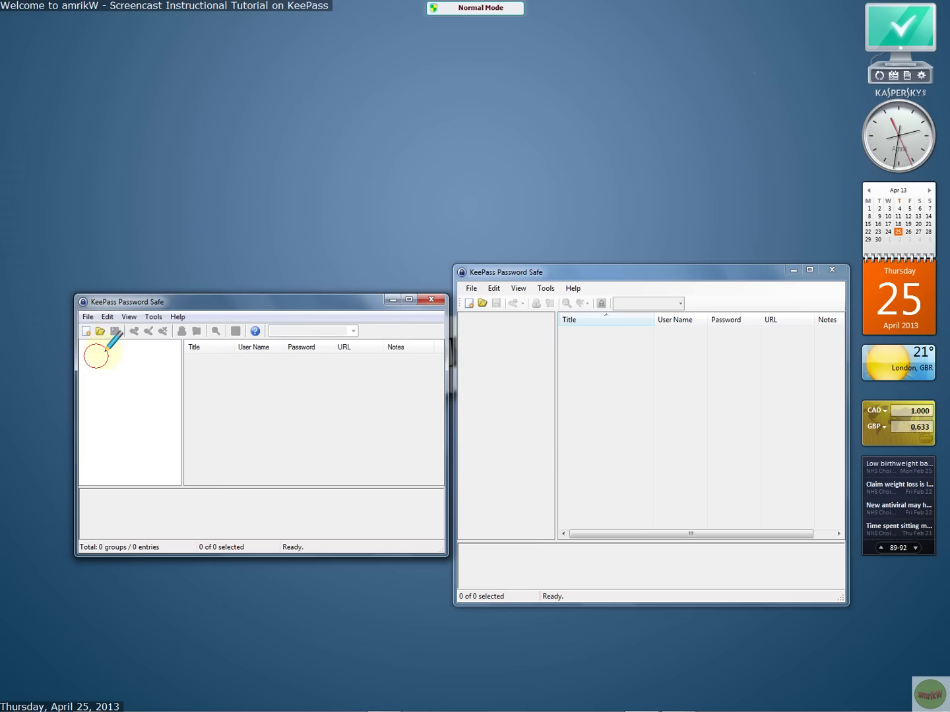
Create a new database protected by a master password entered twice.
click(88, 316)
click(96, 328)
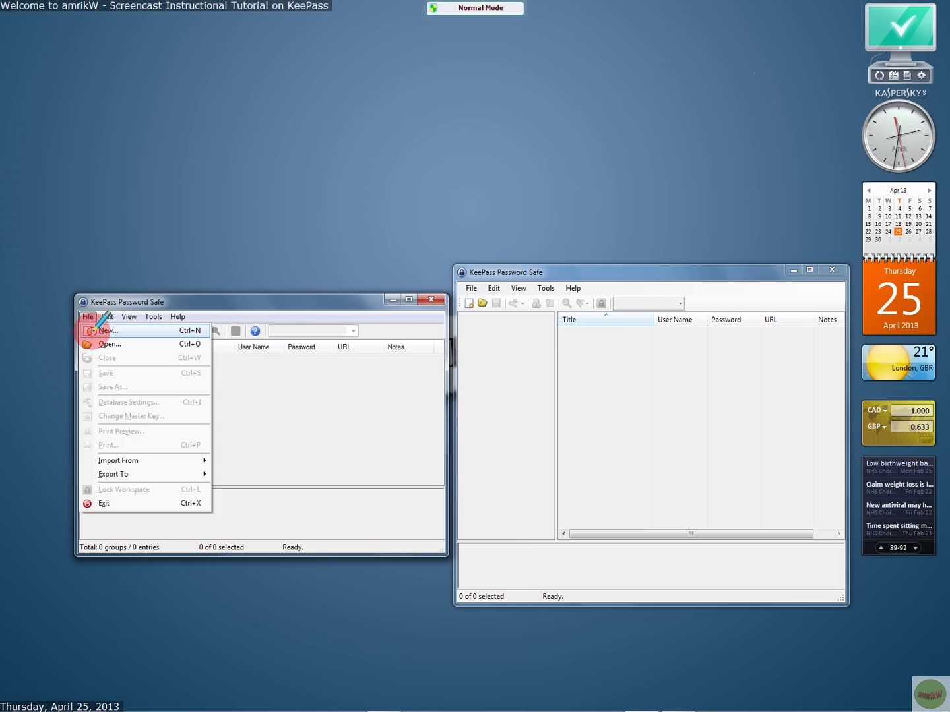
click(203, 407)
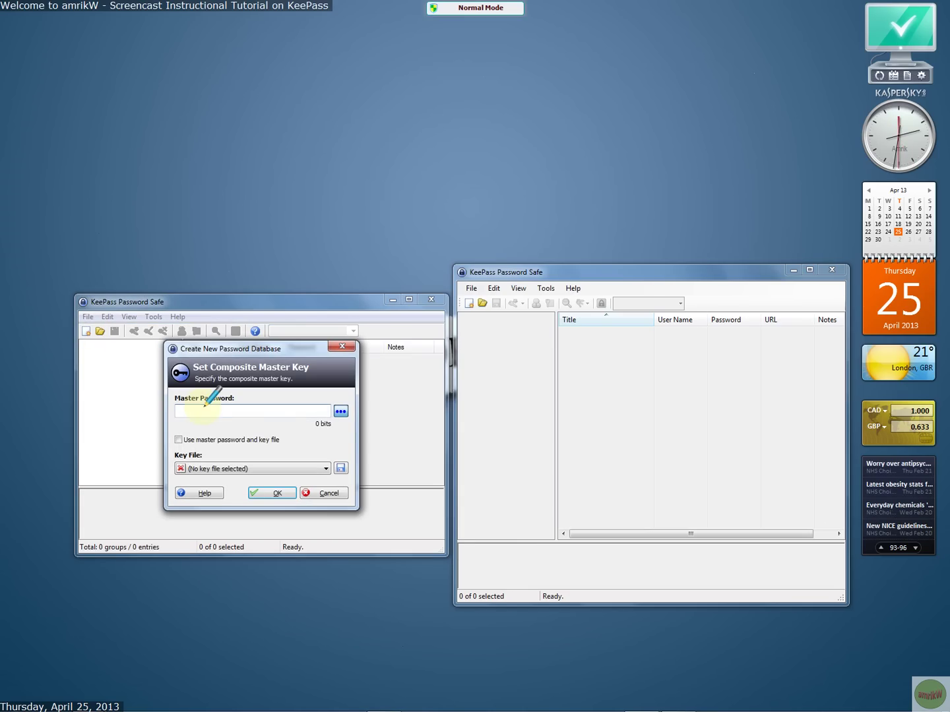
text(p)
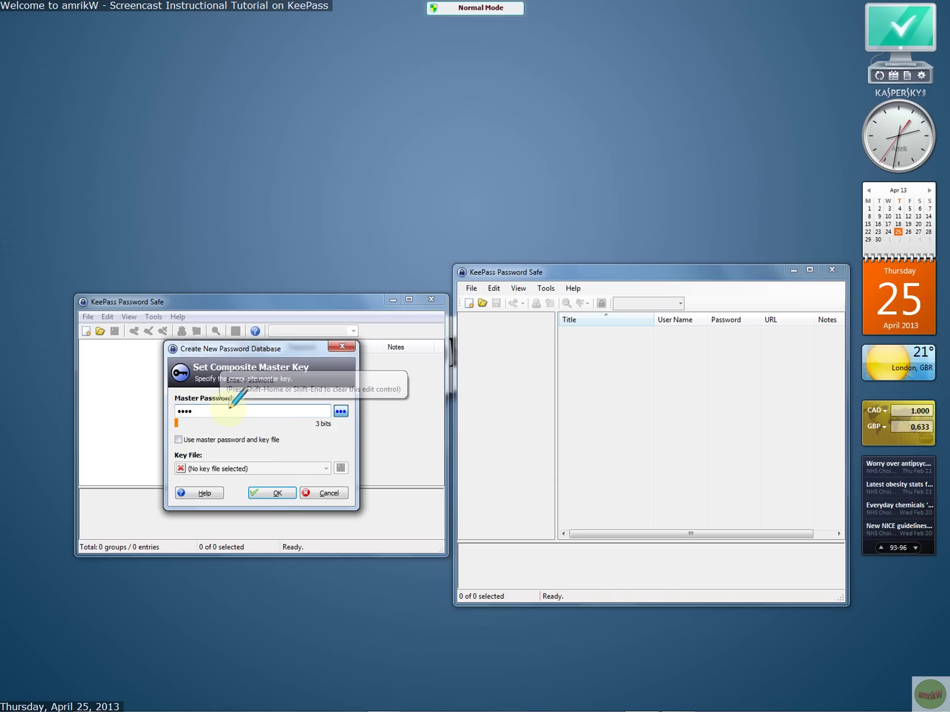
click(275, 492)
click(243, 409)
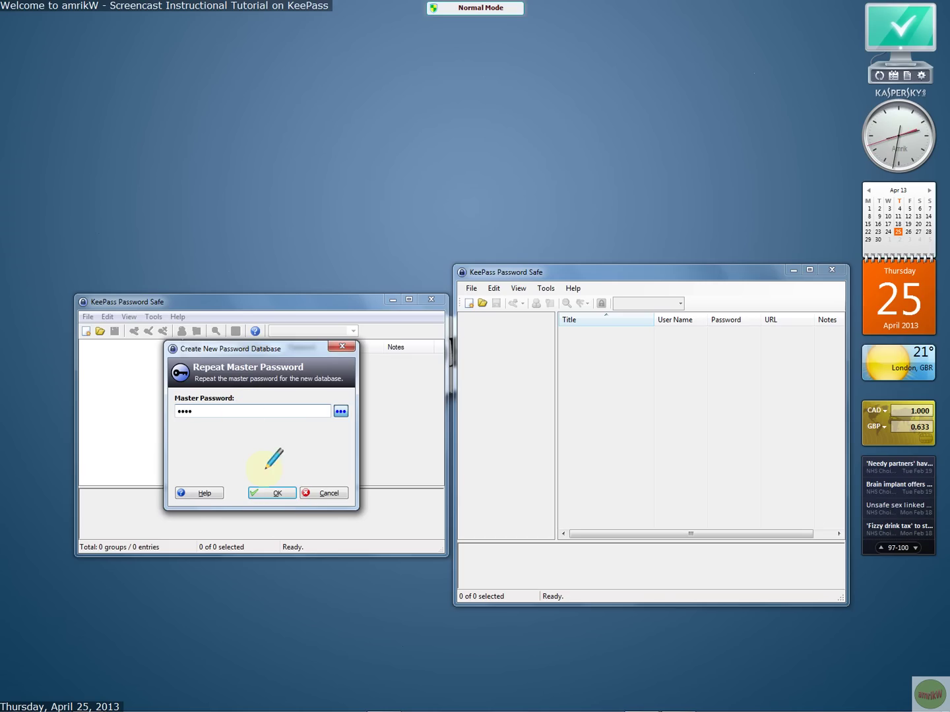
click(270, 492)
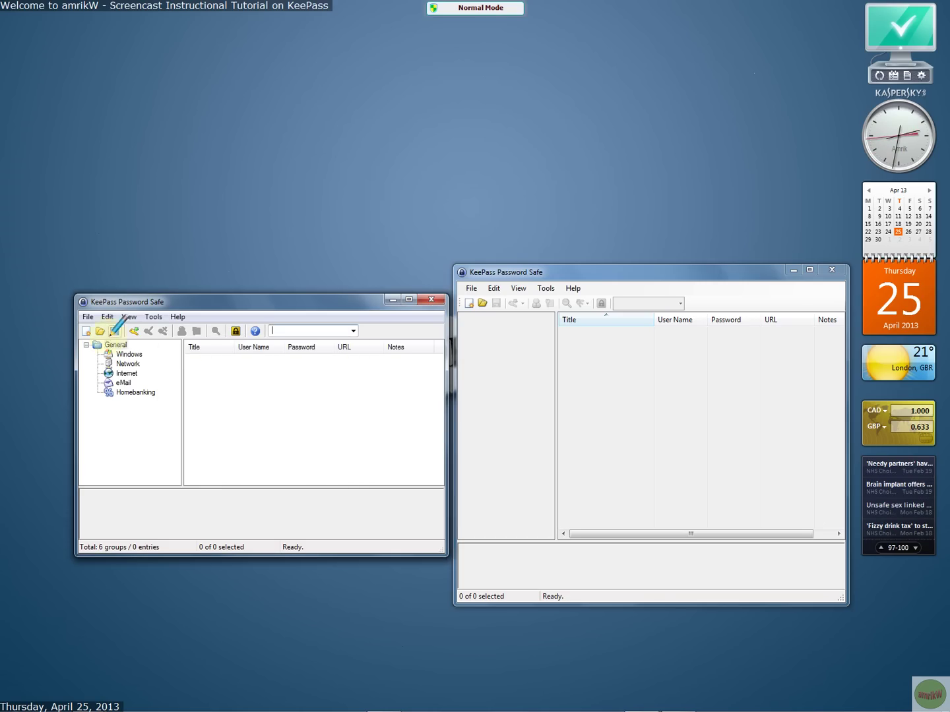
Save it over the existing Database.kdb file, confirming the replacement.
click(114, 331)
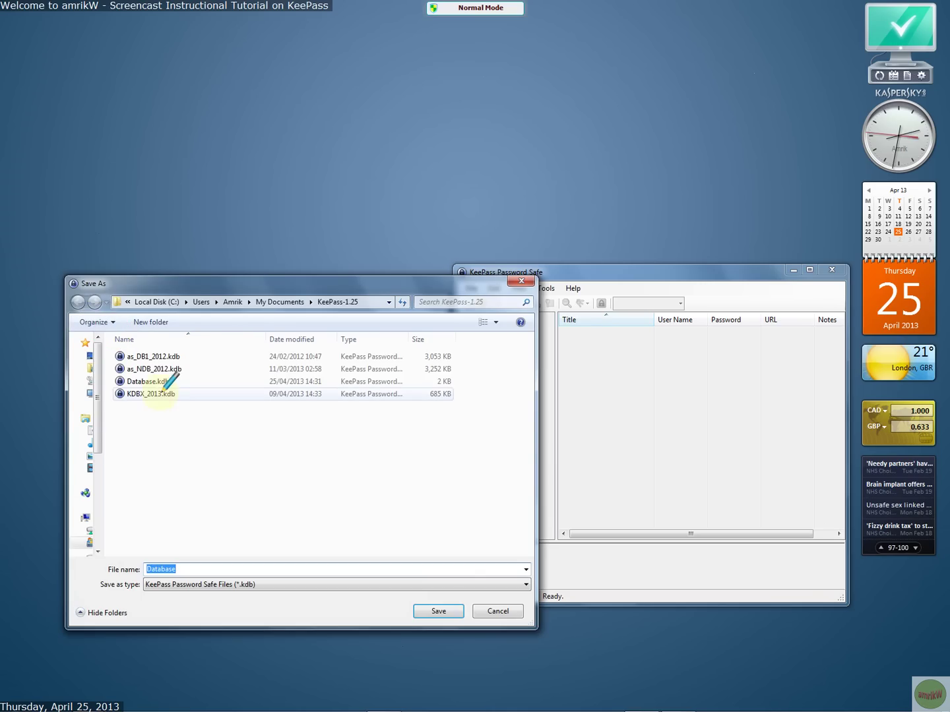
click(158, 382)
click(438, 611)
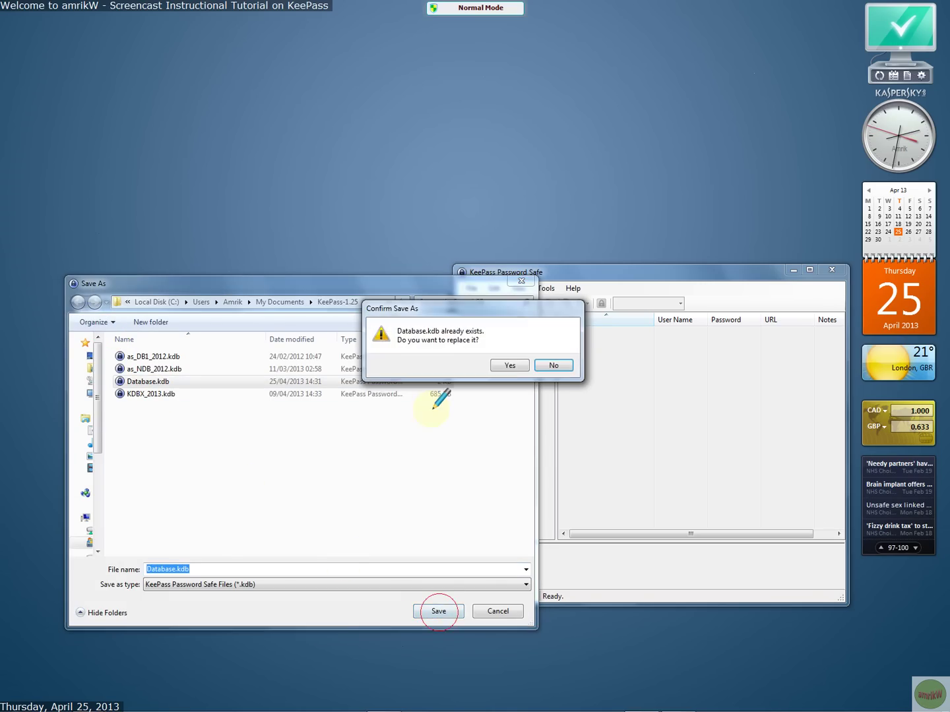
click(509, 365)
click(88, 317)
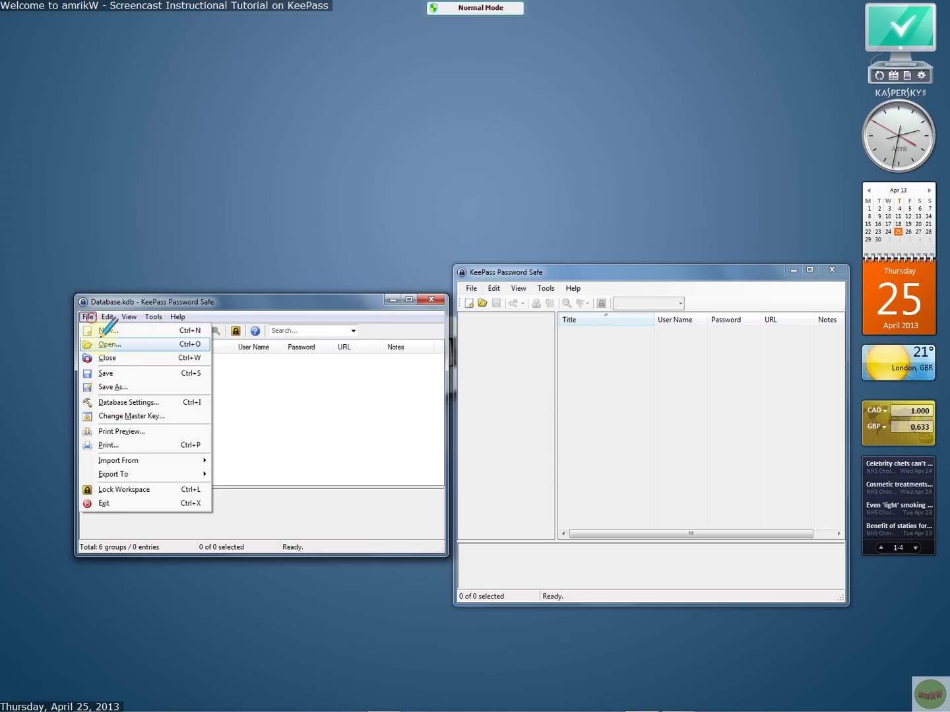
Close Database.kdb and reopen it by entering only its master password.
click(105, 357)
click(101, 330)
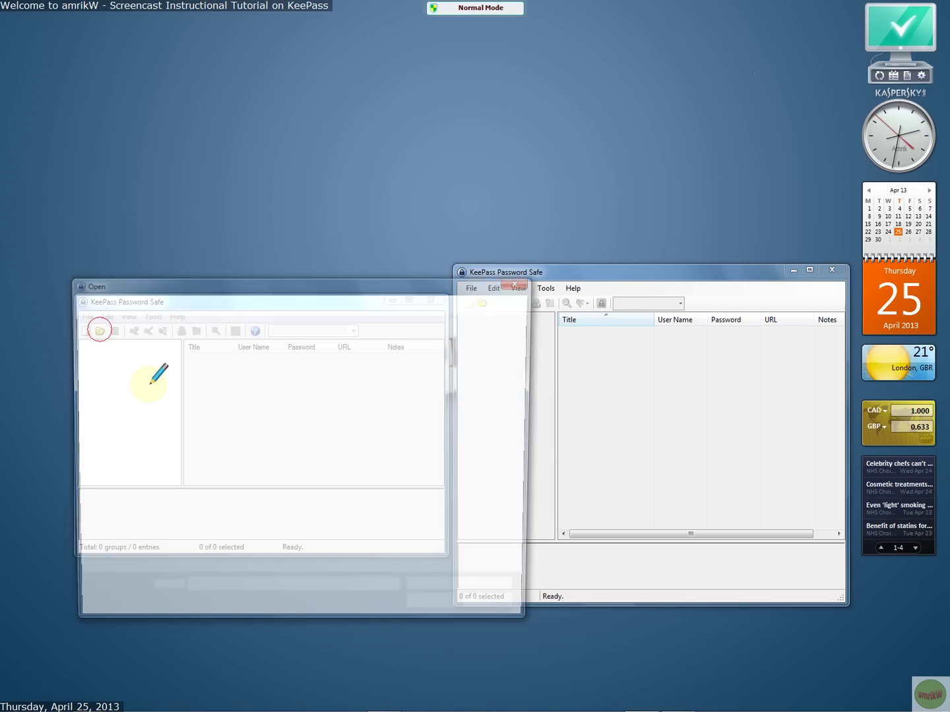
click(211, 382)
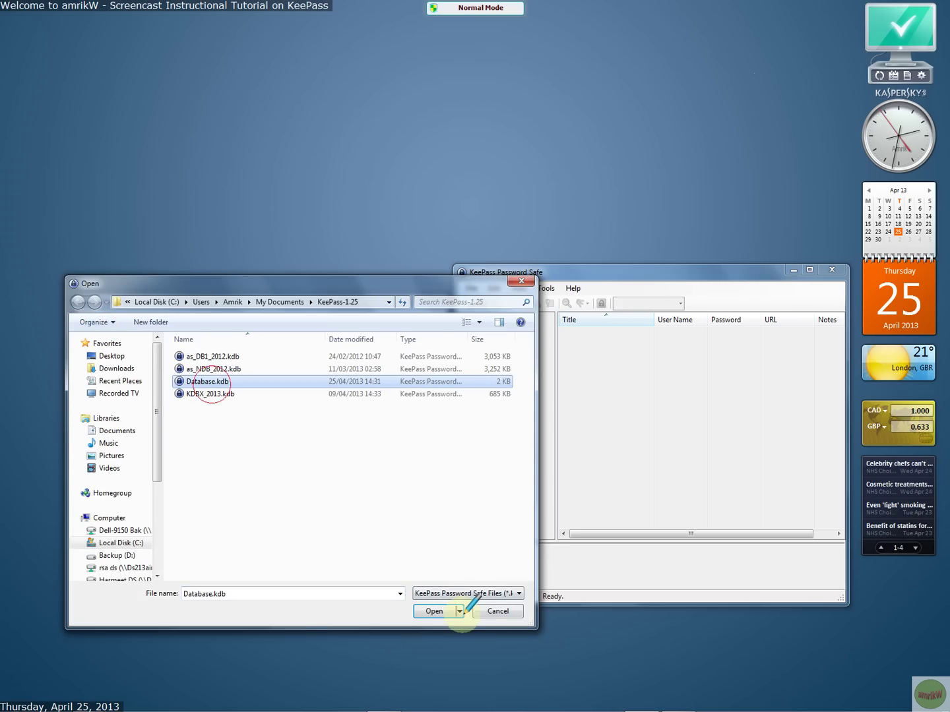
click(433, 611)
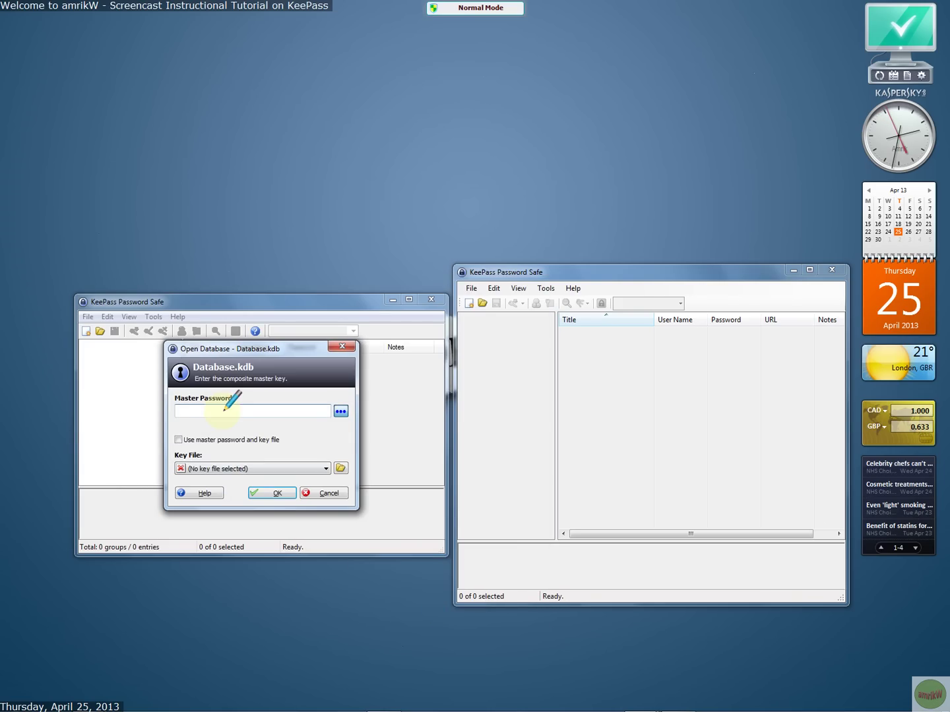
text(••)
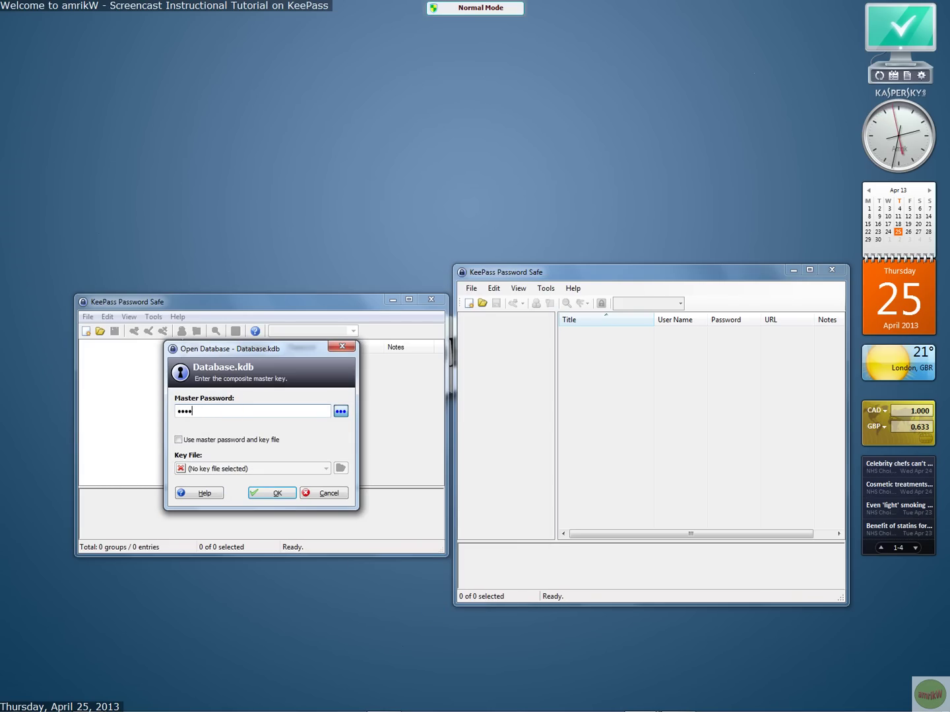
click(273, 495)
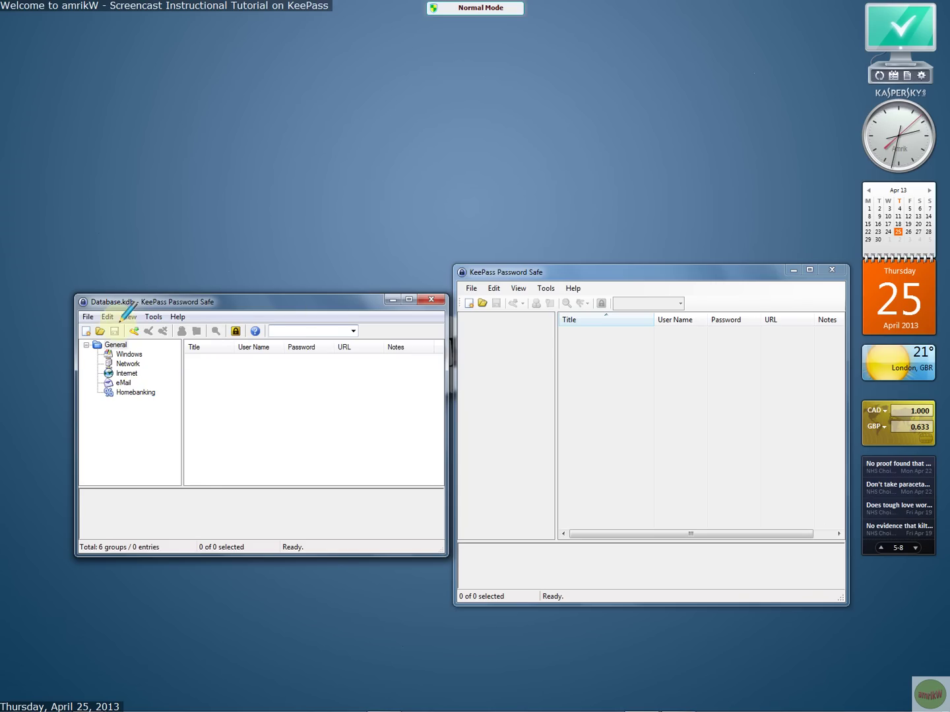
click(86, 315)
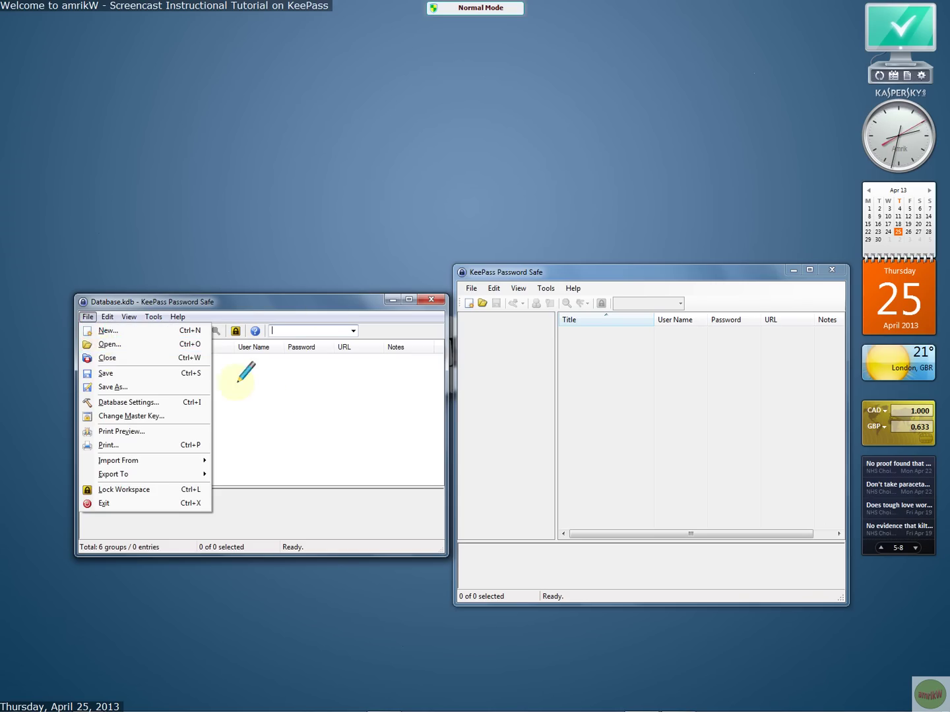
click(272, 388)
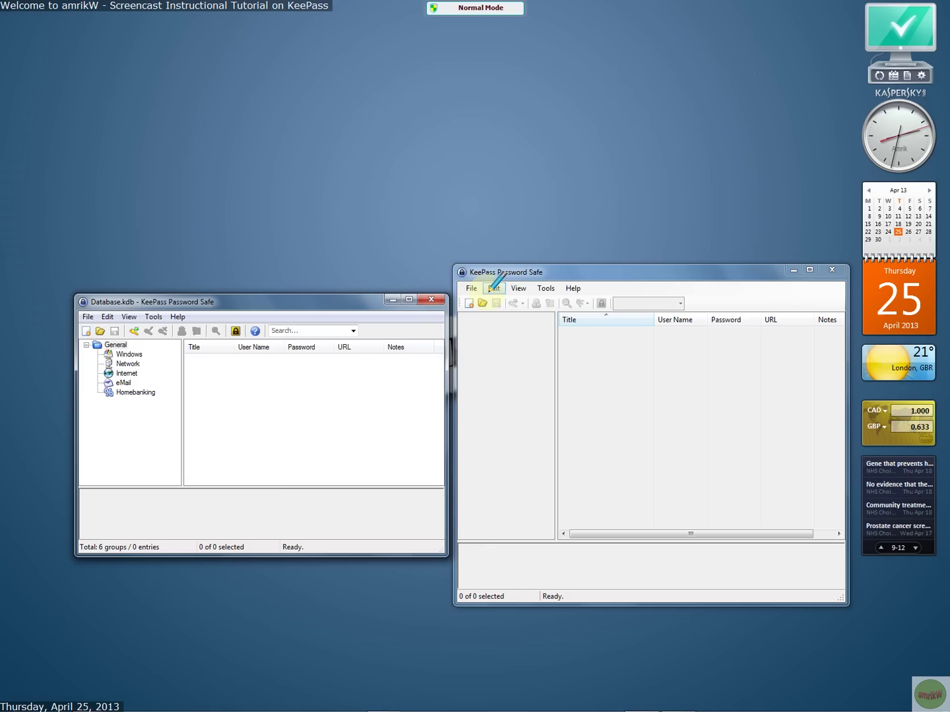
Start a new database saved as NewDatabase.kdbx, replacing the existing file.
click(469, 304)
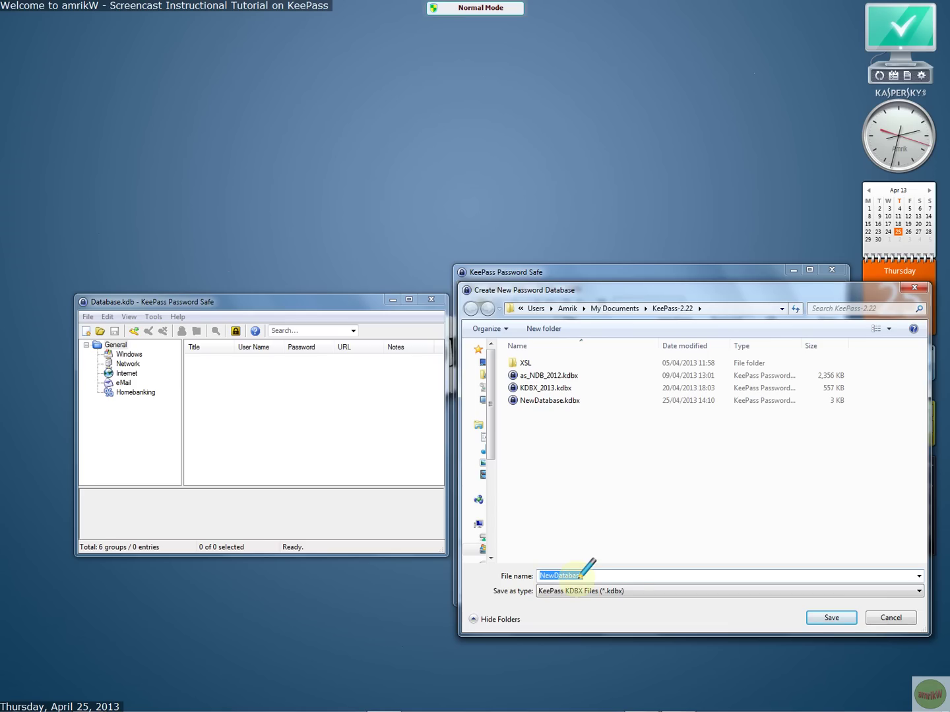
click(827, 615)
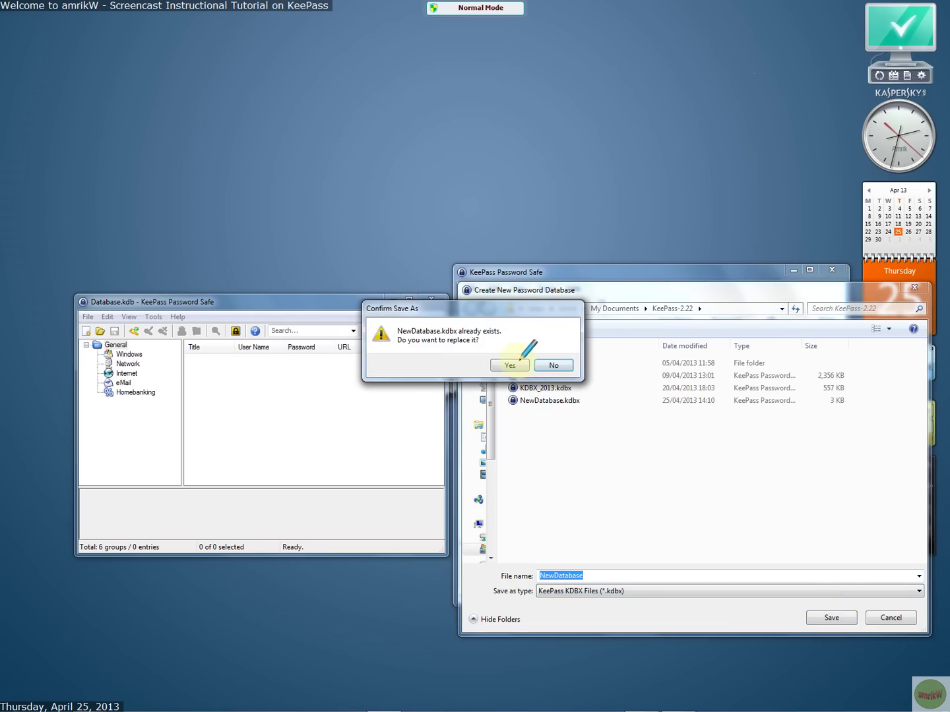
click(511, 365)
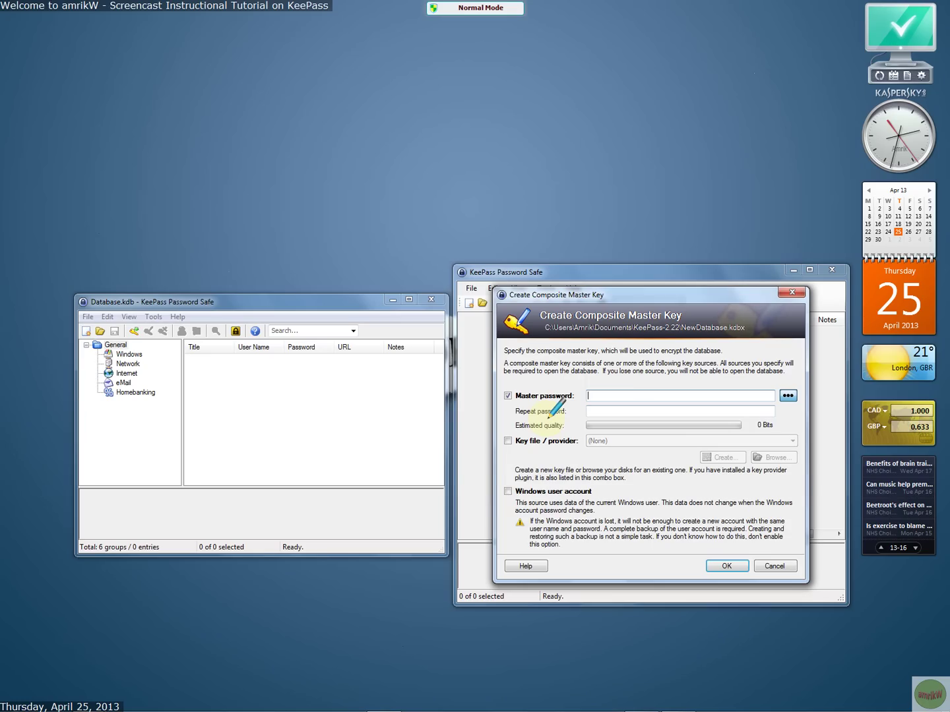
Enter the master password, enable a key file, and choose to create a new key file.
click(617, 389)
text(a)
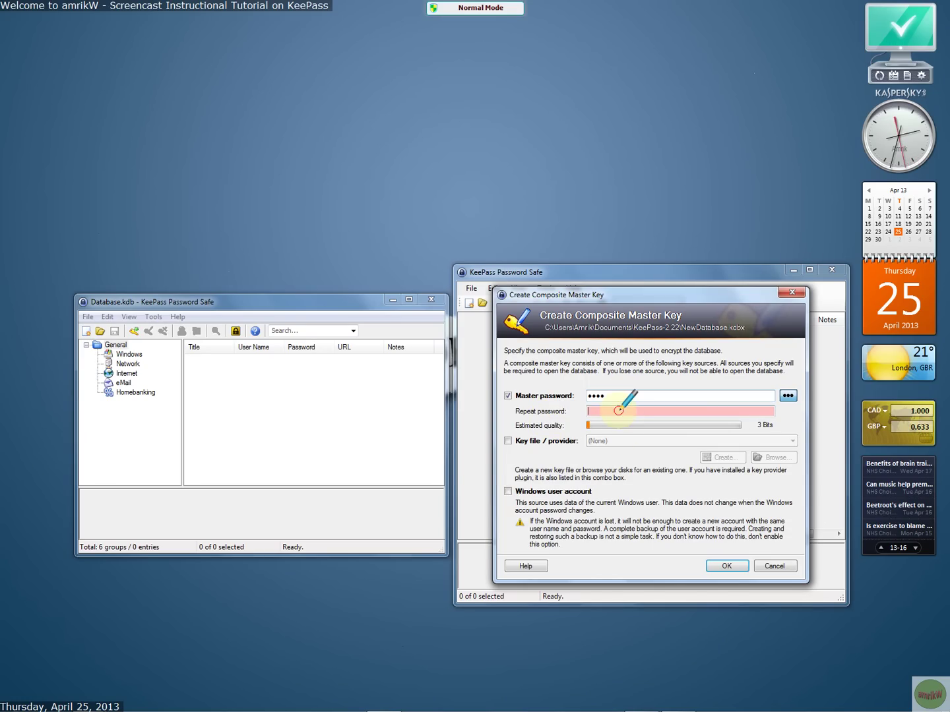
text(aaaa)
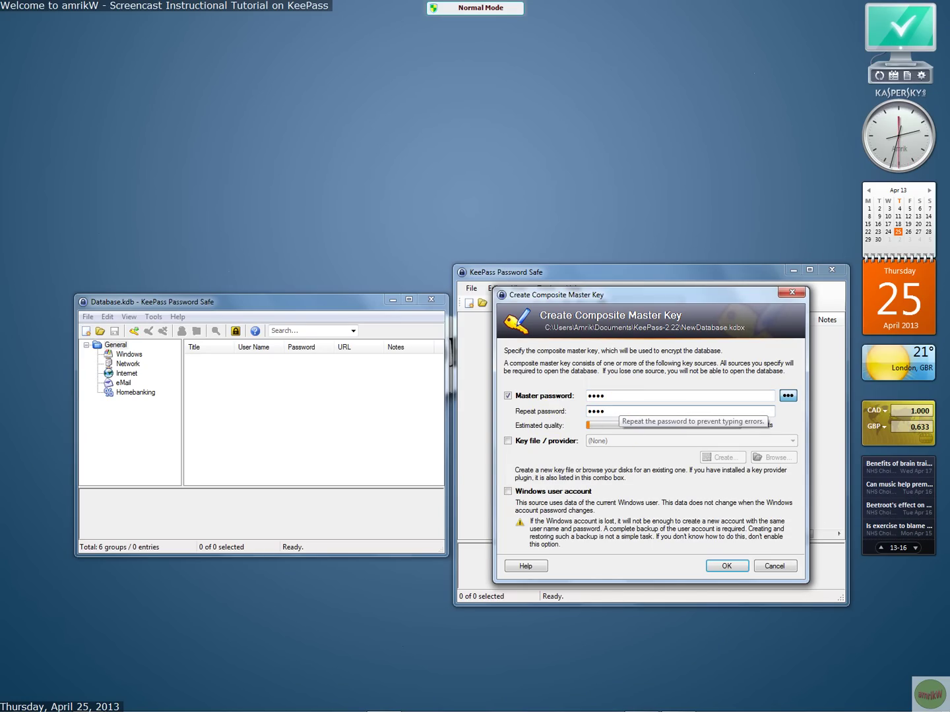
click(787, 395)
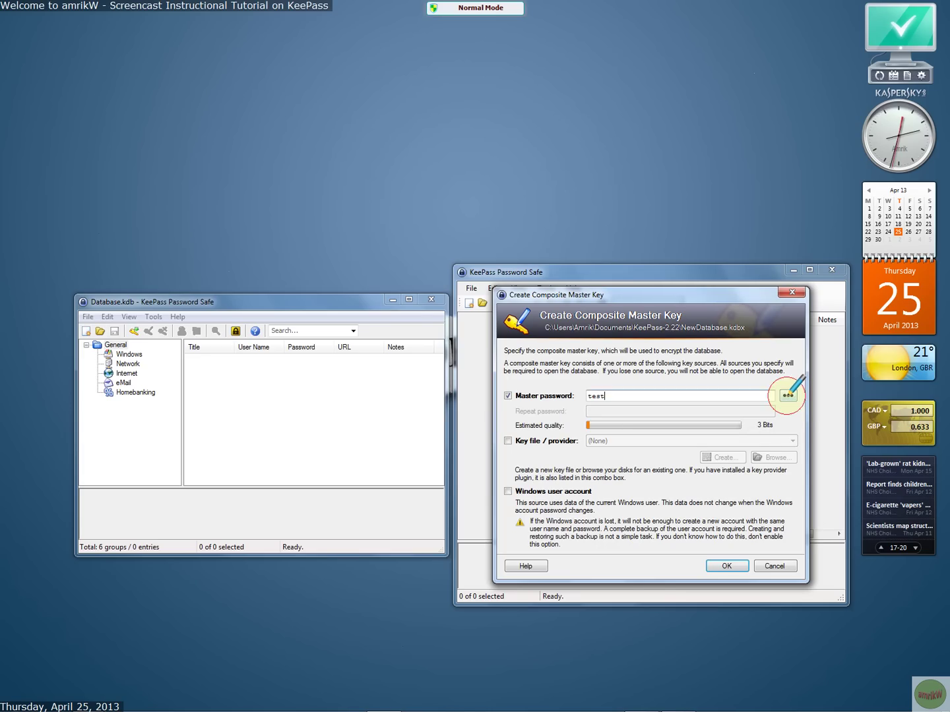
click(787, 395)
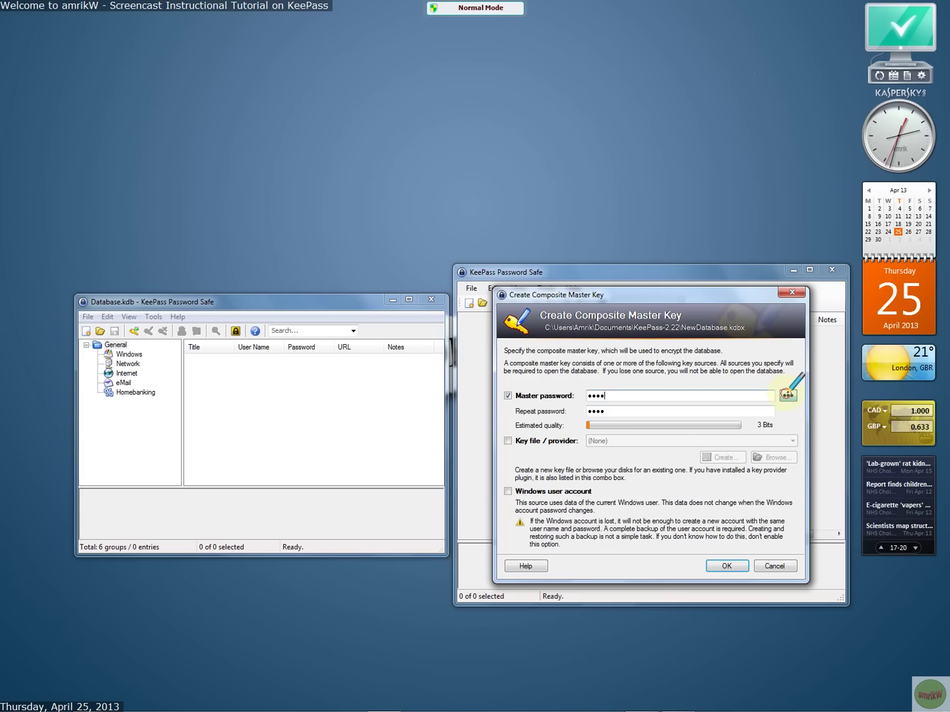
click(508, 441)
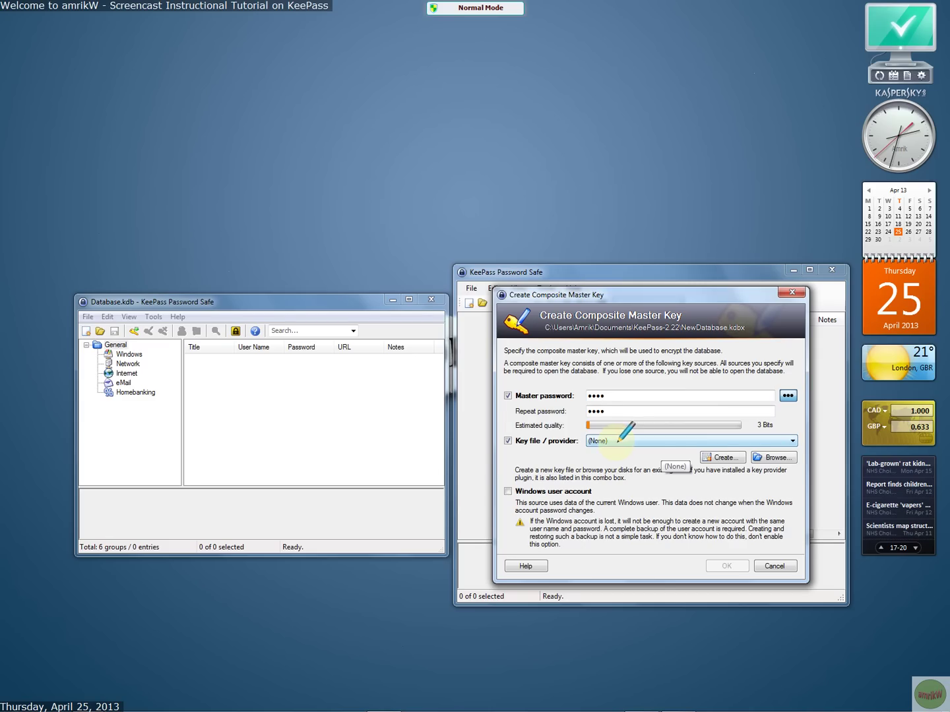
click(719, 455)
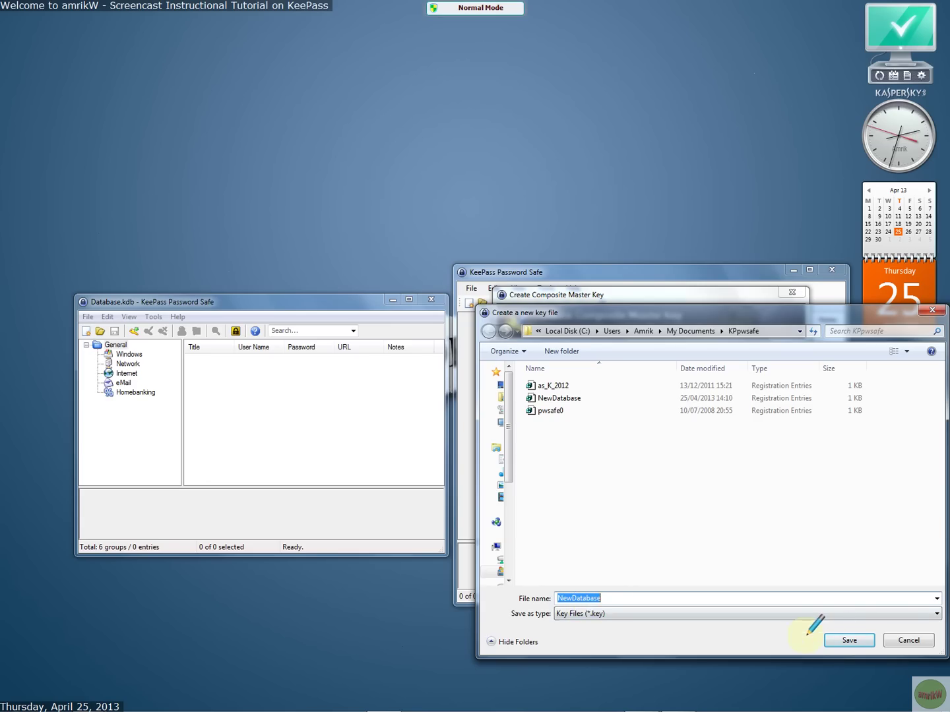
Save the key file as NewDatabase.key over the old one, generated from mouse and keyboard entropy.
click(847, 640)
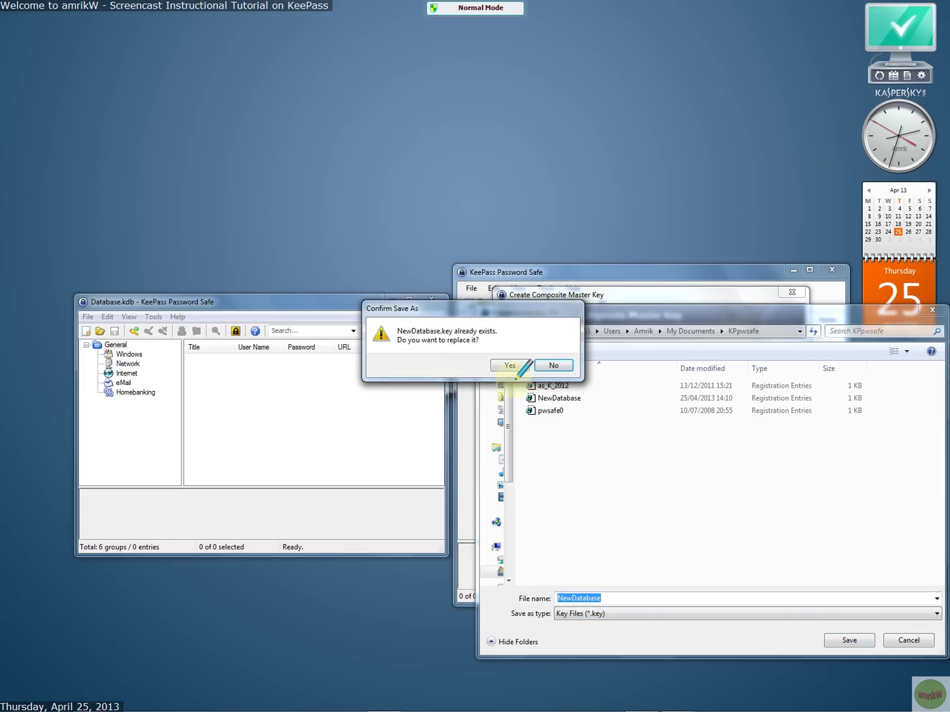
click(510, 365)
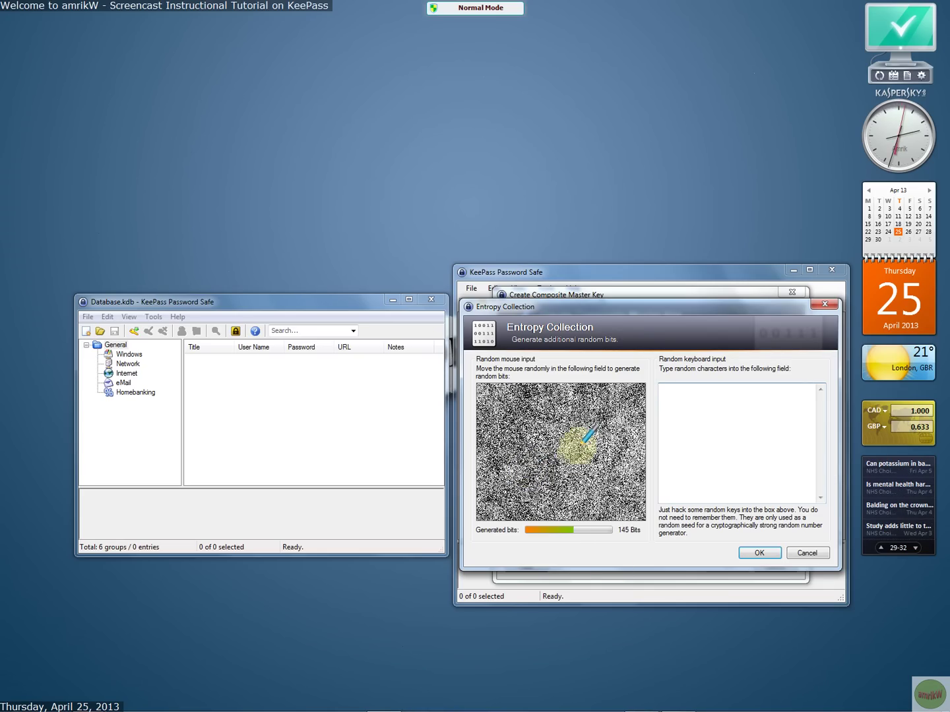
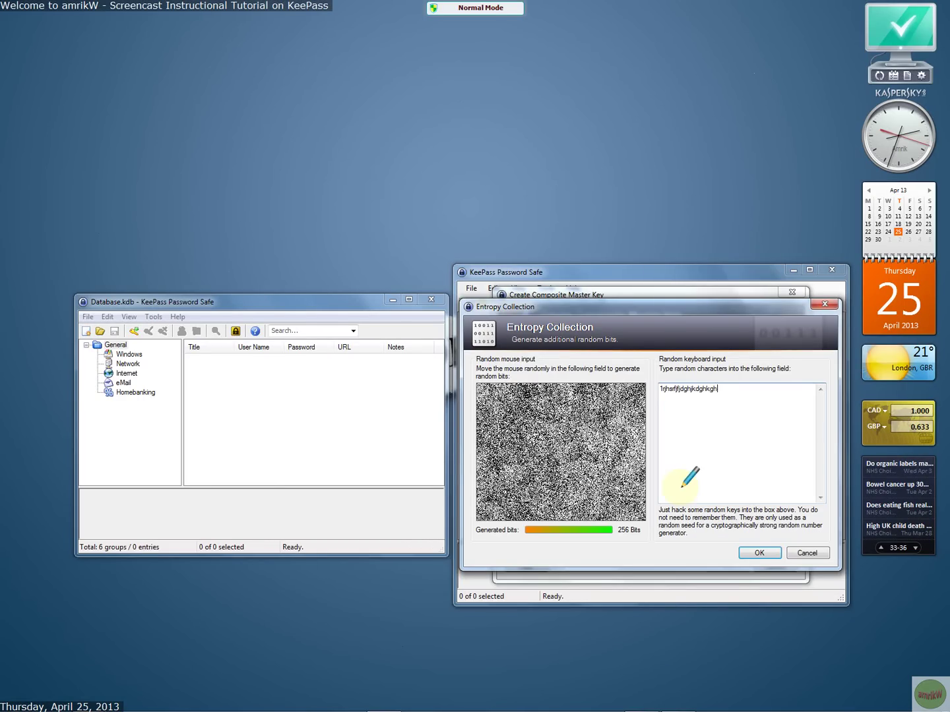
click(755, 553)
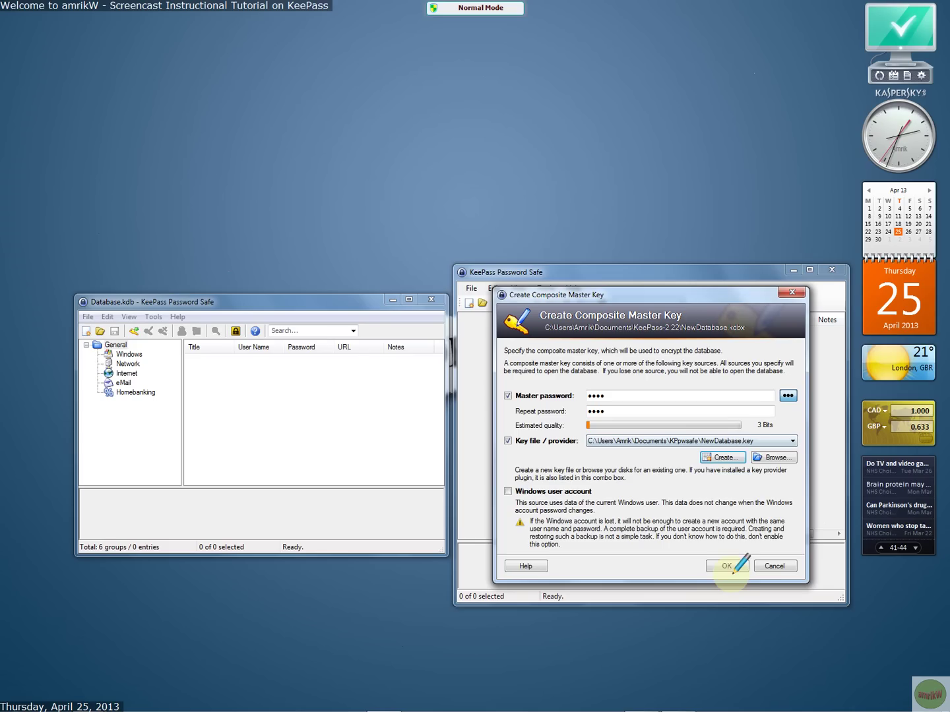
Accept the composite master key and default database settings, then save NewDatabase.kdbx.
click(732, 565)
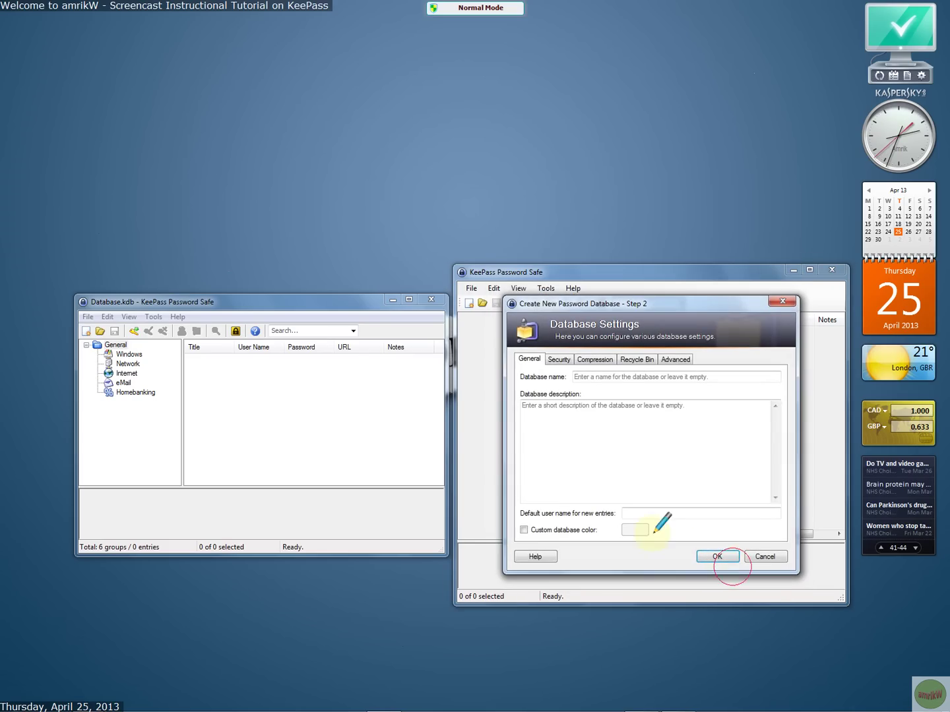
click(722, 555)
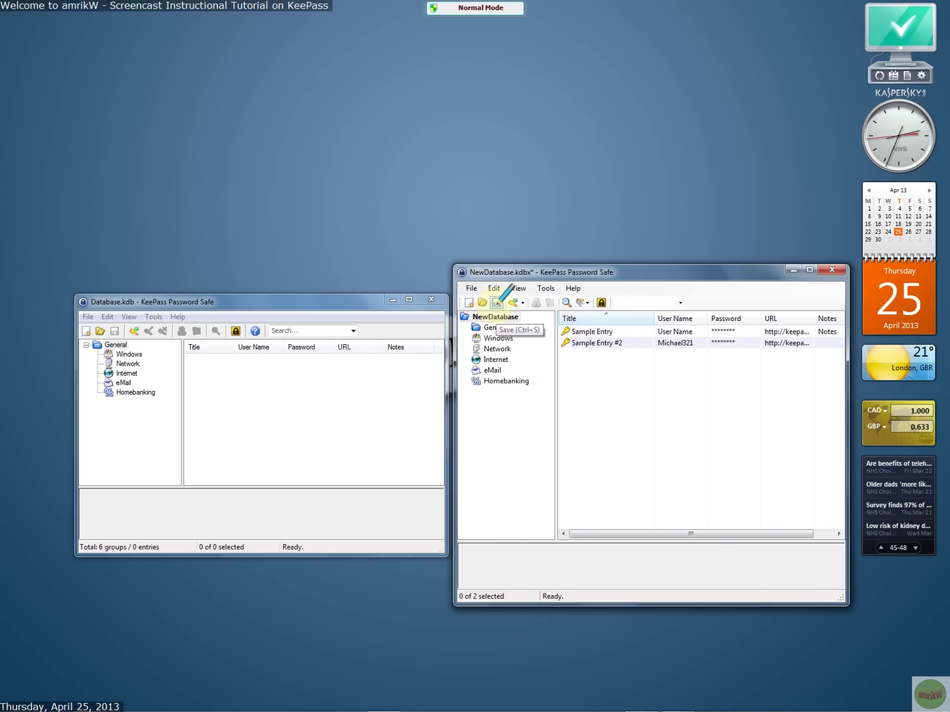
click(496, 302)
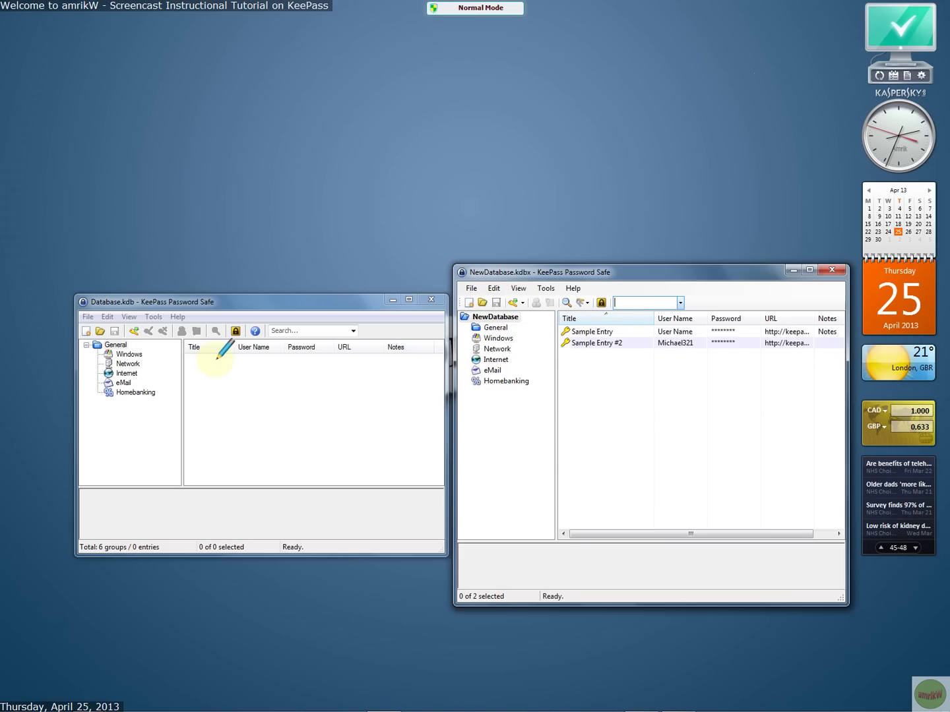
View Sample Entry #2 without changes, then select it and bring up the File menu.
right_click(607, 343)
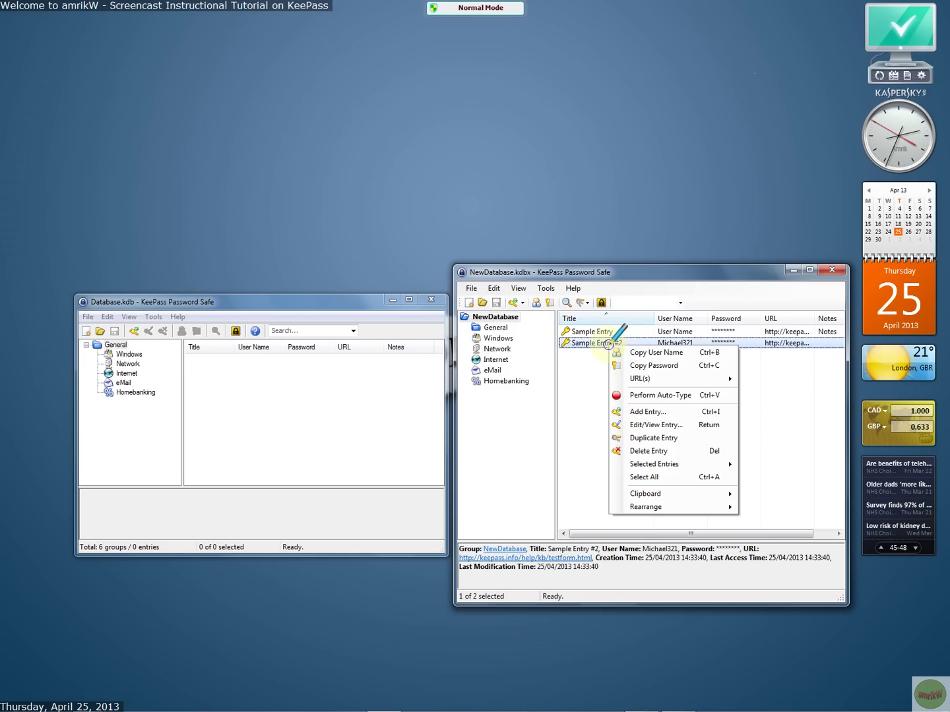
click(647, 425)
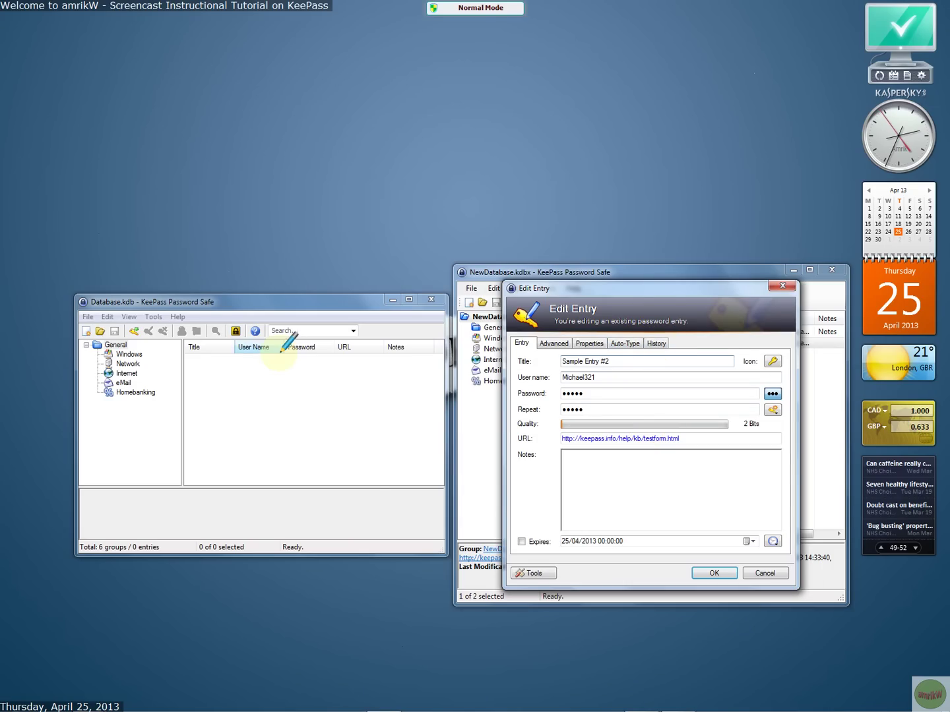
click(764, 571)
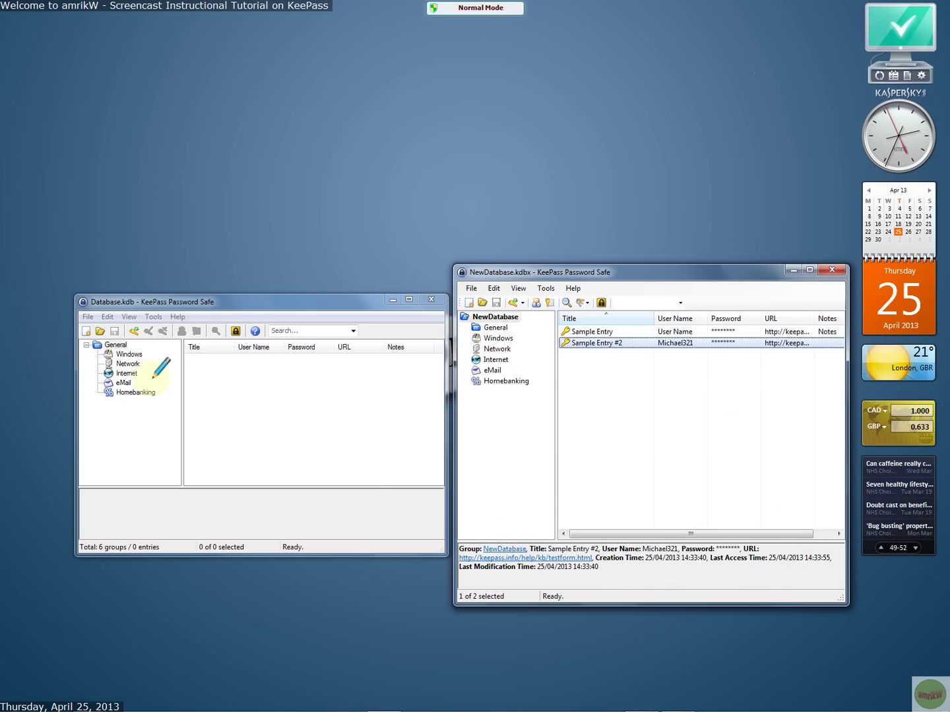
click(124, 383)
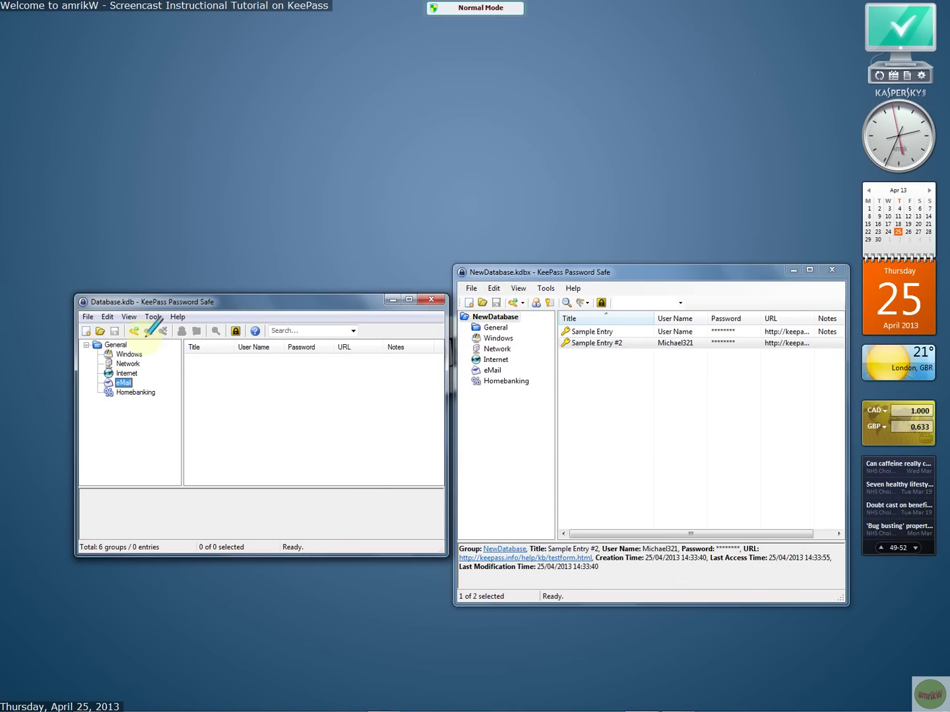
click(581, 342)
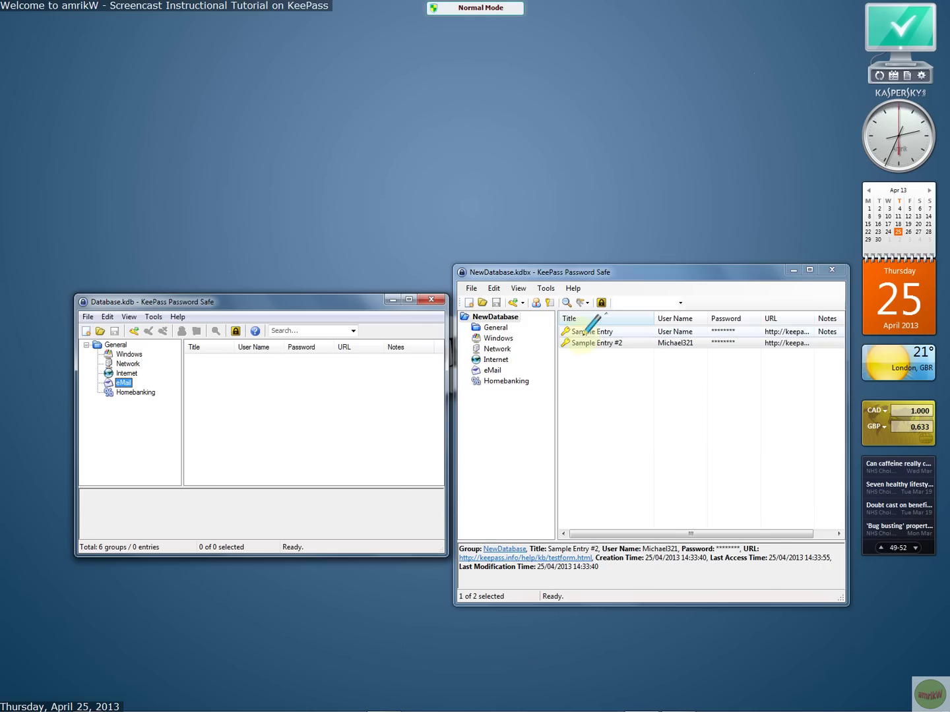
click(469, 288)
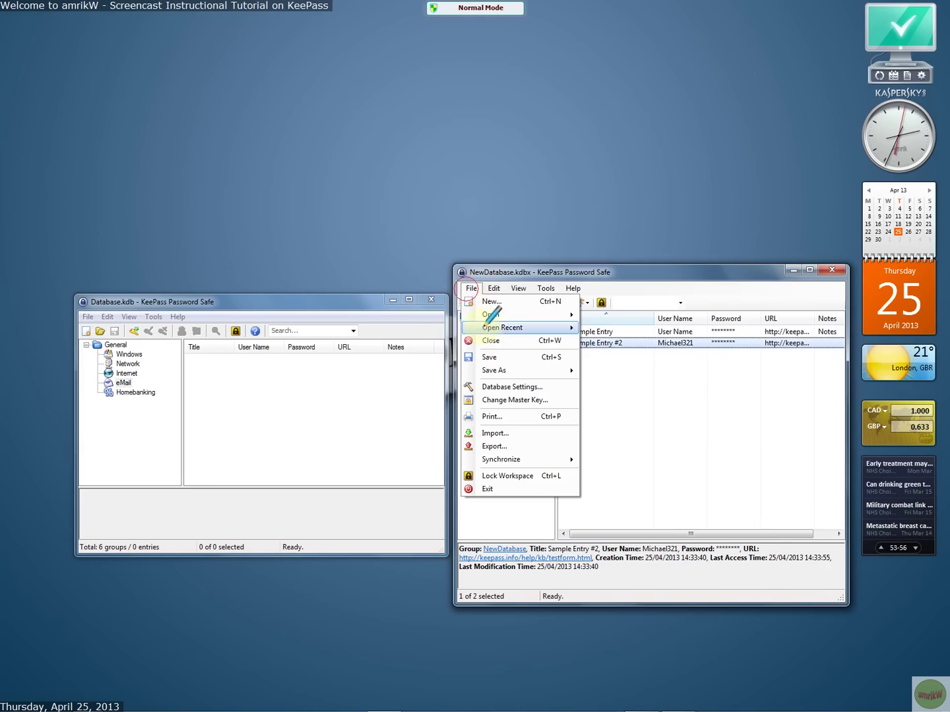
Close NewDatabase.kdbx and reopen it with its master password plus the key file.
click(488, 342)
click(482, 302)
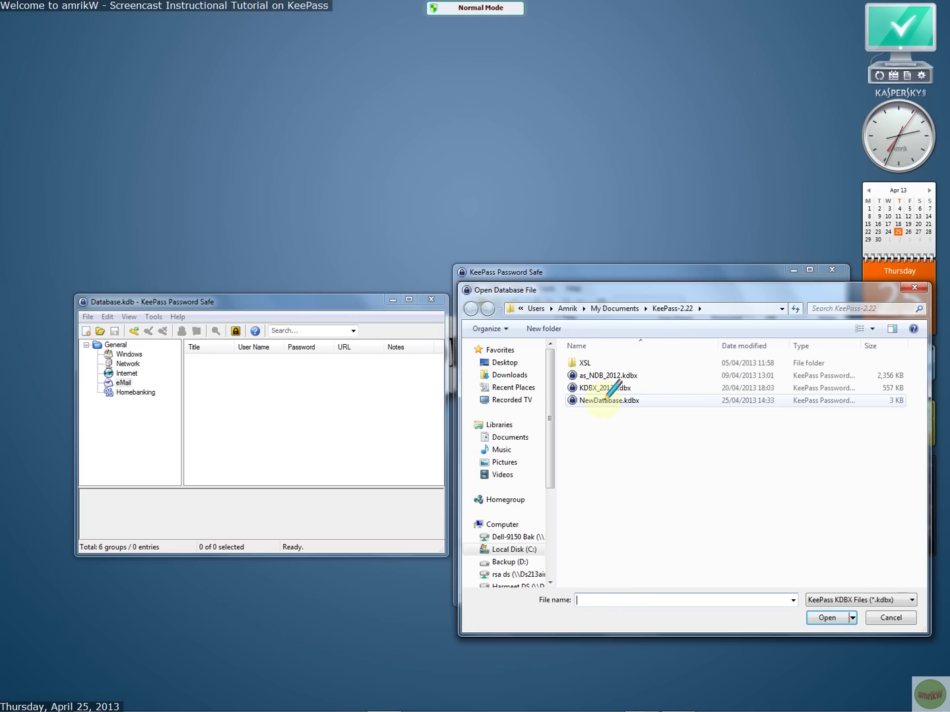
click(605, 398)
click(818, 616)
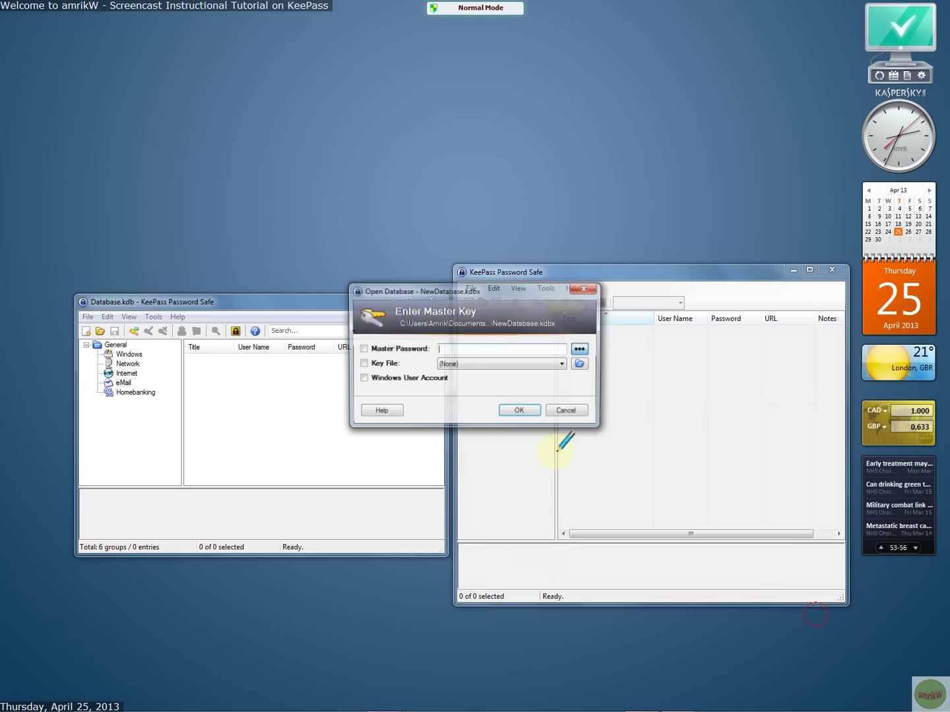
click(512, 348)
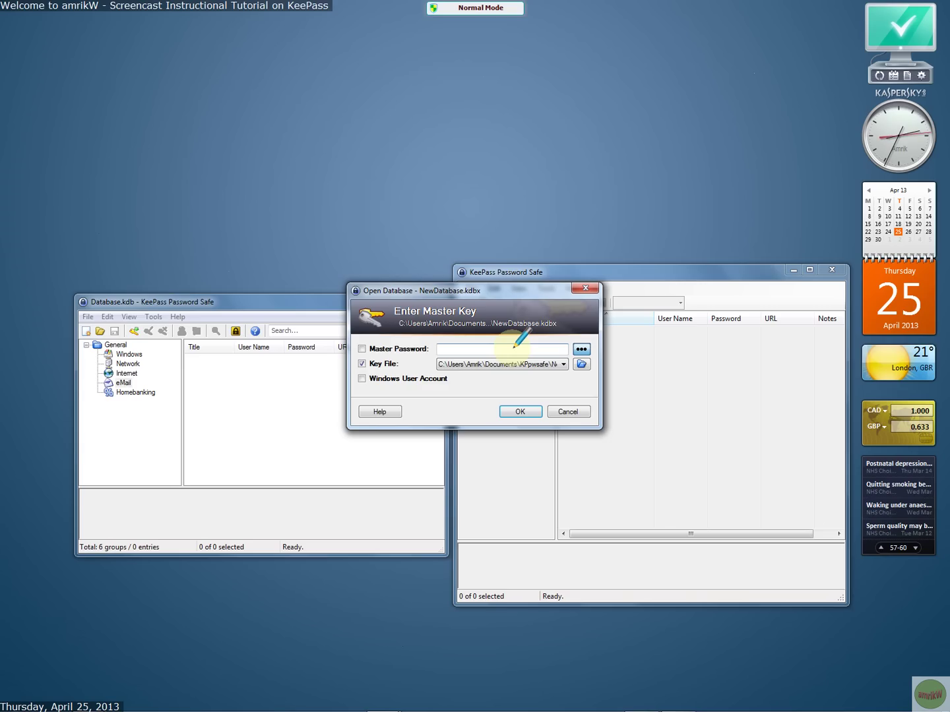
text(p)
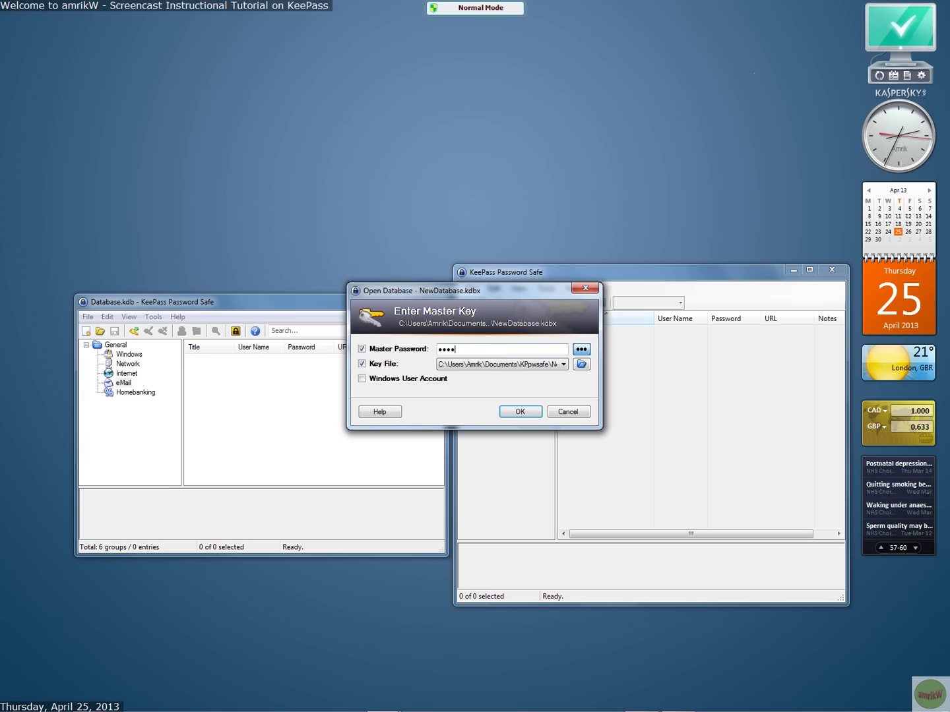
click(517, 410)
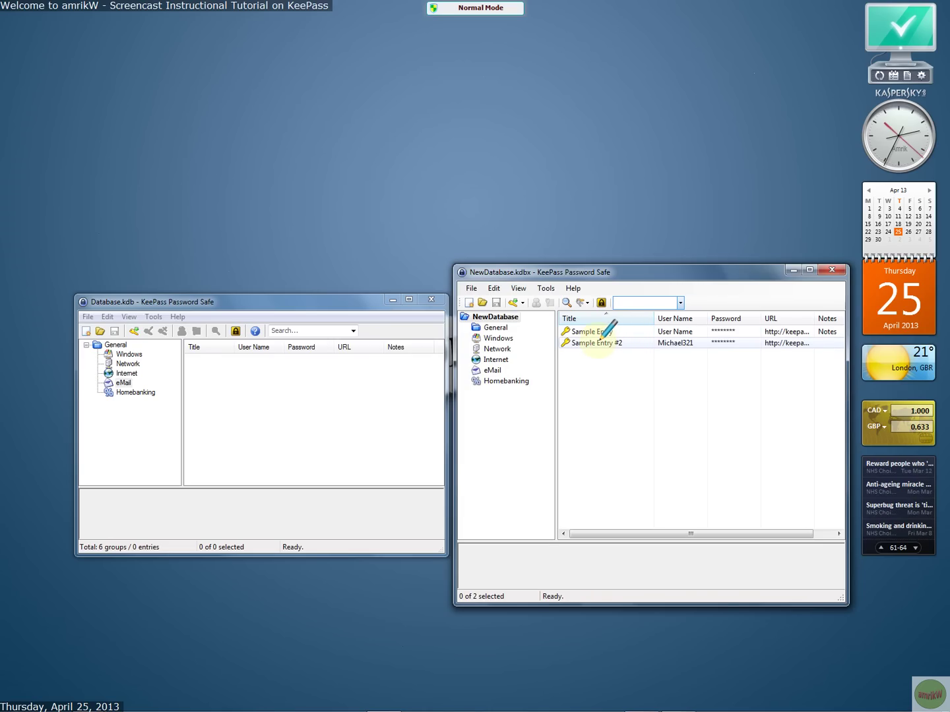
Open Sample Entry #2's URL in the browser via its URL(s) > Open menu.
right_click(599, 342)
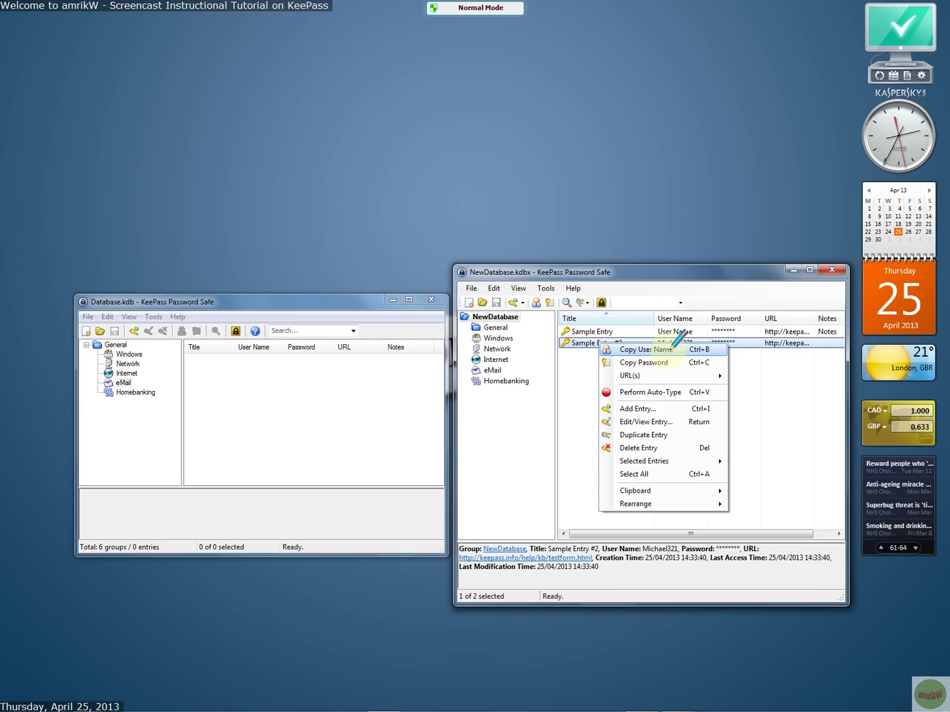
mouse_move(637, 374)
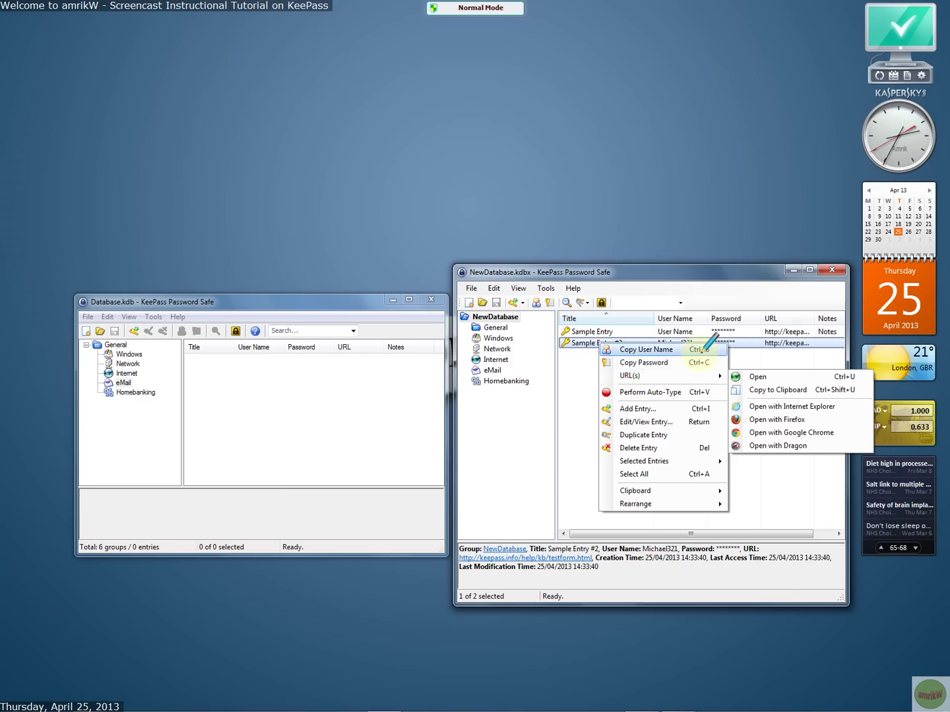
mouse_move(681, 373)
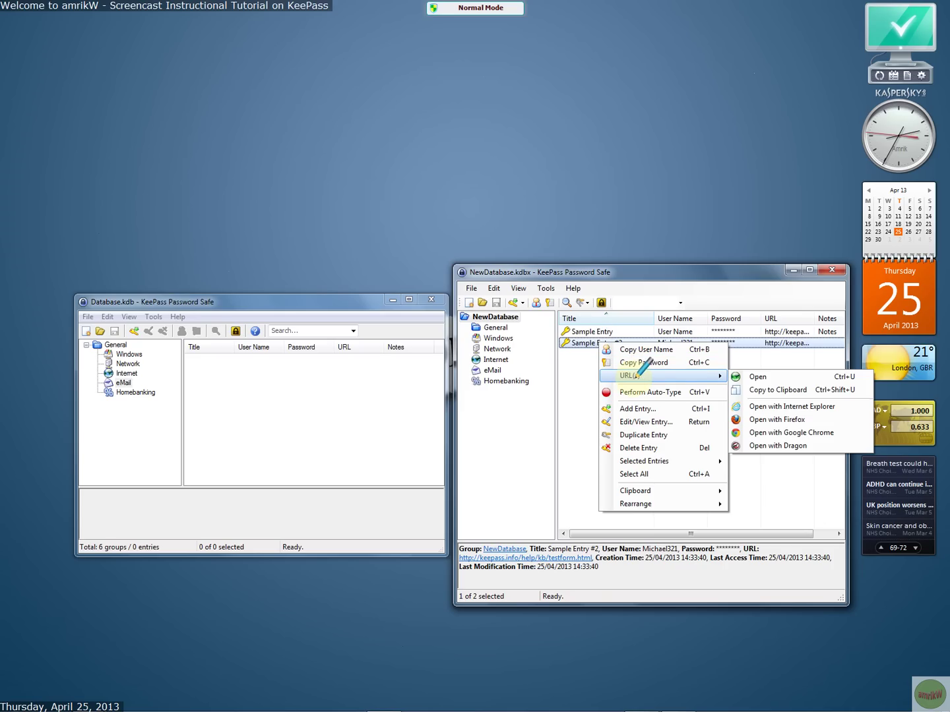
click(752, 376)
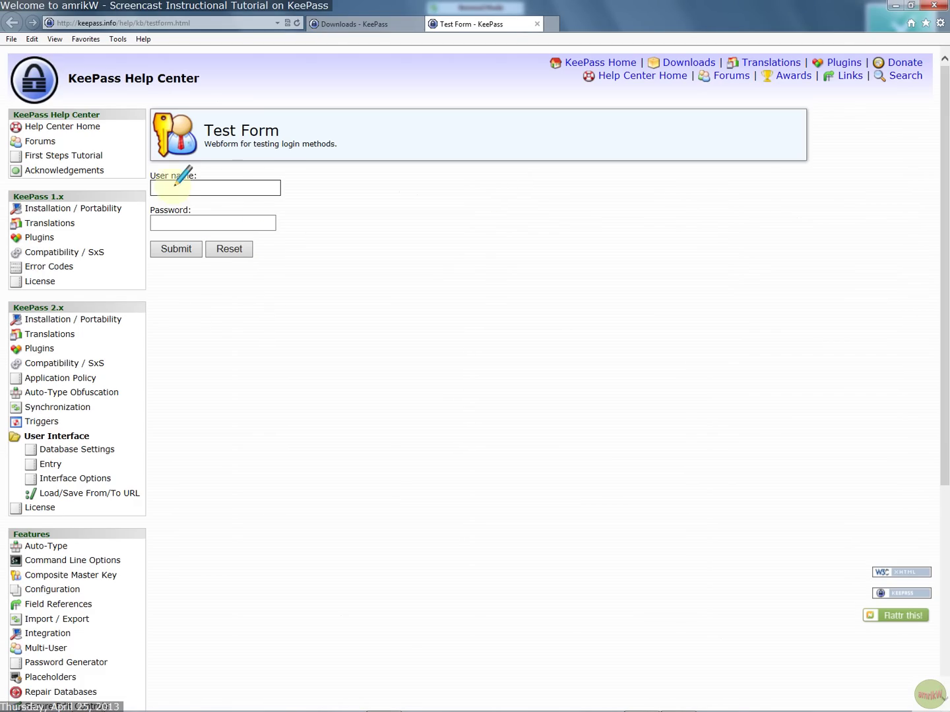
Minimize Database.kdb, place the NewDatabase.kdbx window beside the form, and focus the User name field.
click(165, 221)
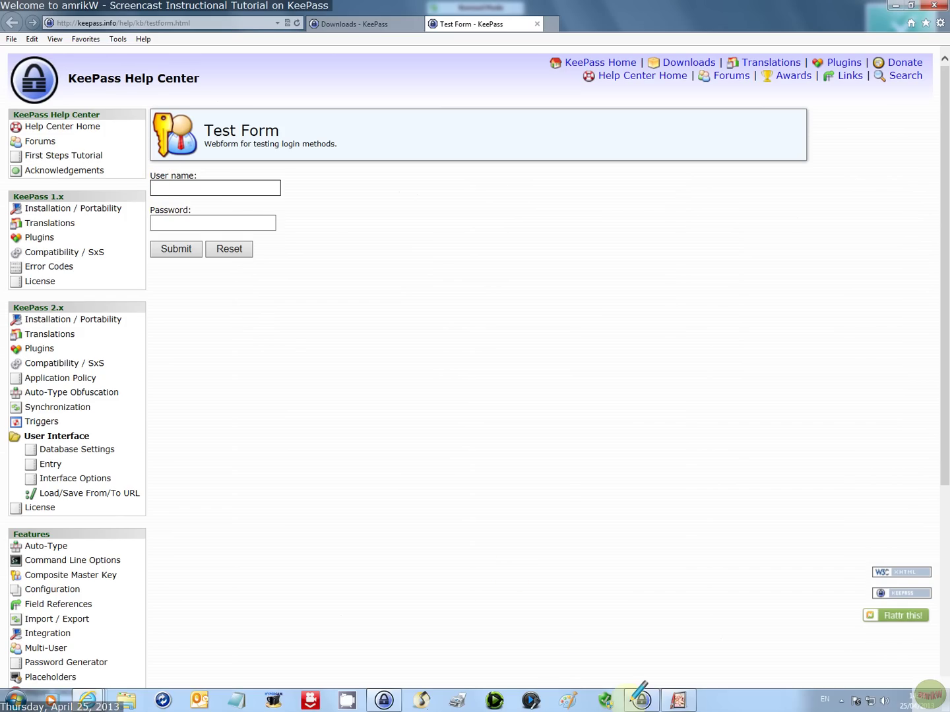
click(637, 699)
click(390, 298)
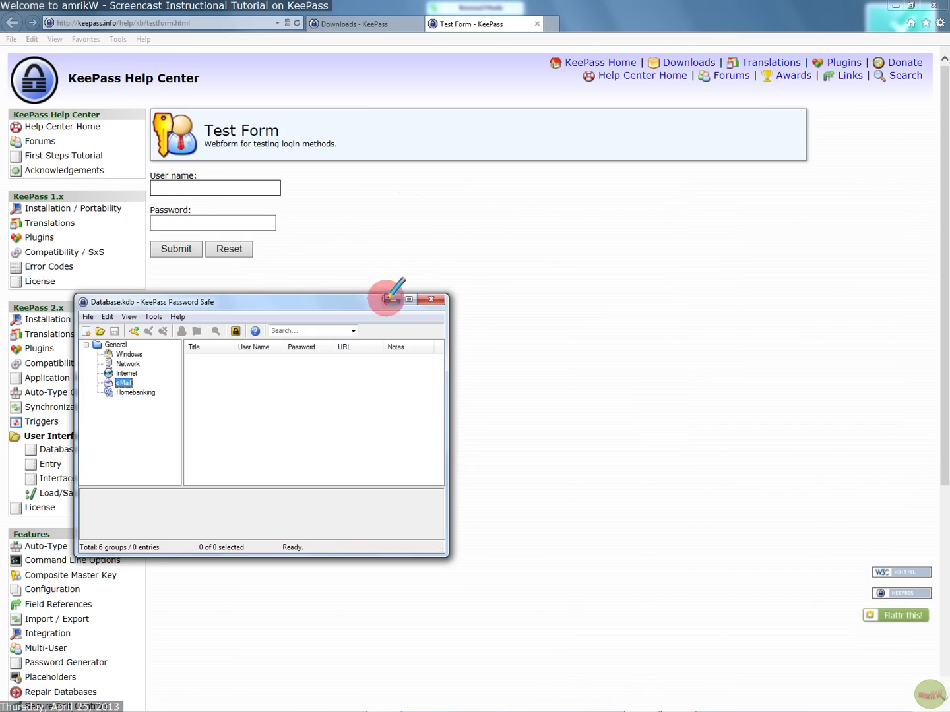
click(383, 698)
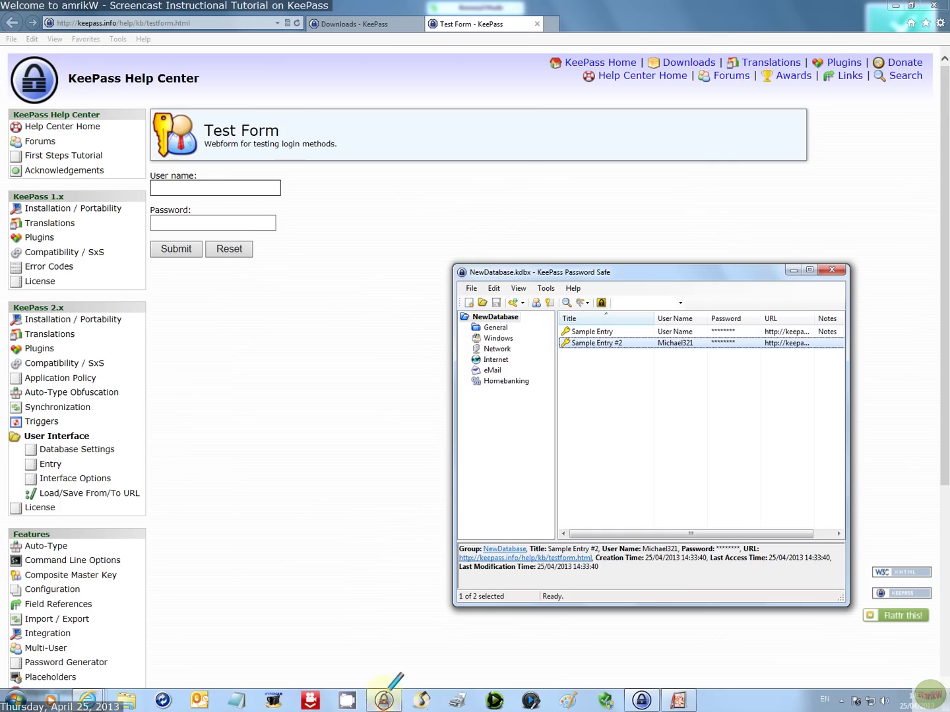
drag(612, 271, 522, 233)
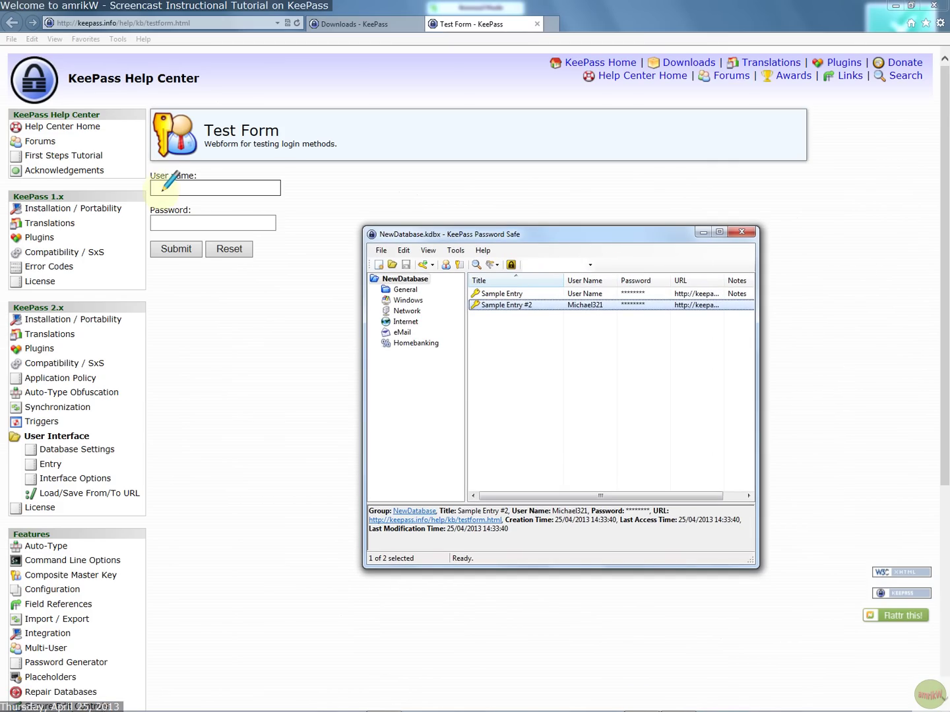
click(162, 186)
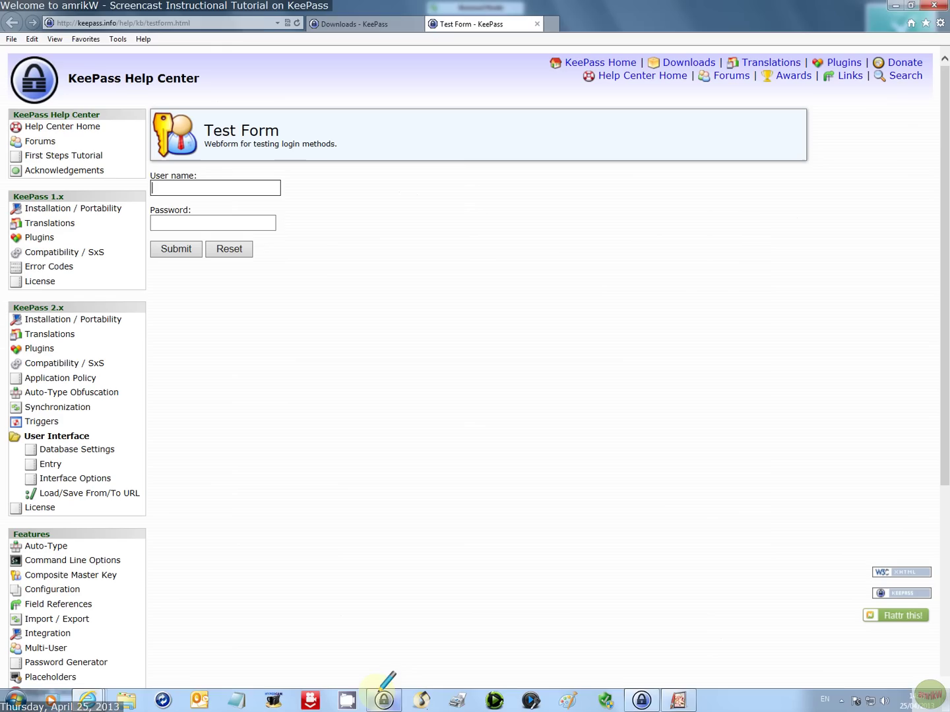
Auto-type Sample Entry #2's credentials into the Test Form, dismiss the message, and minimize the browser.
click(383, 694)
right_click(532, 305)
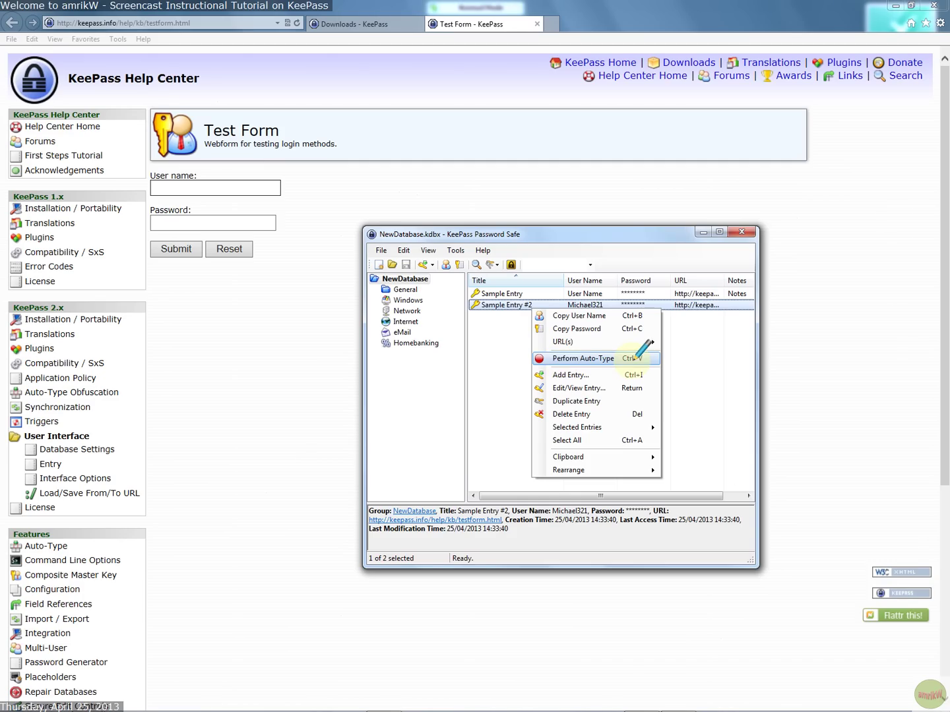
click(561, 355)
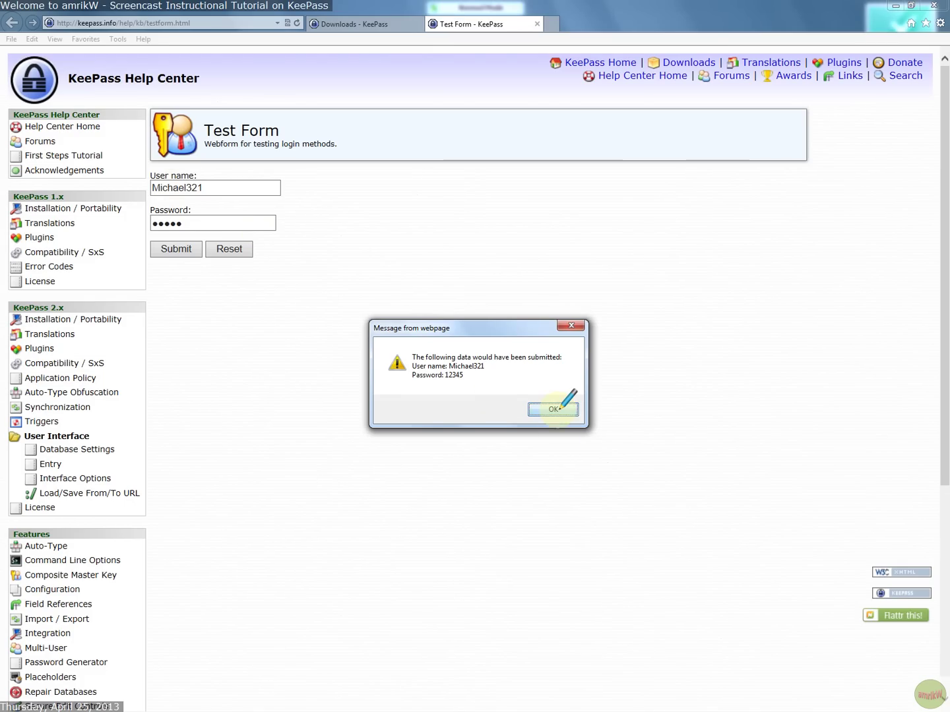
click(552, 409)
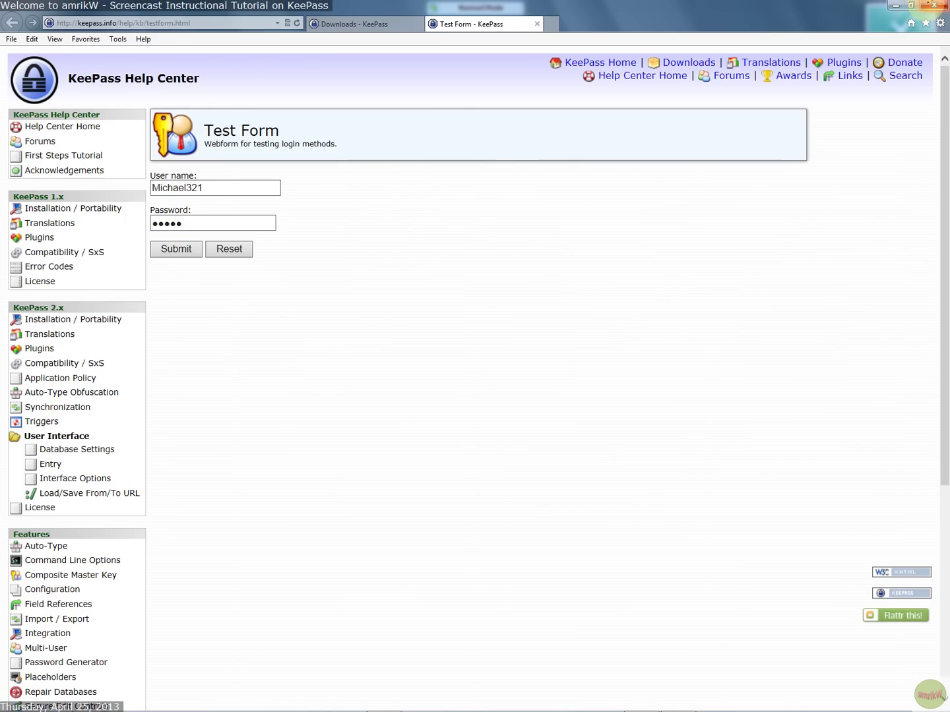
click(895, 5)
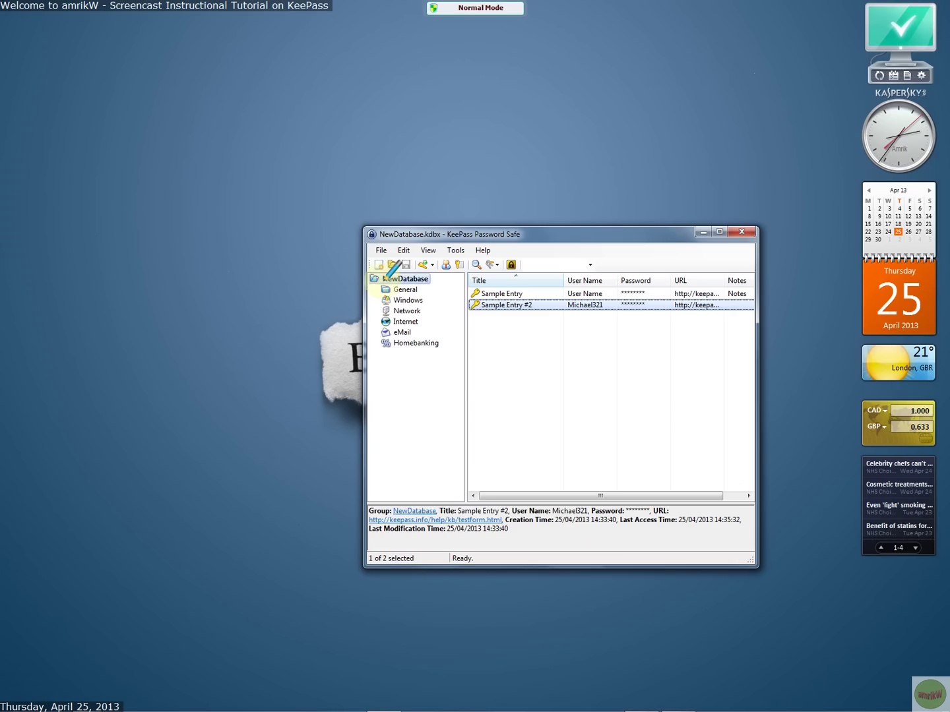
Add a group named New Group under NewDatabase, then select the eMail group.
click(385, 282)
right_click(384, 281)
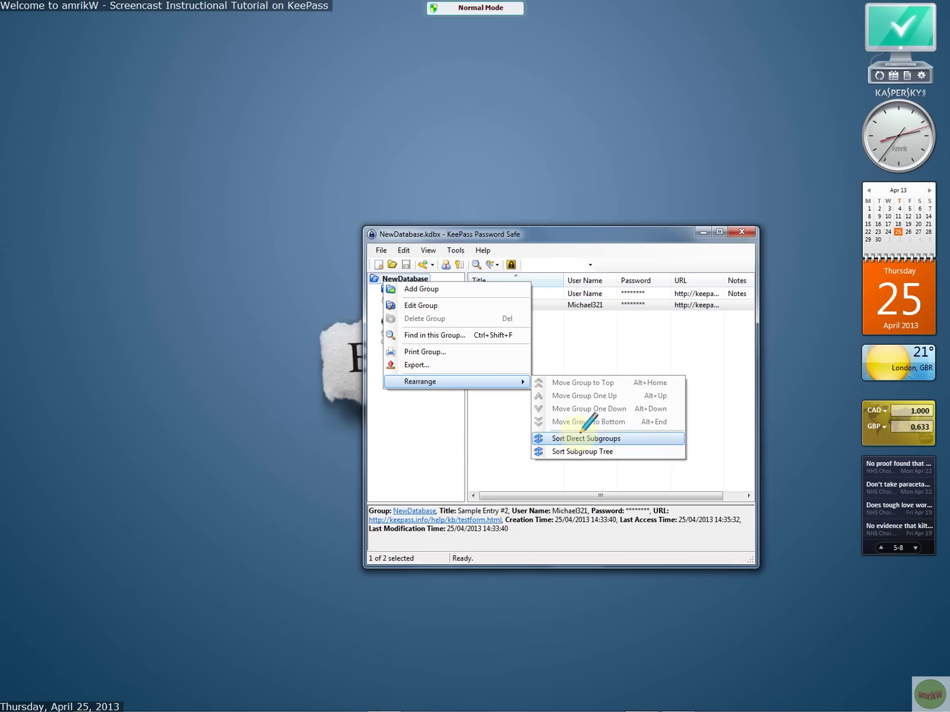
click(417, 289)
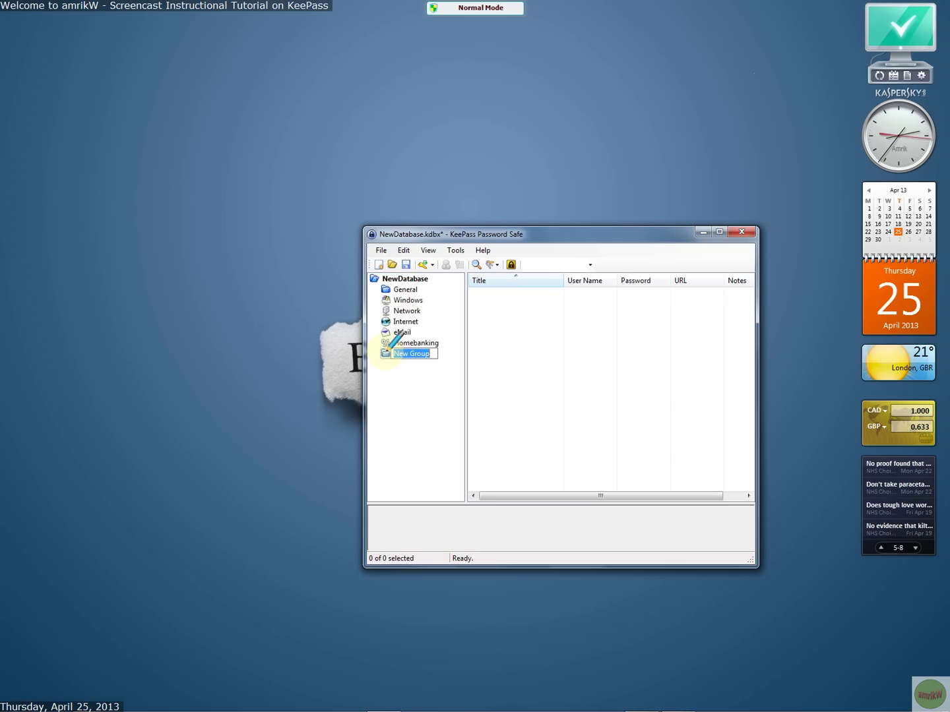
click(398, 332)
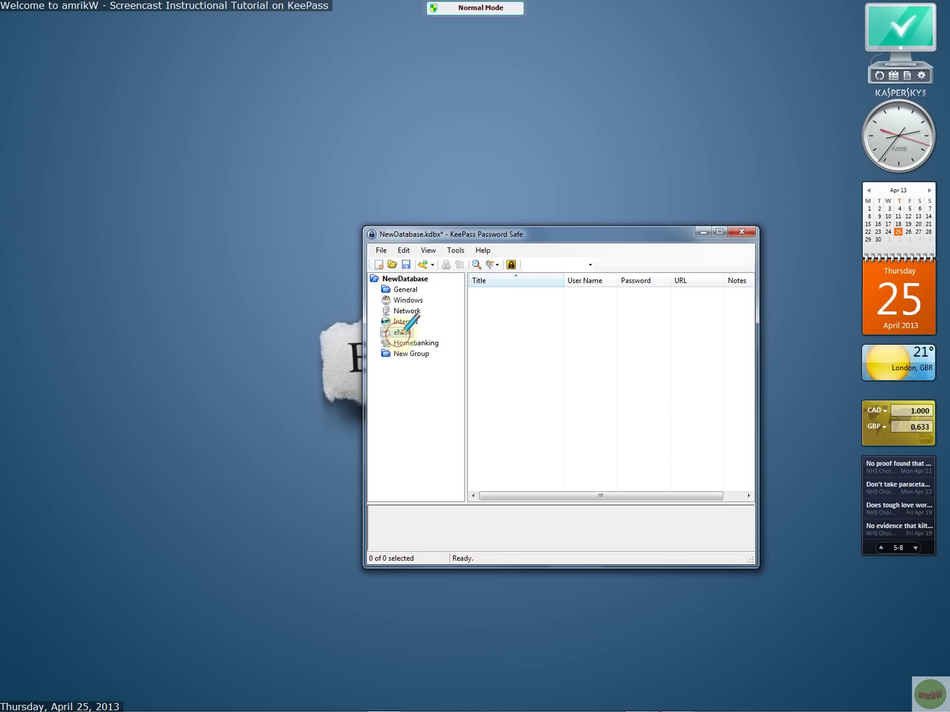
right_click(398, 332)
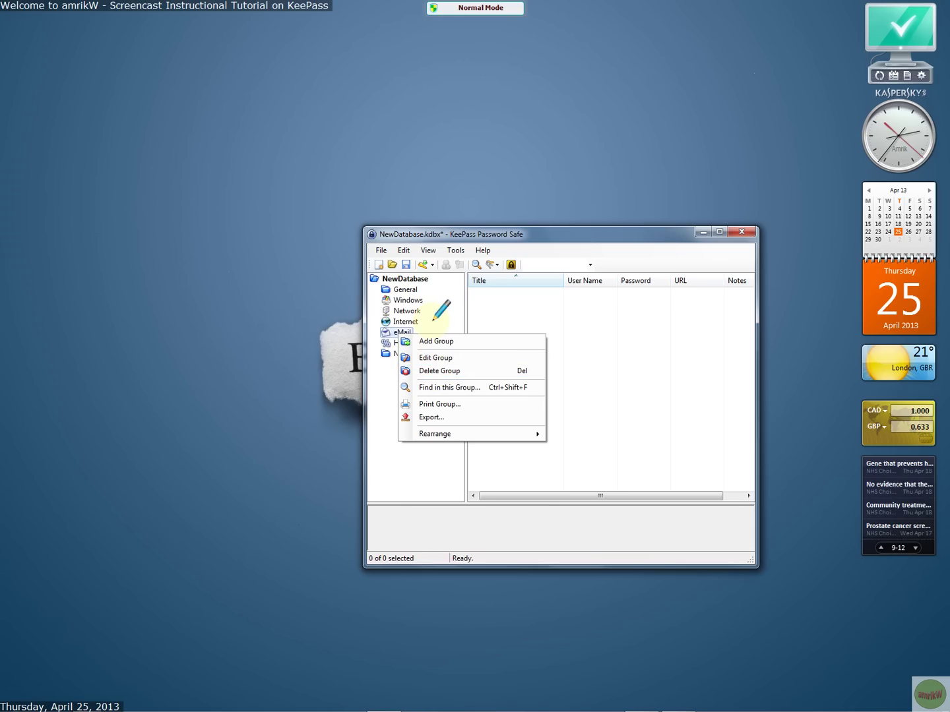
click(391, 332)
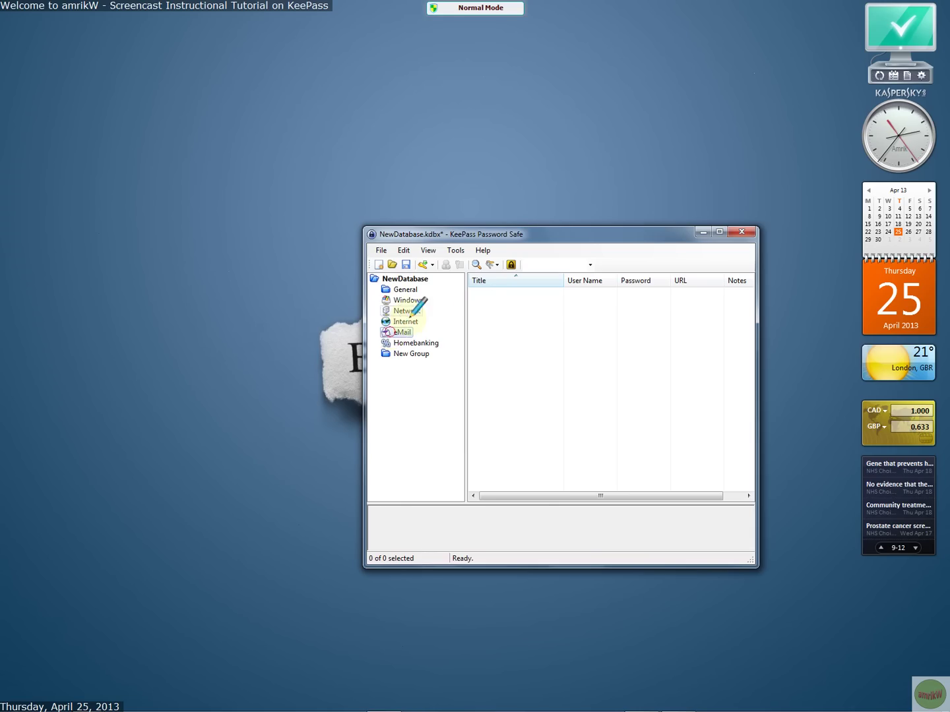
Start a new entry with the Gmail address as user name and check the generated password.
click(422, 264)
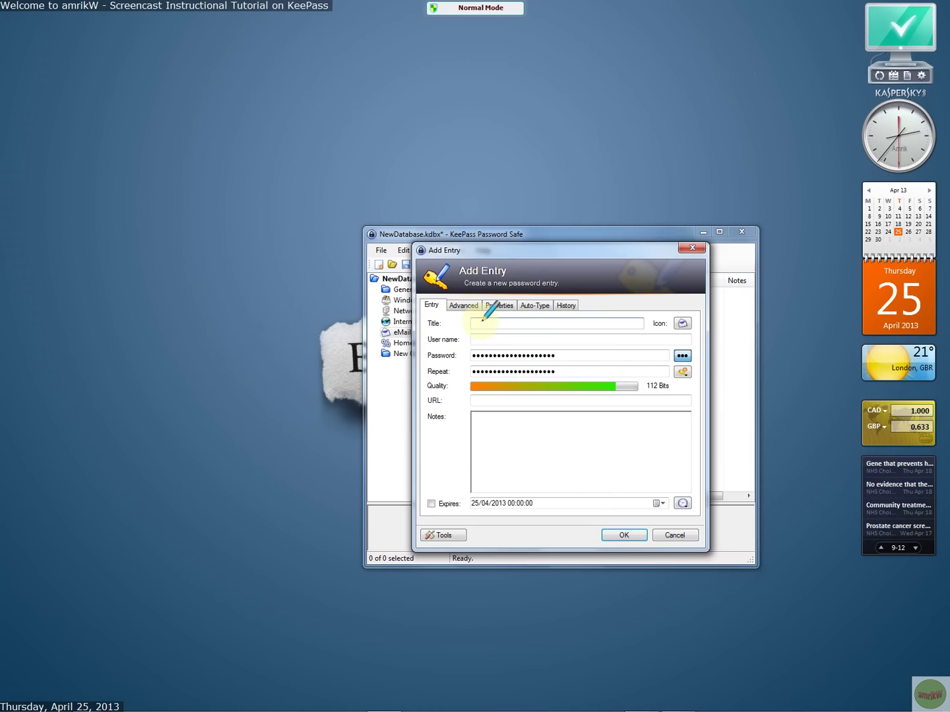
text(email)
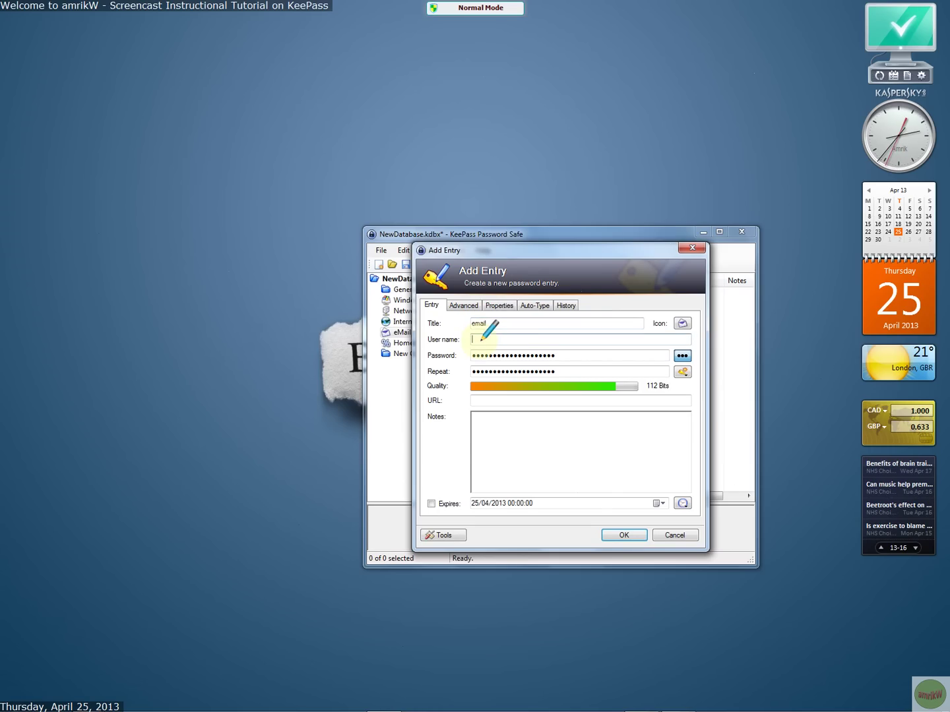
text(y)
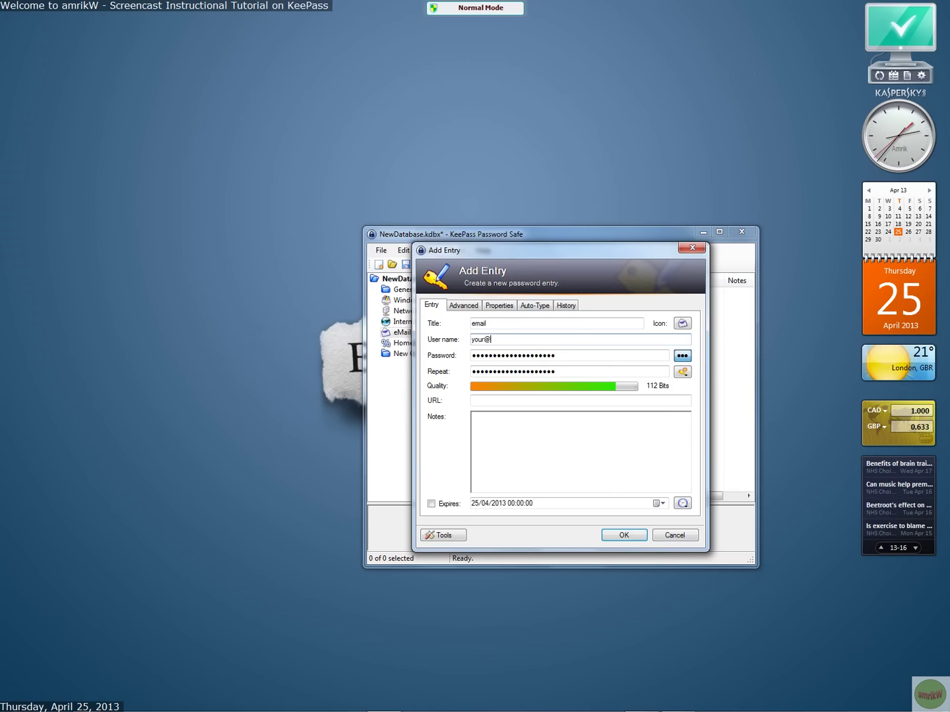
text(our@gmail.com)
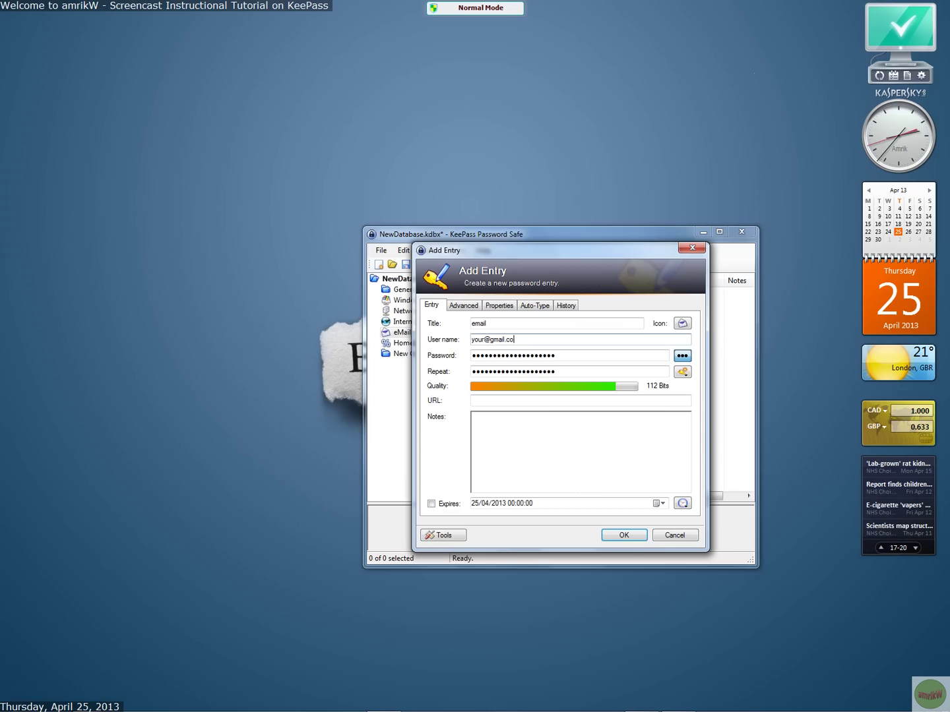
click(586, 356)
click(682, 356)
click(681, 357)
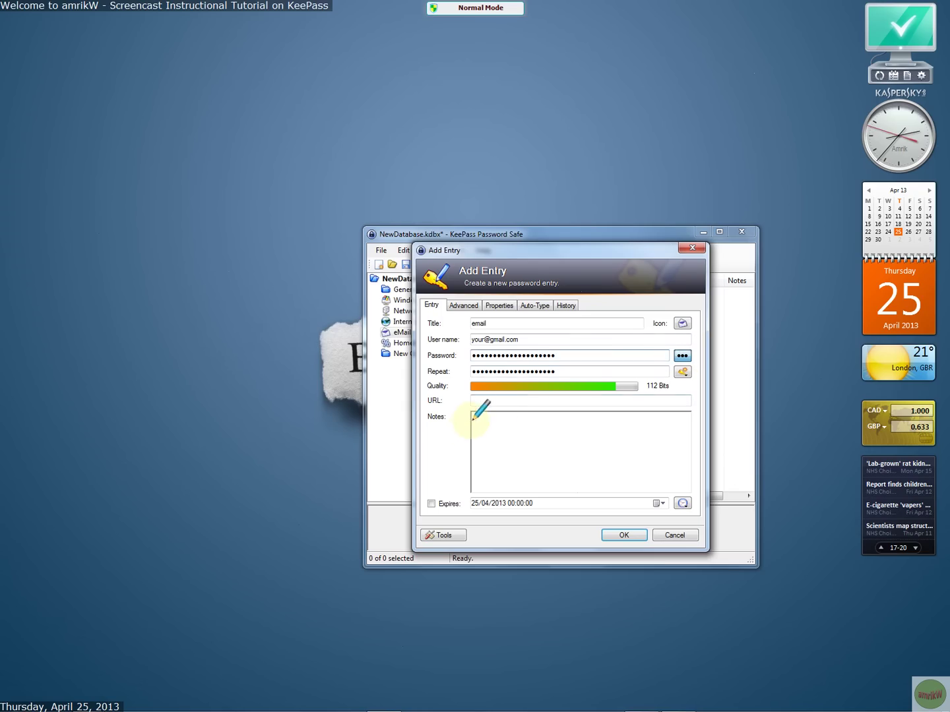
Begin filling the URL field, then bring up the open Internet Explorer windows.
text(ww)
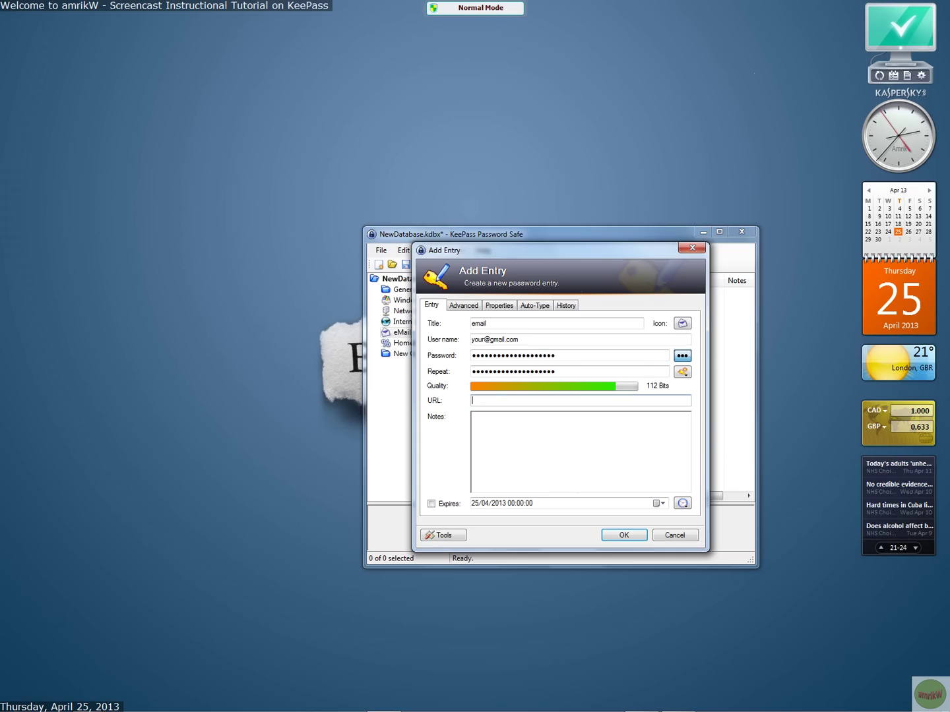
mouse_move(135, 698)
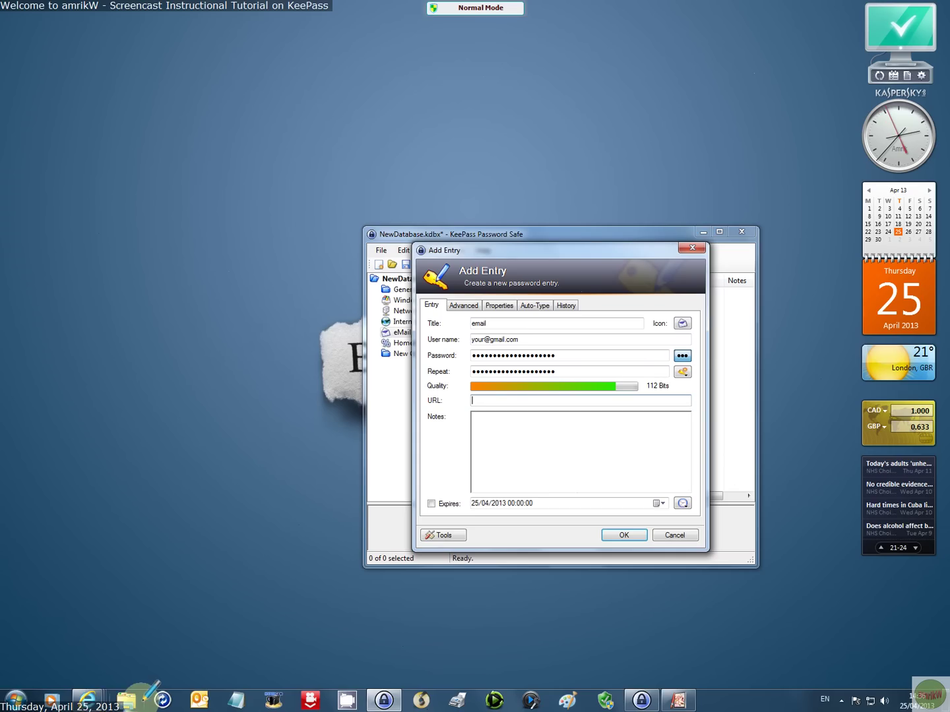
click(90, 699)
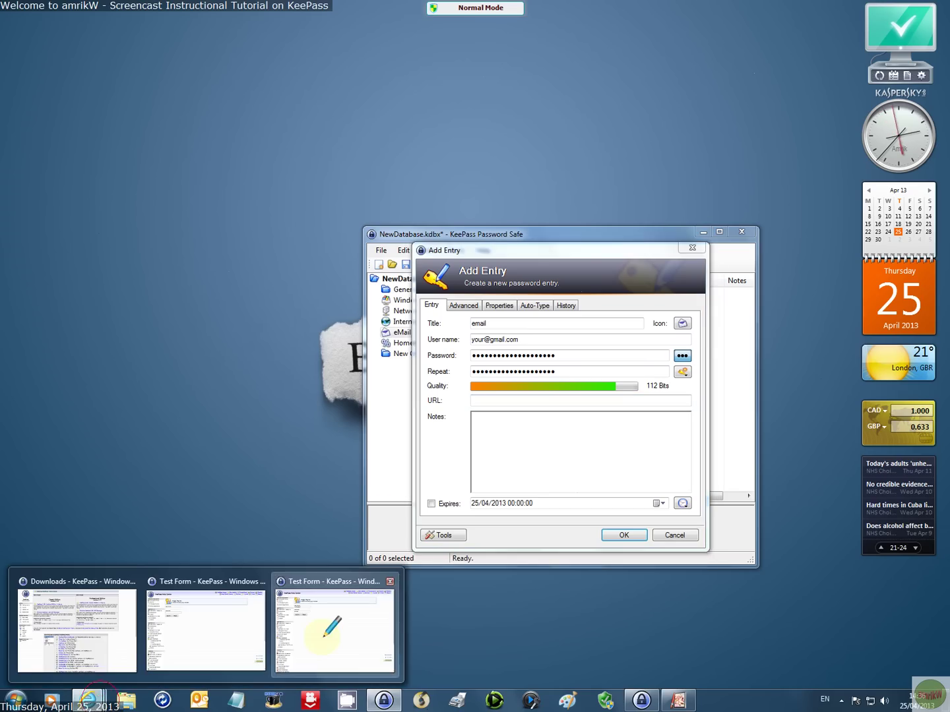
Go from the Google home page to the Gmail sign-in page with Stay signed in unticked.
click(324, 636)
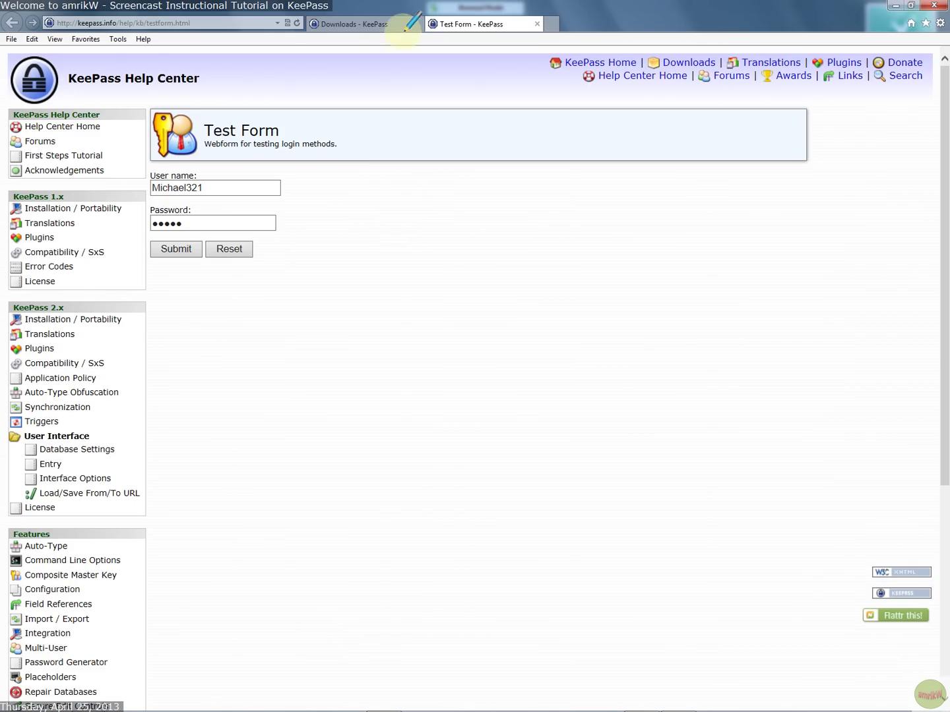
click(911, 24)
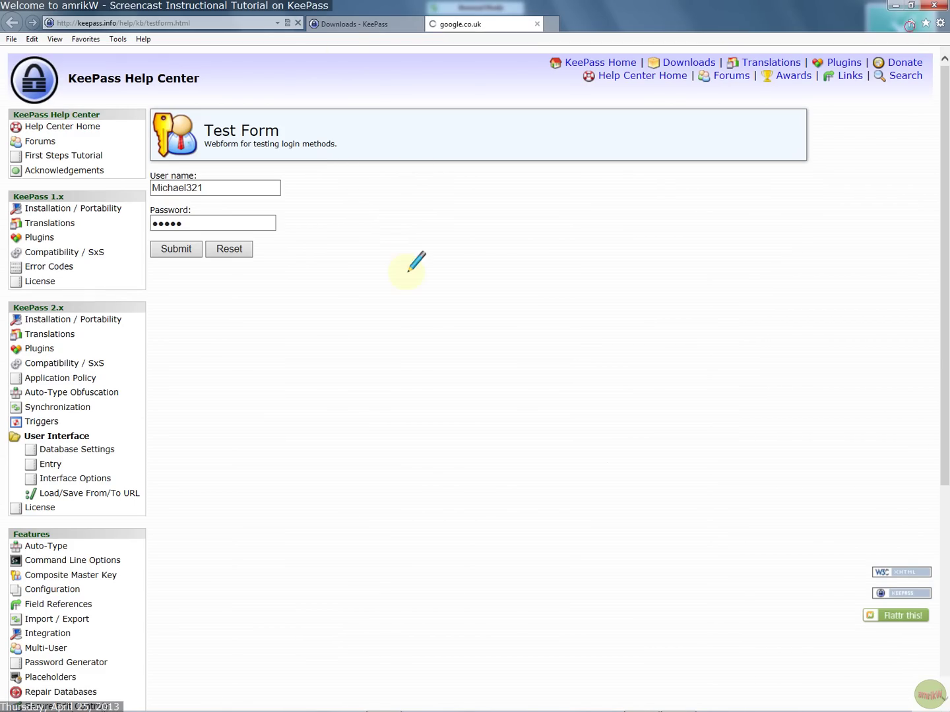
click(376, 283)
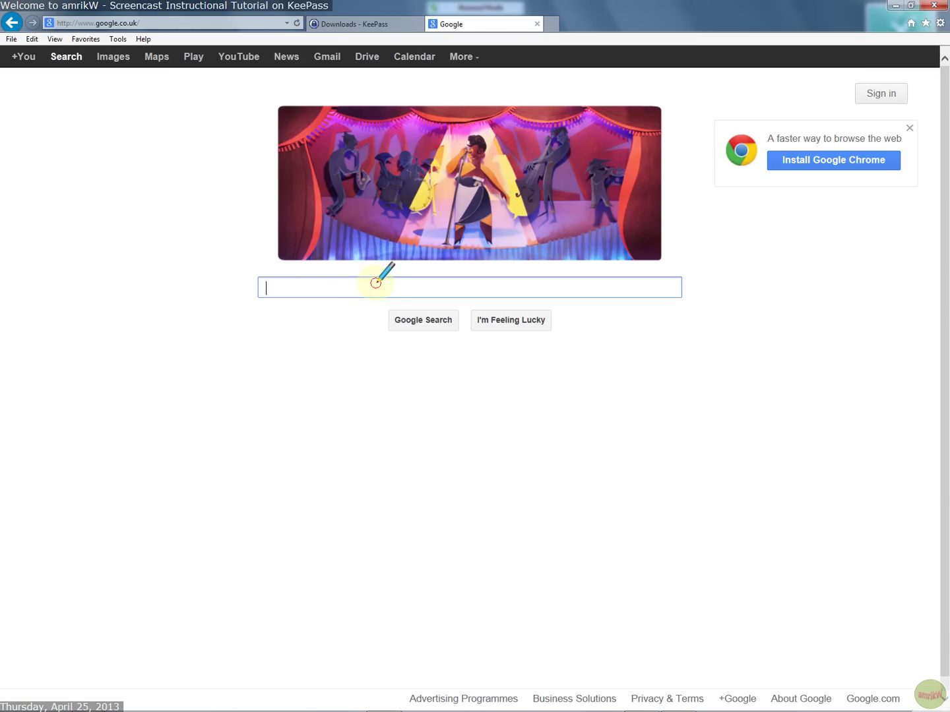
click(325, 56)
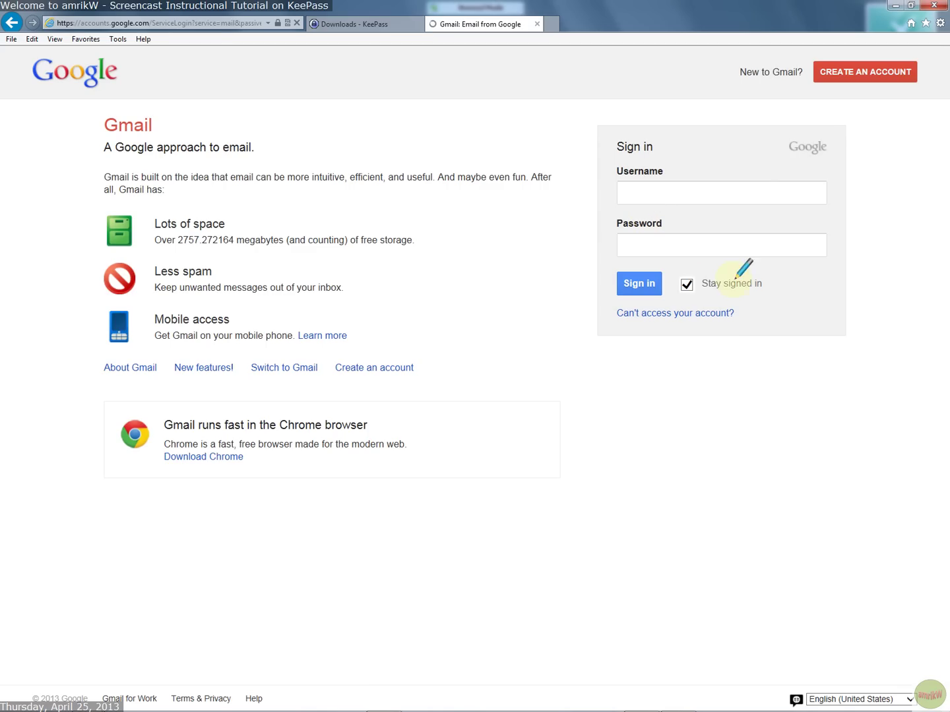
click(686, 283)
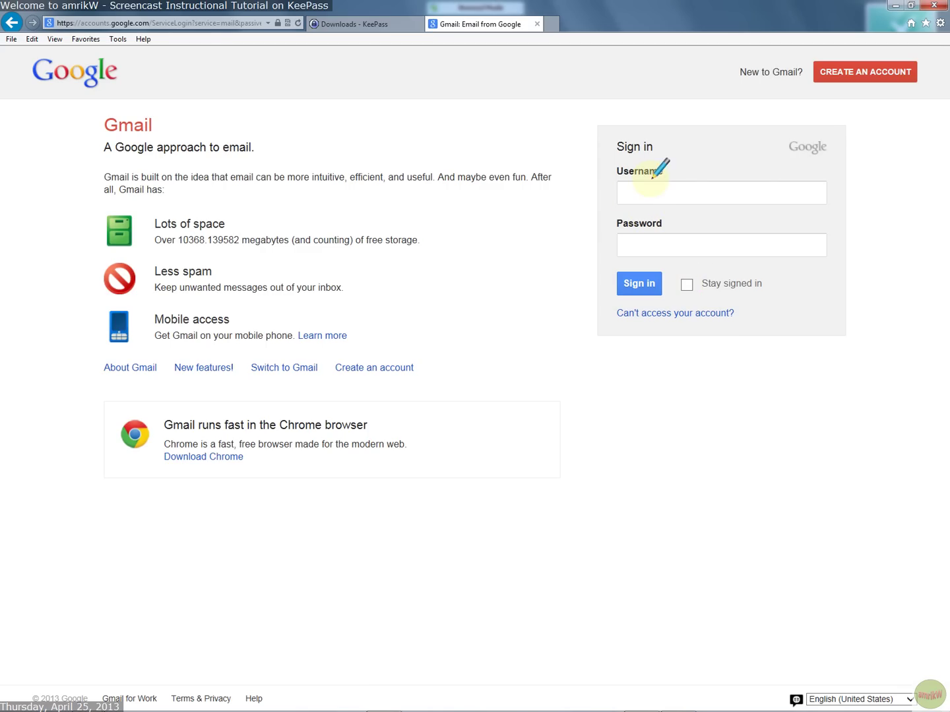
click(621, 191)
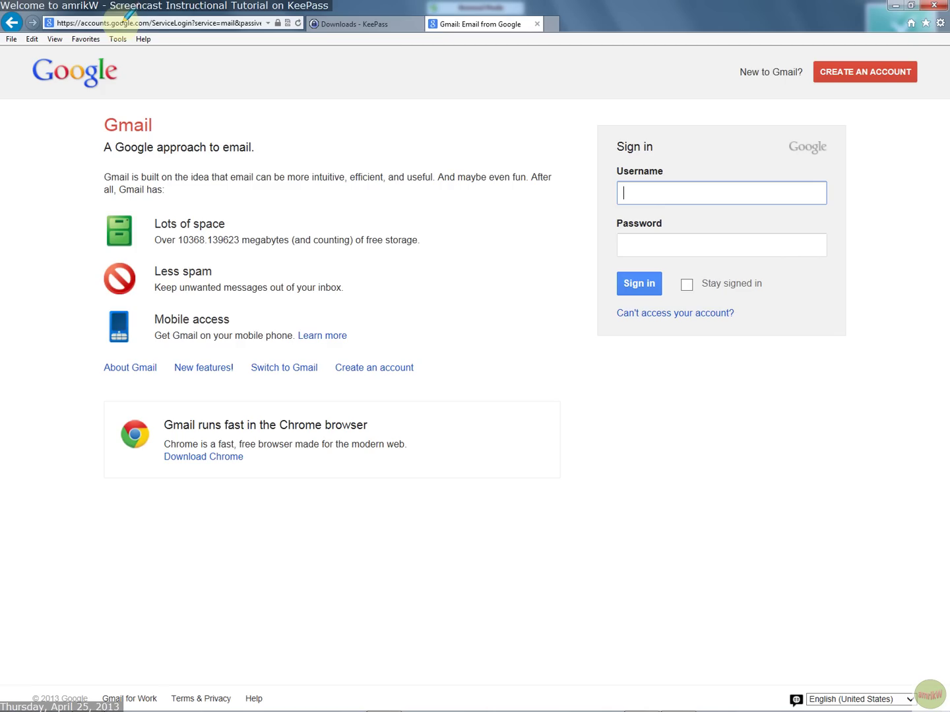
Copy the Gmail sign-in page address from the address bar.
click(157, 23)
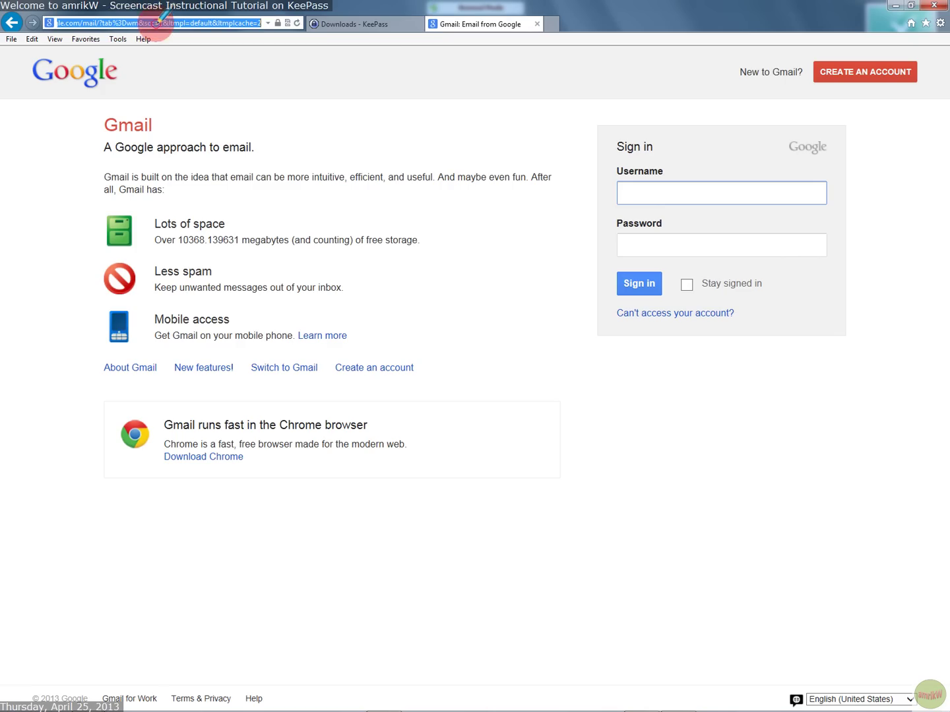
right_click(156, 23)
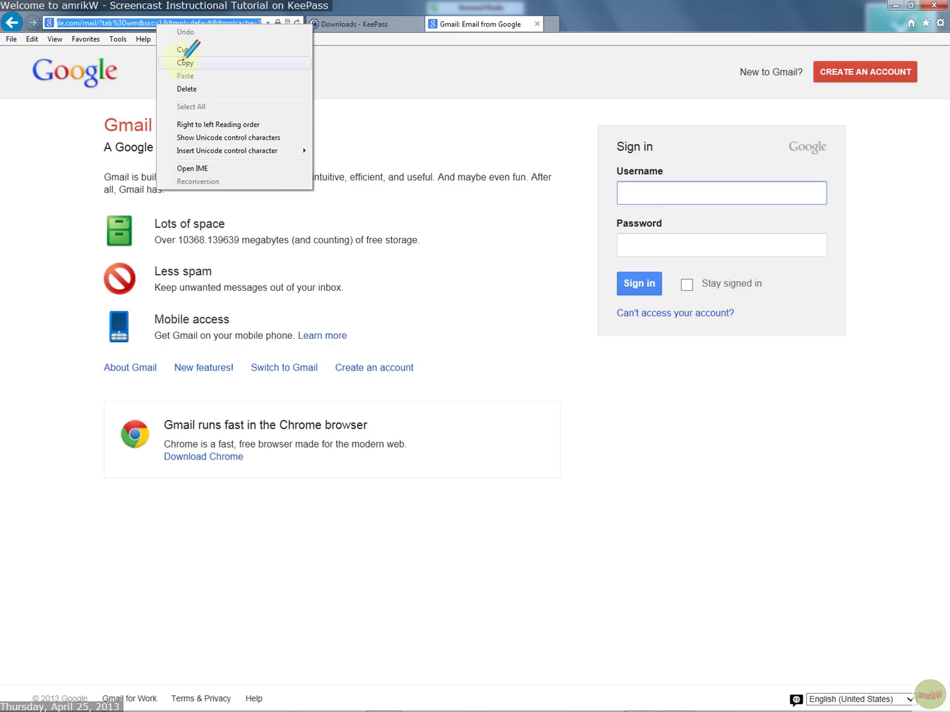
click(184, 59)
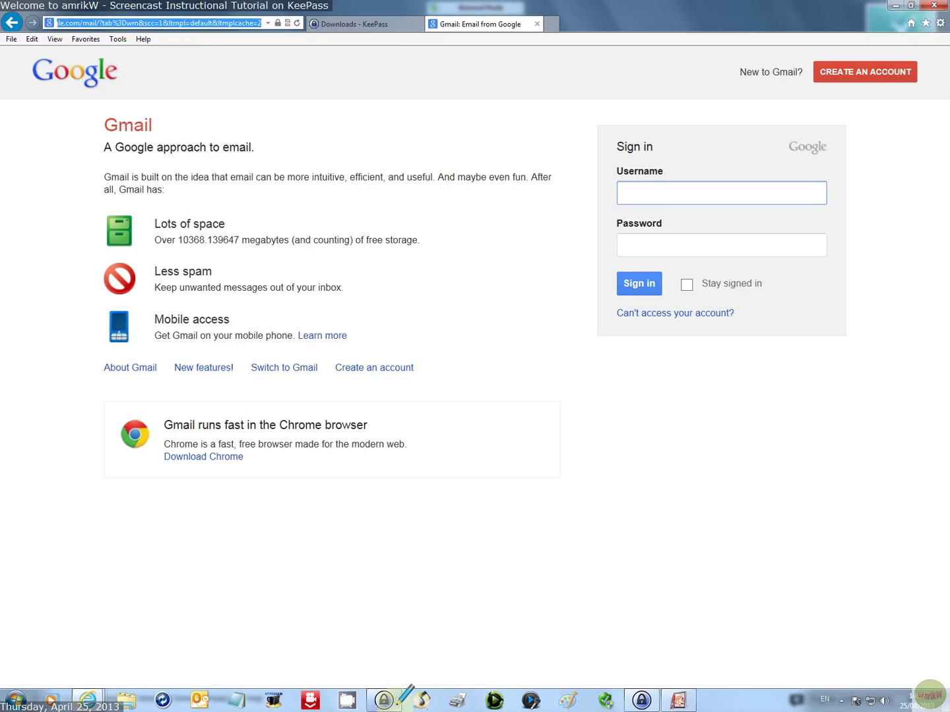
Paste the Gmail address into the entry's URL field and add the email entry.
click(392, 700)
click(536, 399)
right_click(538, 400)
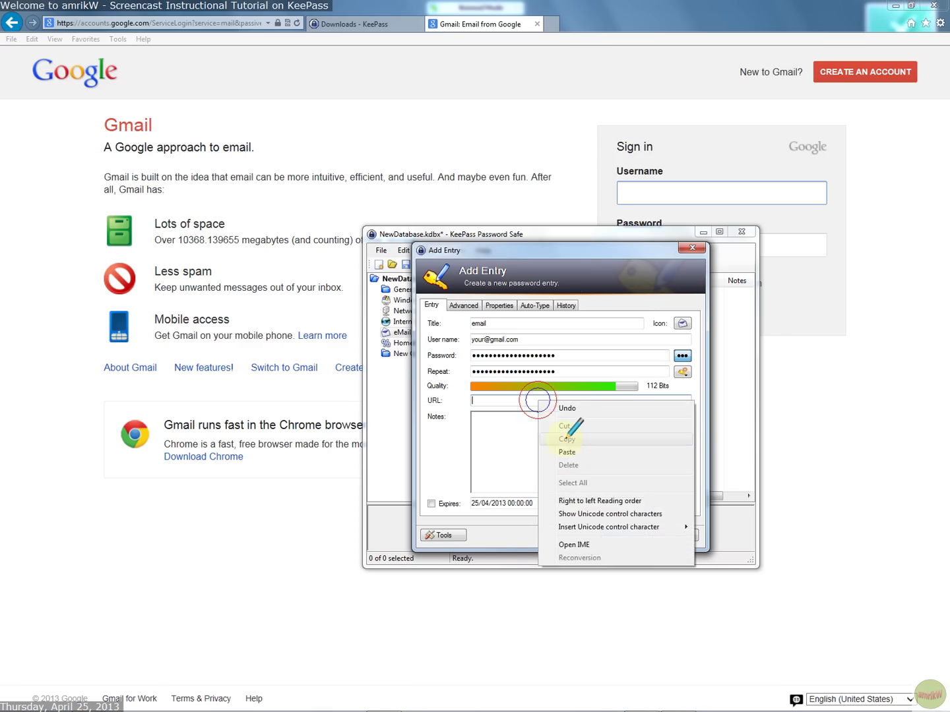
click(566, 451)
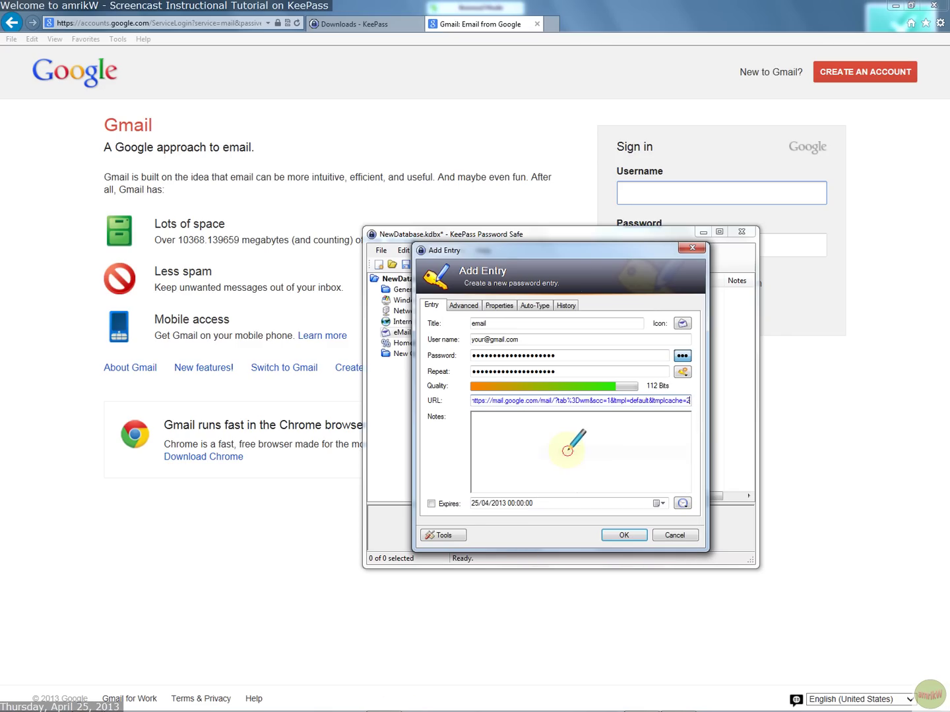
click(623, 534)
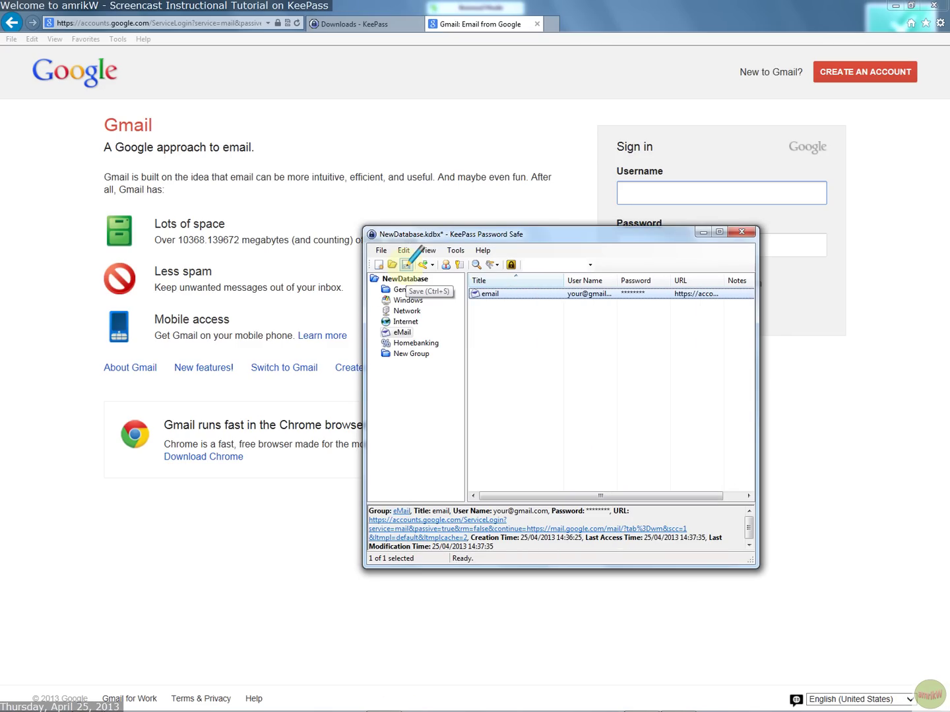
Save NewDatabase, move the KeePass window up-left and bring up the email entry's actions.
click(406, 265)
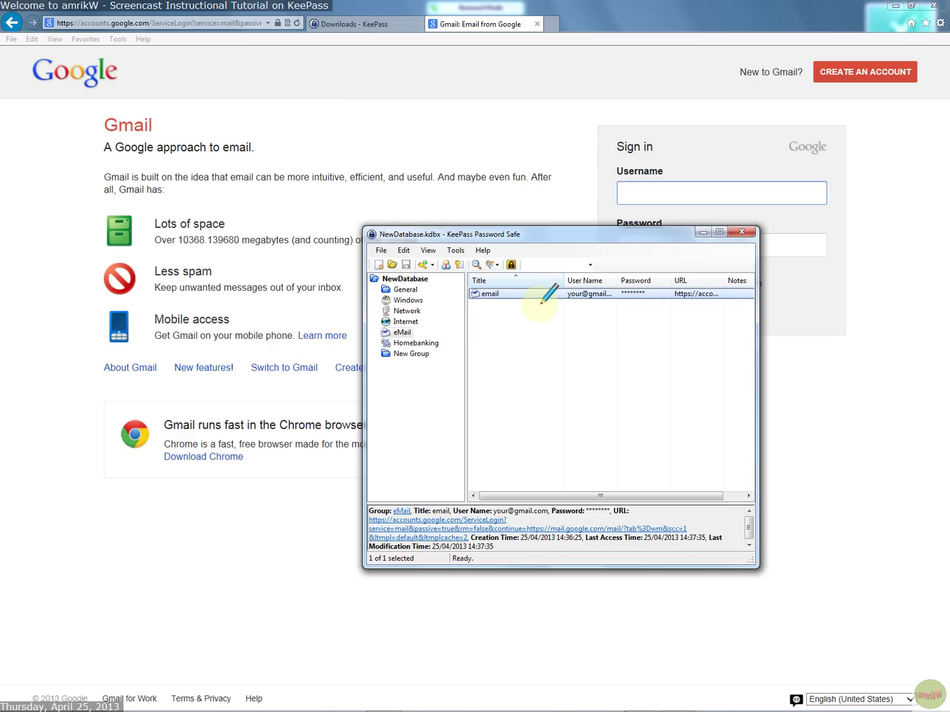
drag(578, 229, 403, 205)
right_click(378, 269)
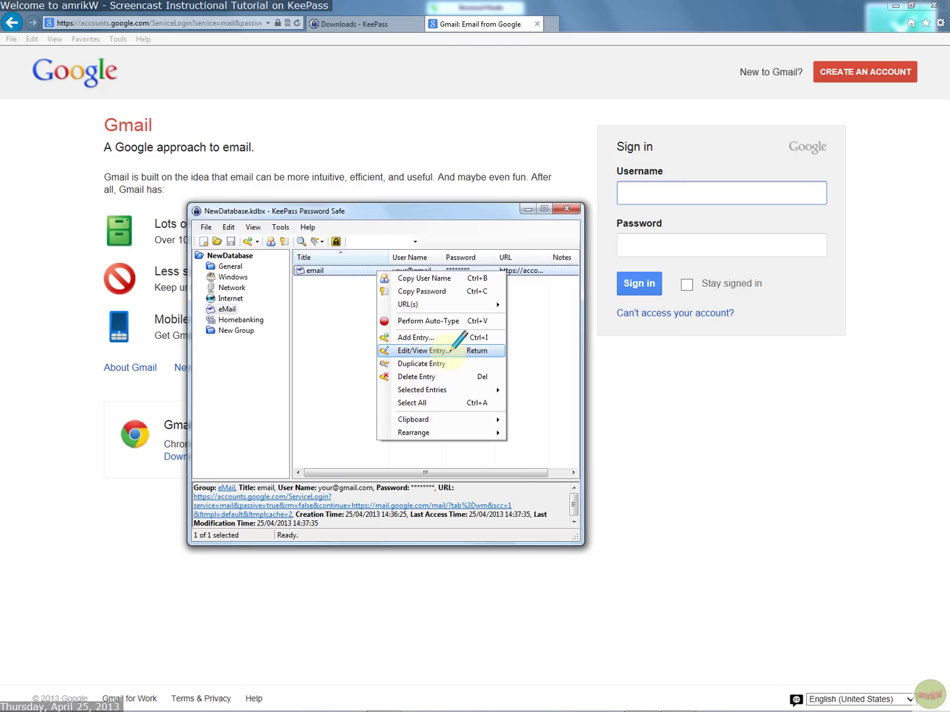
Open the email entry and browse its Advanced, Properties, Auto-Type and History tabs.
click(453, 350)
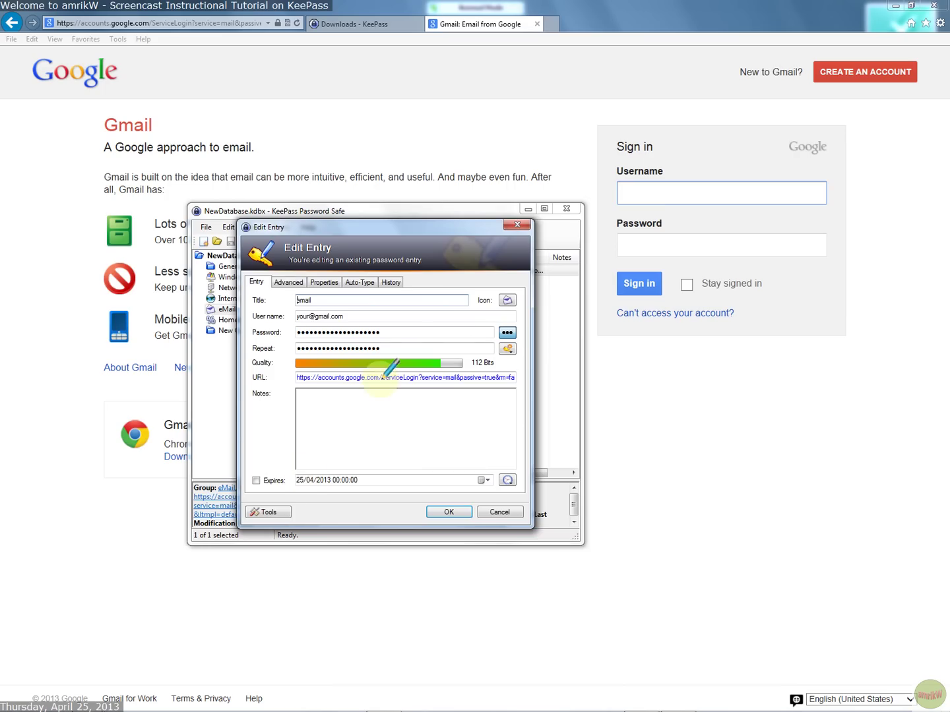
click(290, 281)
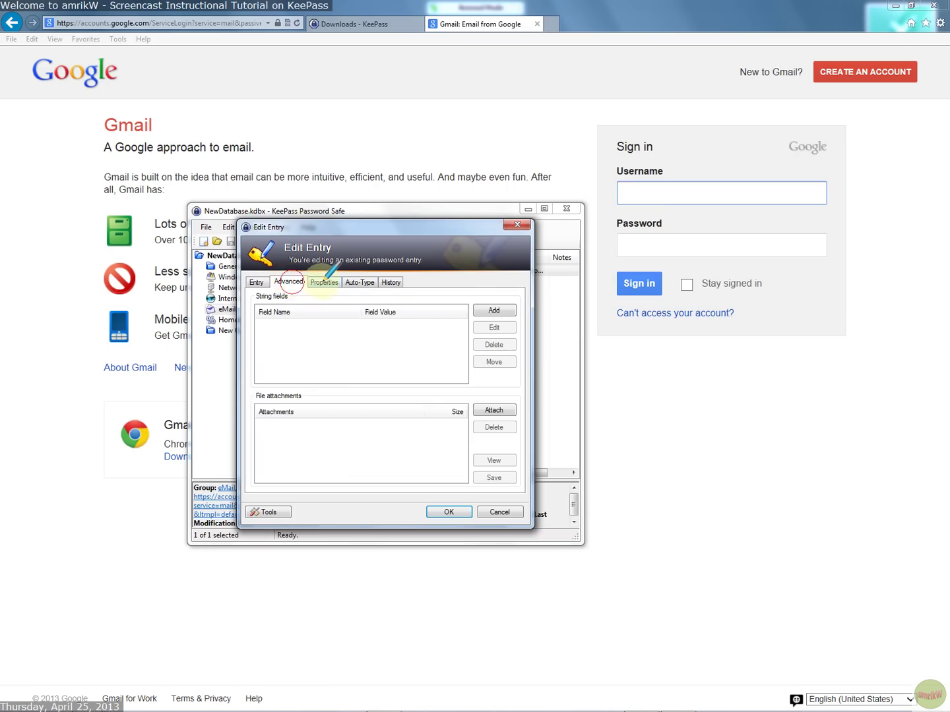
click(324, 282)
click(360, 281)
click(388, 281)
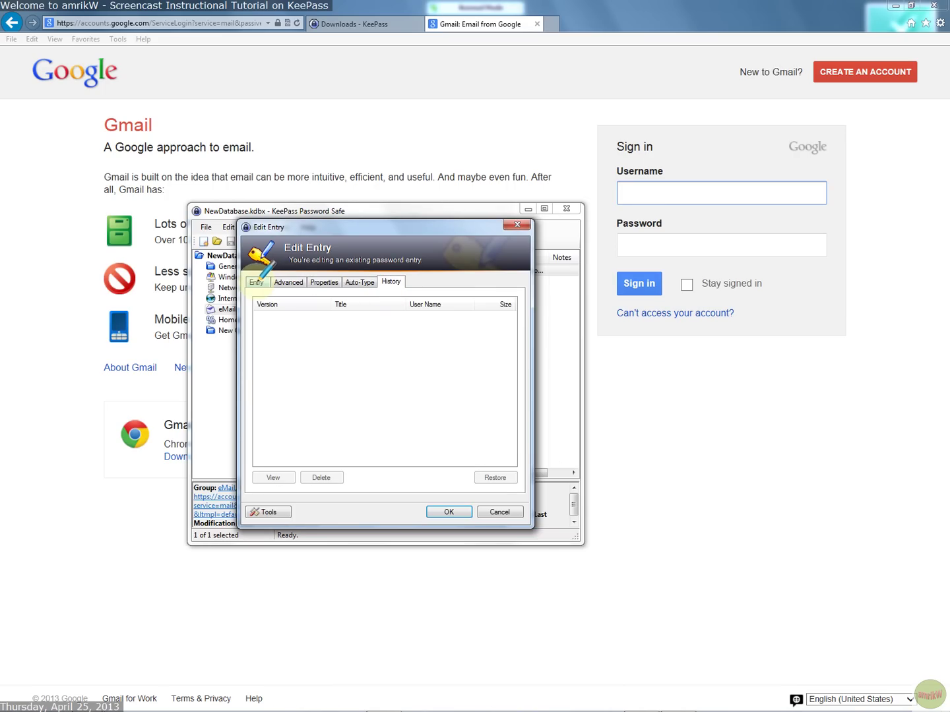
click(257, 281)
Recheck the empty history, then open the Password Generator from the Entry tab.
click(389, 282)
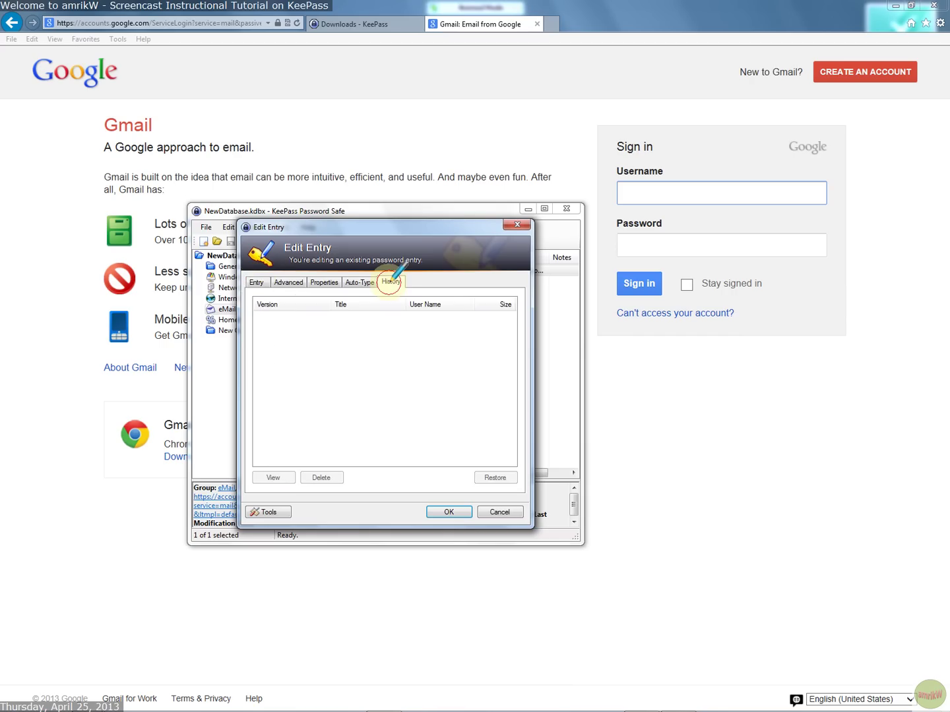
click(256, 282)
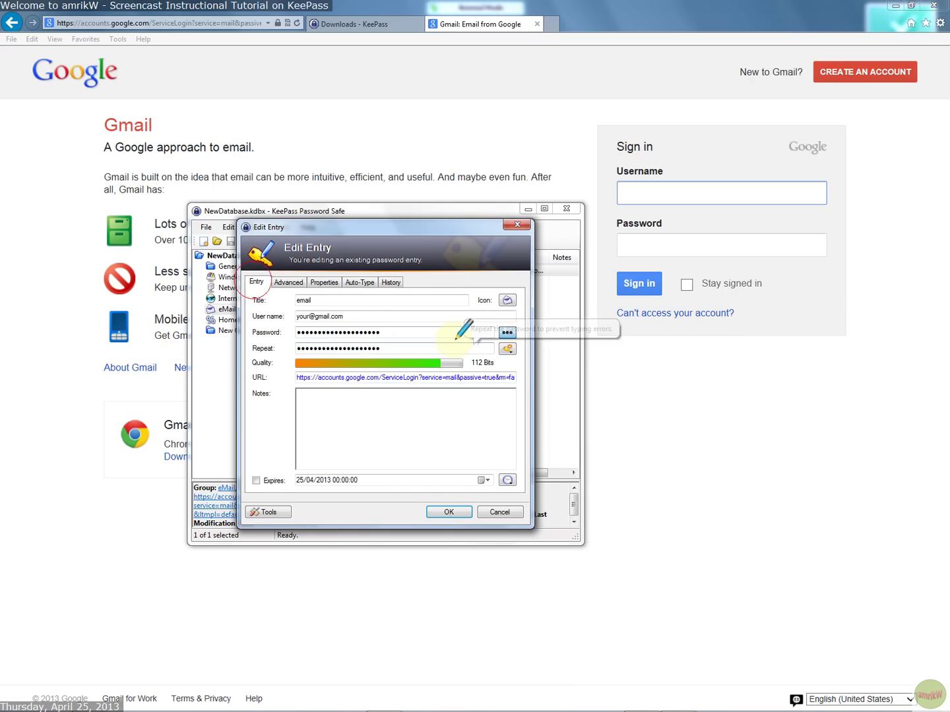
click(507, 345)
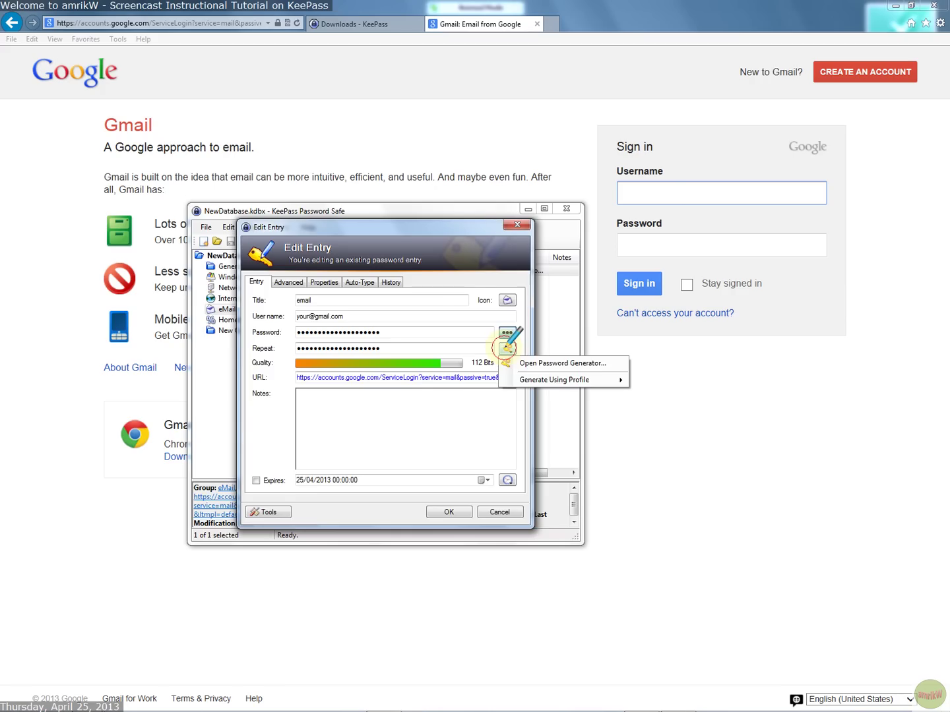
click(533, 362)
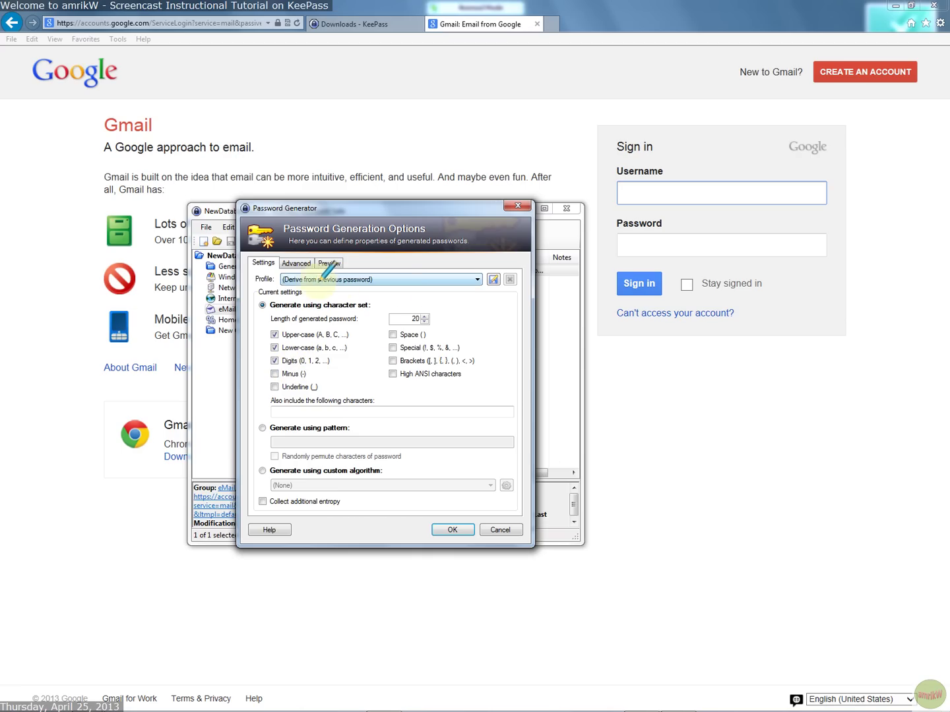
Look over the generator profile list and start, then cancel, saving a profile.
click(477, 278)
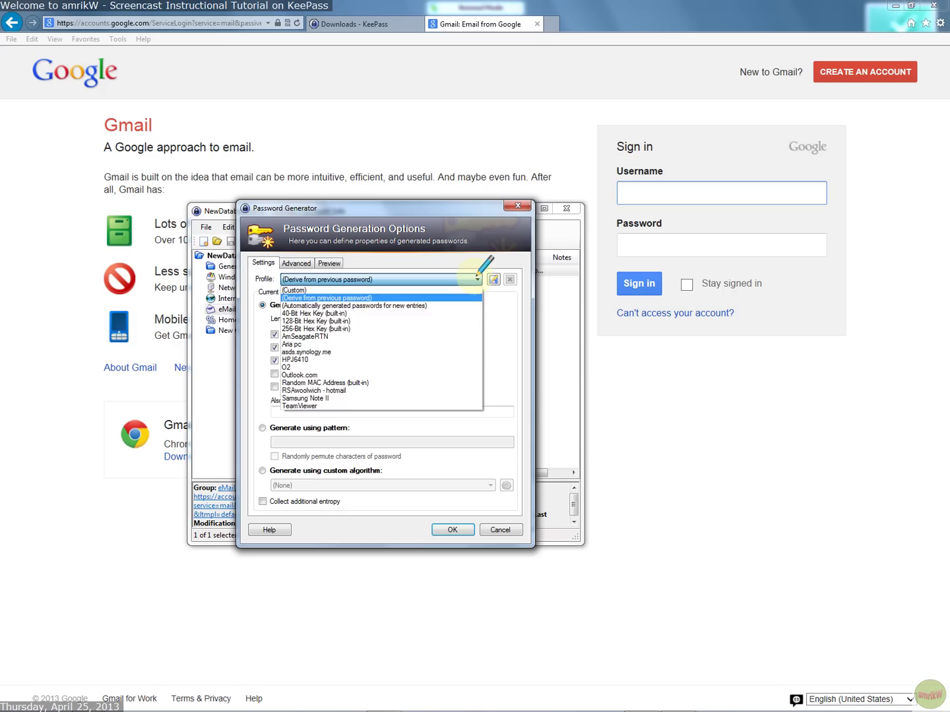
click(478, 278)
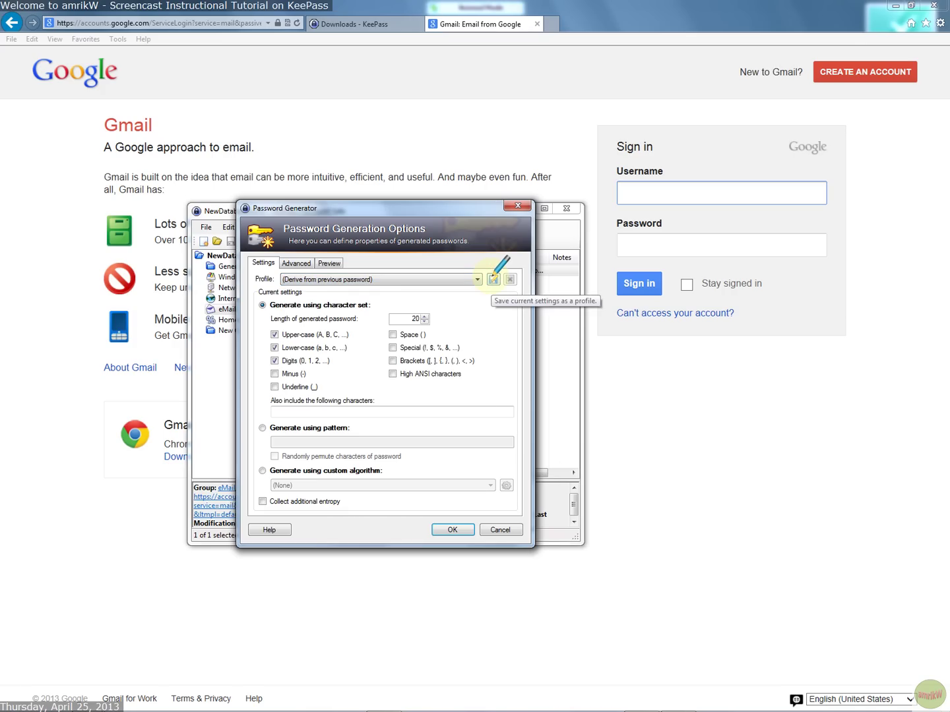
click(493, 278)
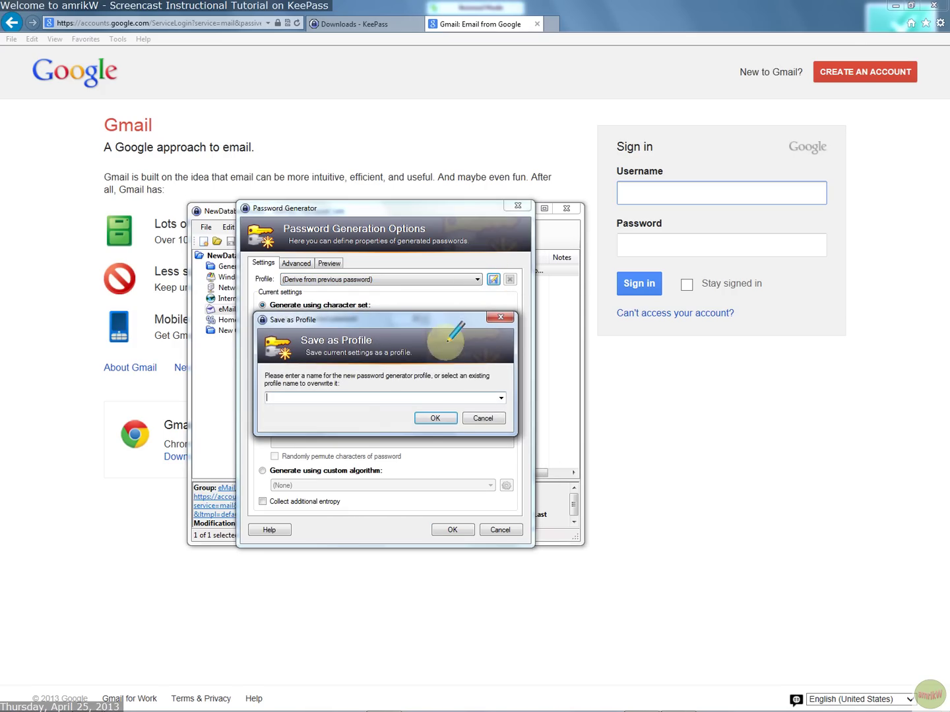
drag(443, 318, 649, 296)
click(688, 396)
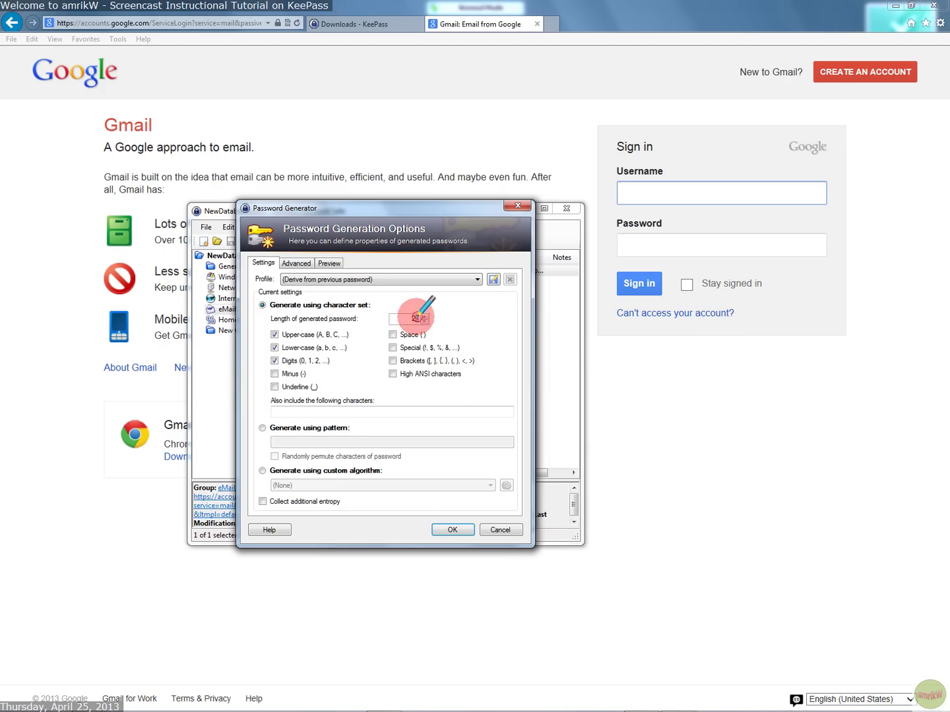
Set length 8 with Special characters, save as profile 'test email', and apply the password.
double_click(415, 318)
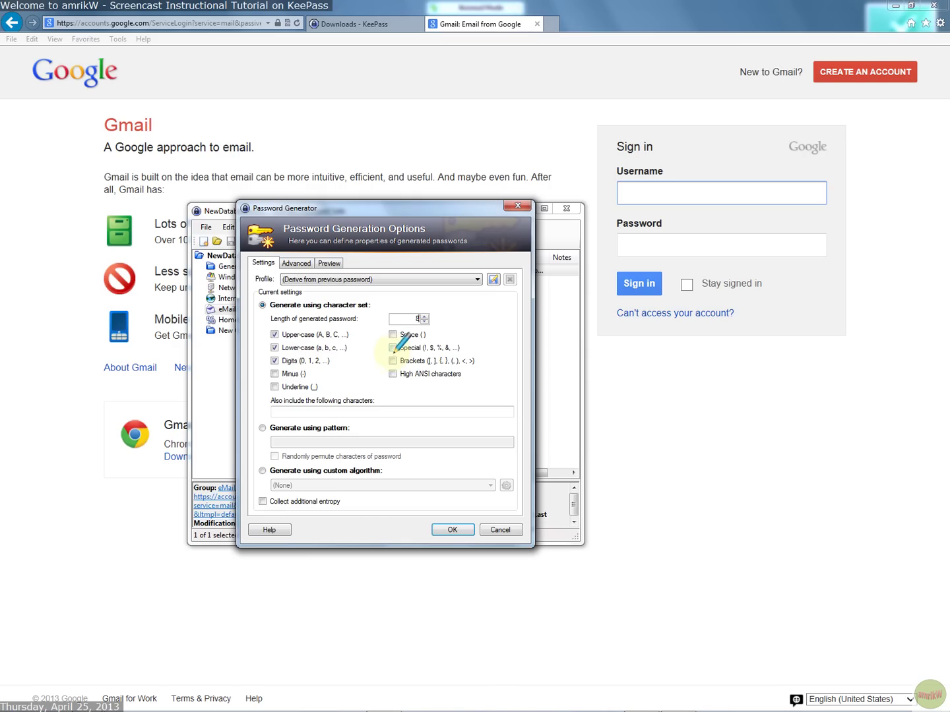
click(393, 347)
click(494, 279)
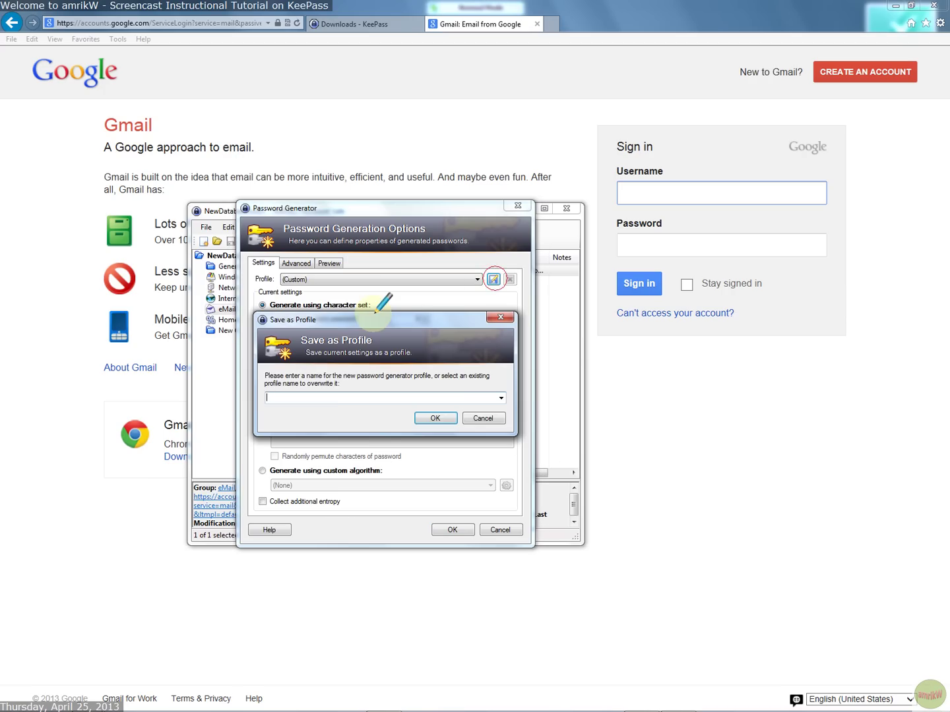
text(test email)
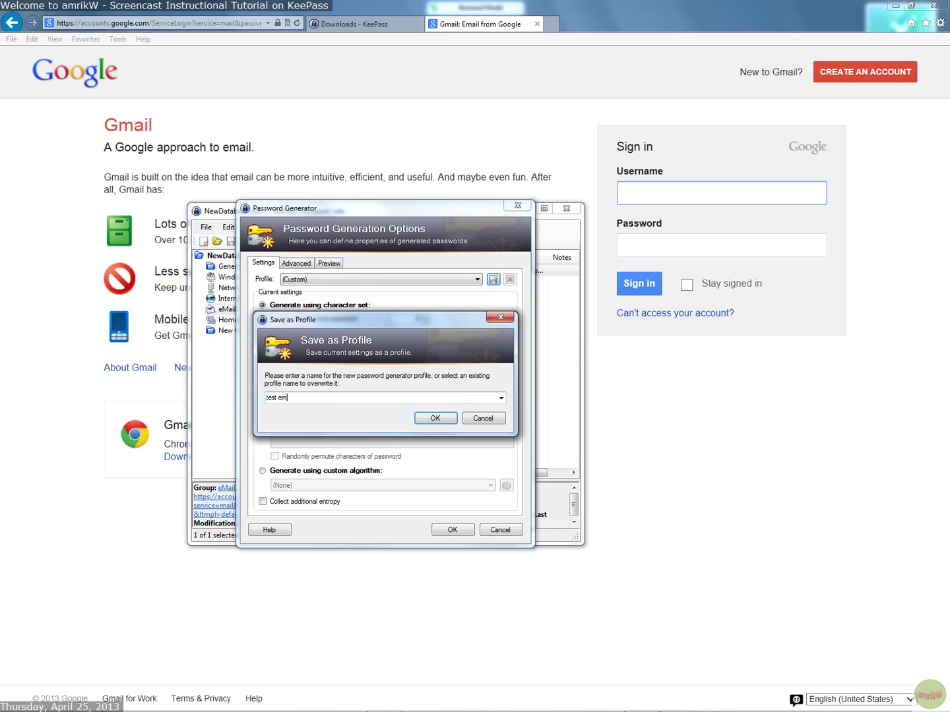
click(435, 418)
click(445, 528)
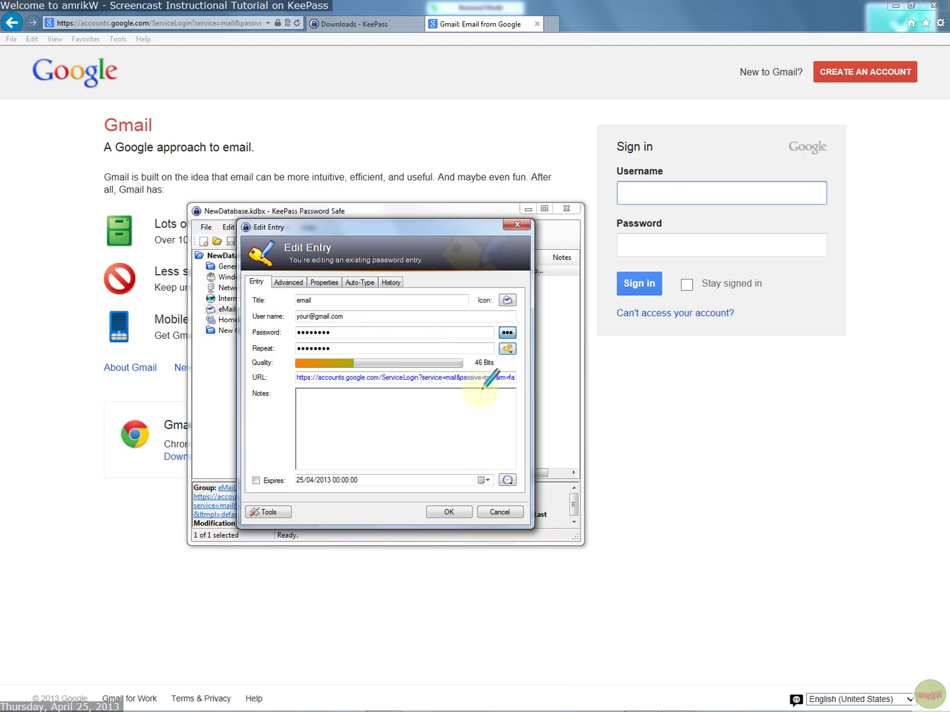
Give the email entry a password derived from the previous one and confirm it.
click(505, 347)
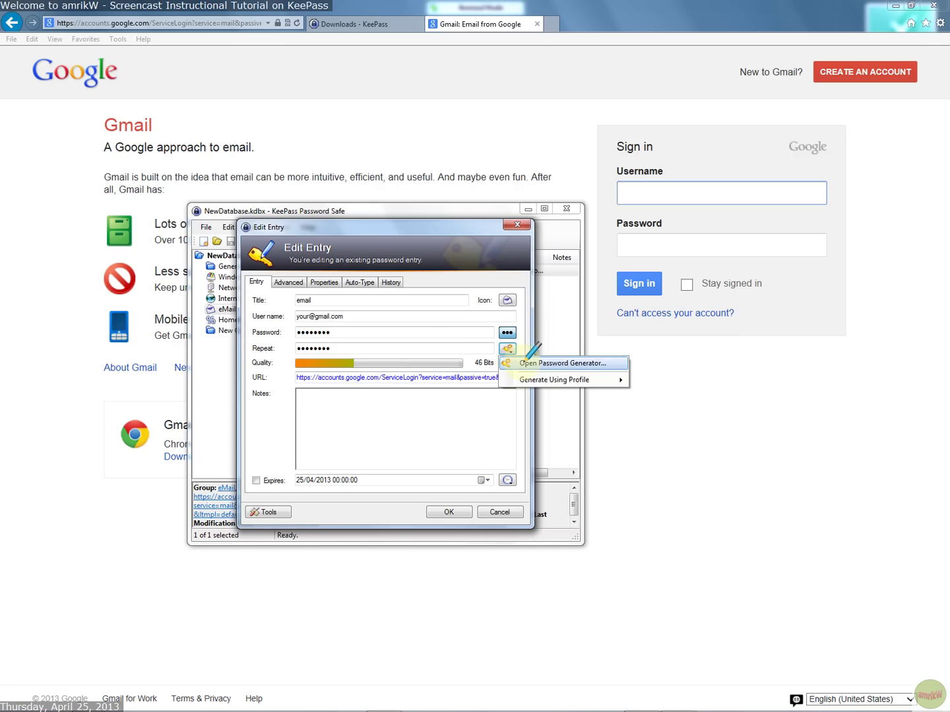
mouse_move(525, 375)
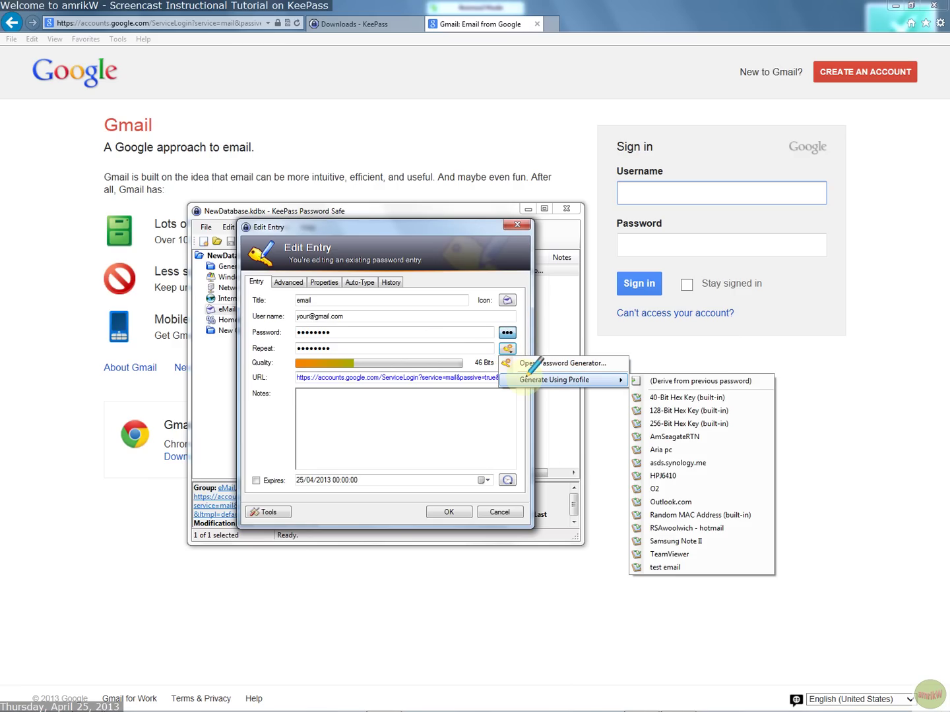
click(680, 381)
click(506, 332)
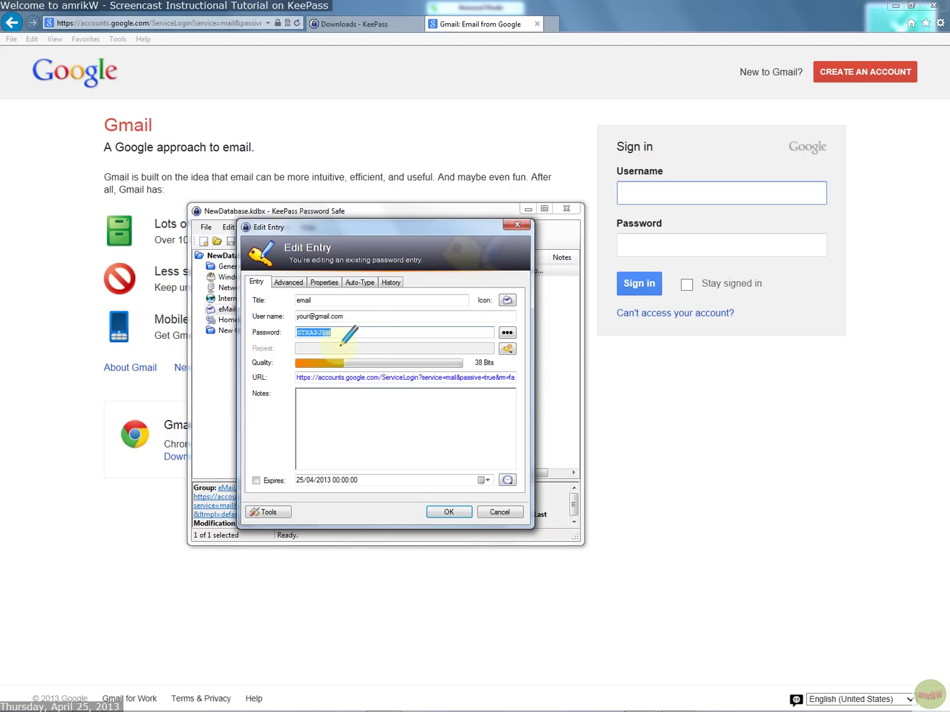
click(448, 512)
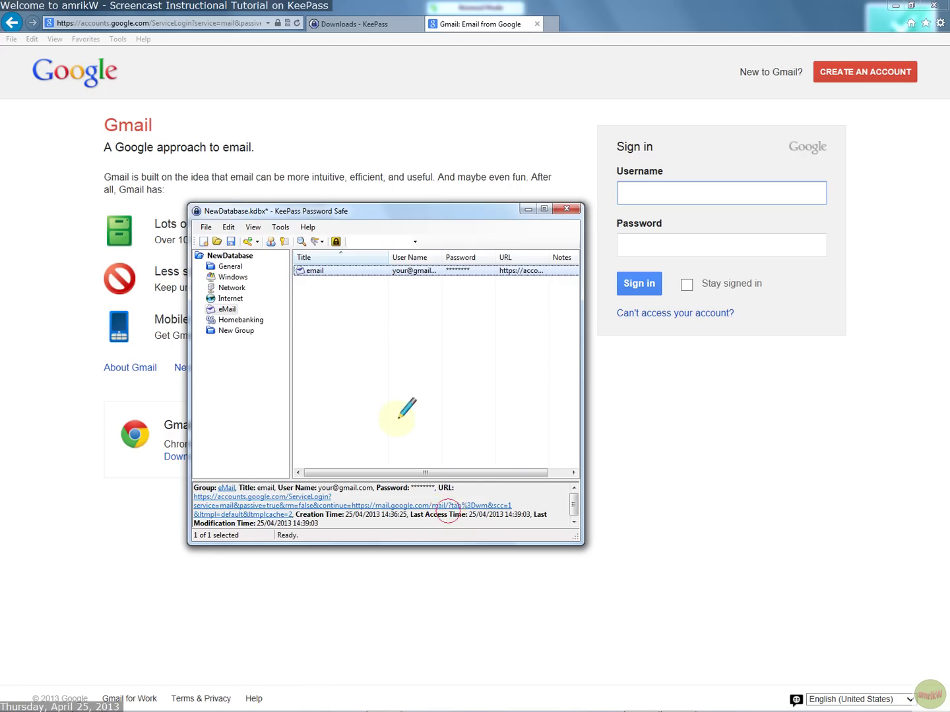
Save the database and reopen the email entry with its password revealed.
click(231, 238)
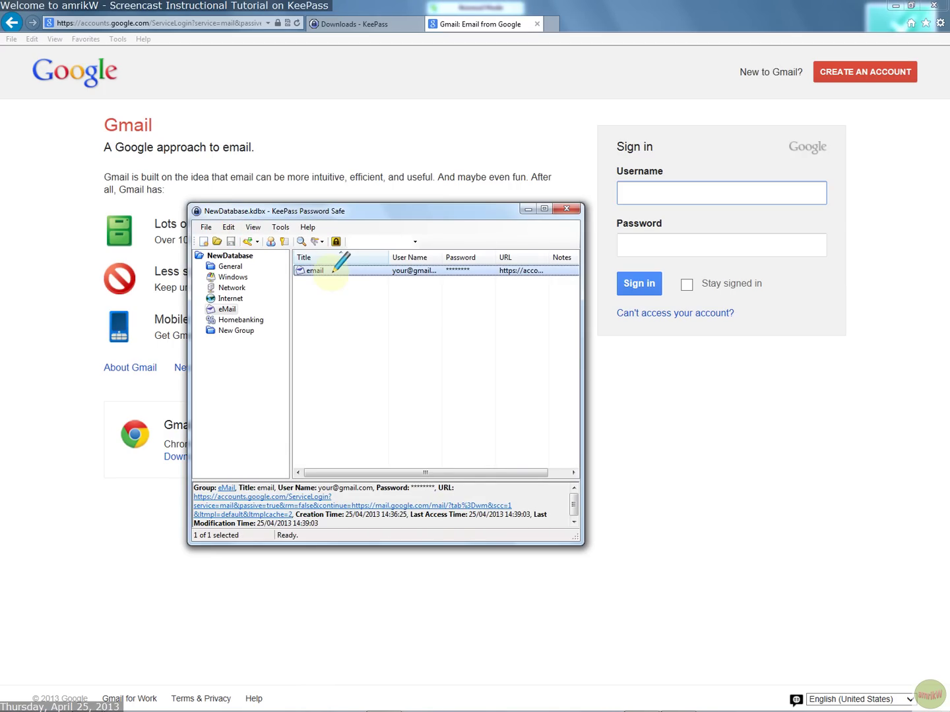
right_click(332, 273)
click(363, 352)
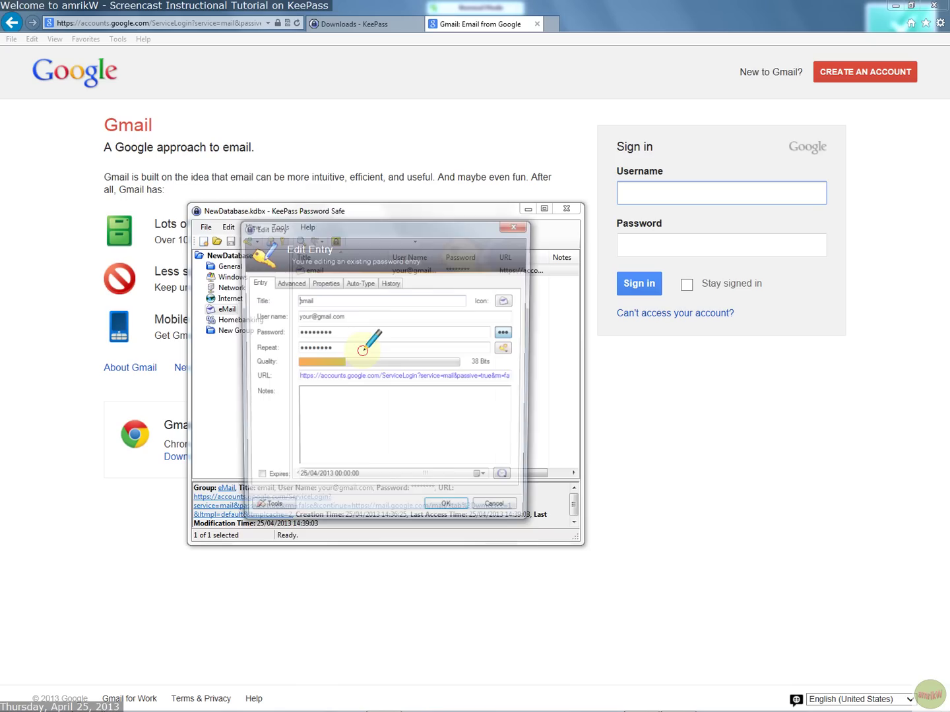
click(507, 332)
Hide the password and view an earlier saved version from the History tab.
click(507, 332)
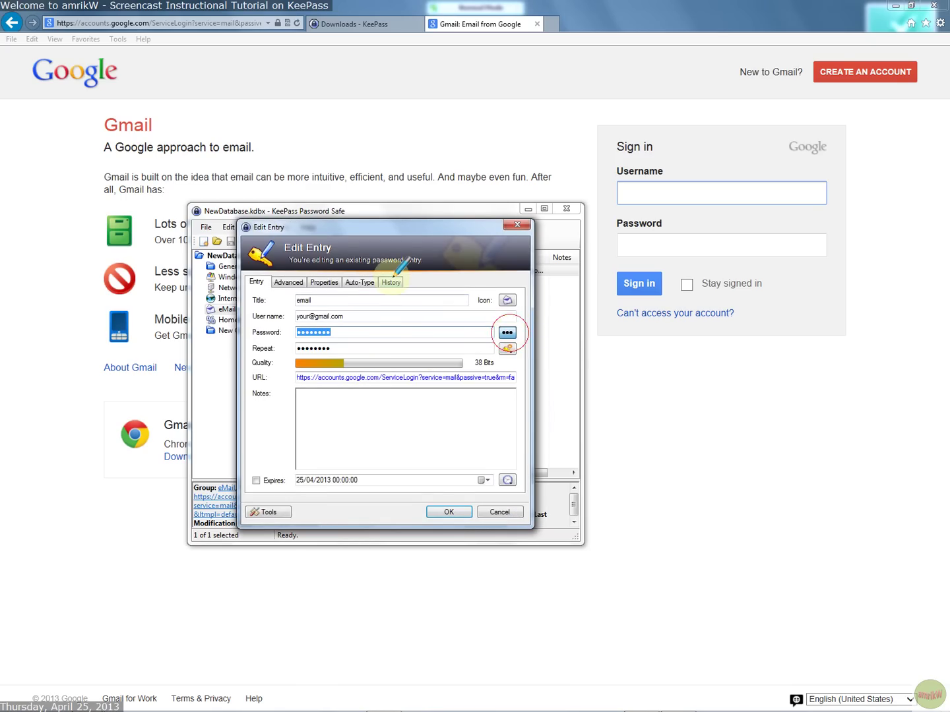
click(391, 282)
click(320, 316)
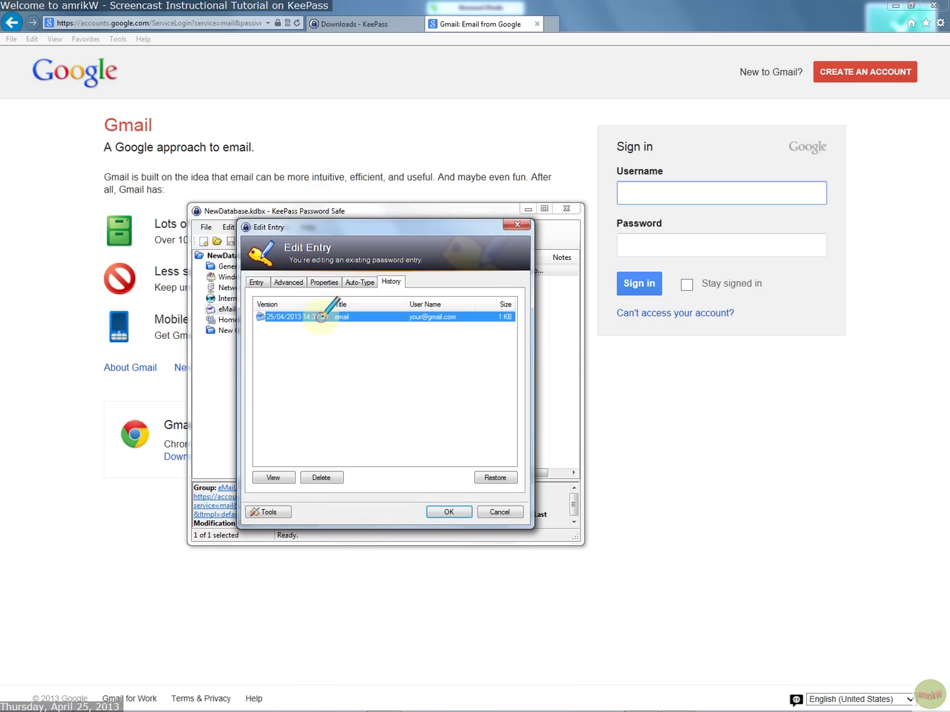
click(280, 475)
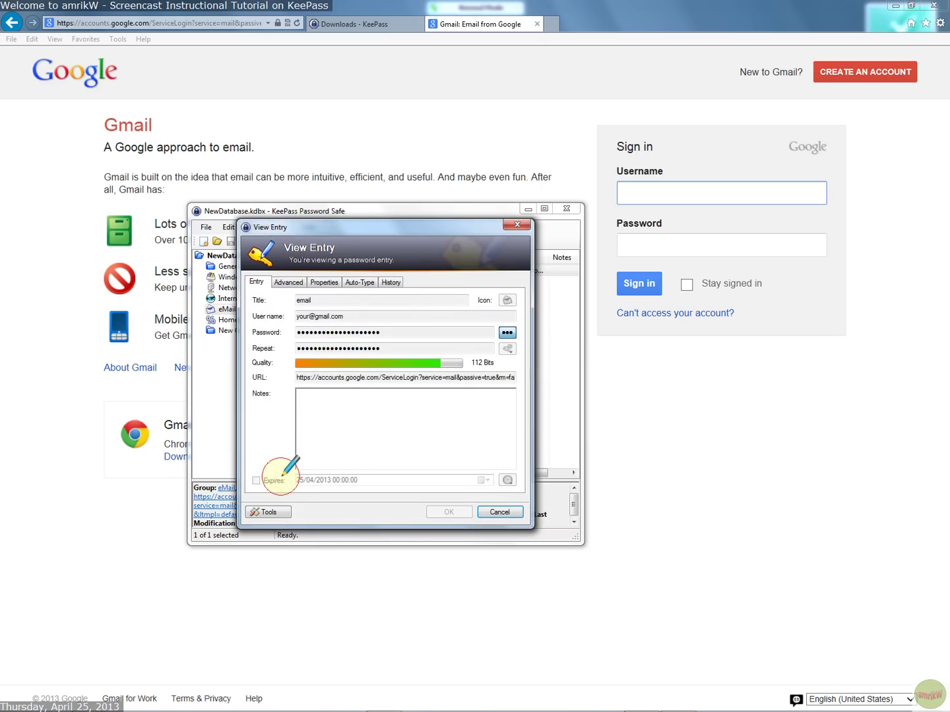
Inspect the old version's password and history, then restore the 25/04/2013 14:37:35 version.
click(506, 332)
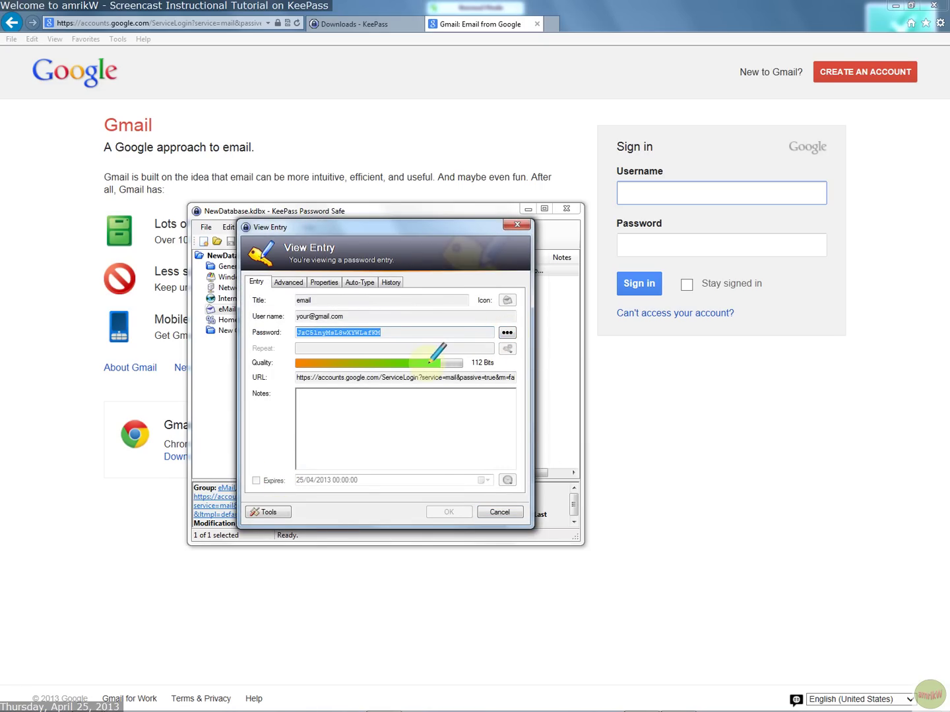
click(507, 333)
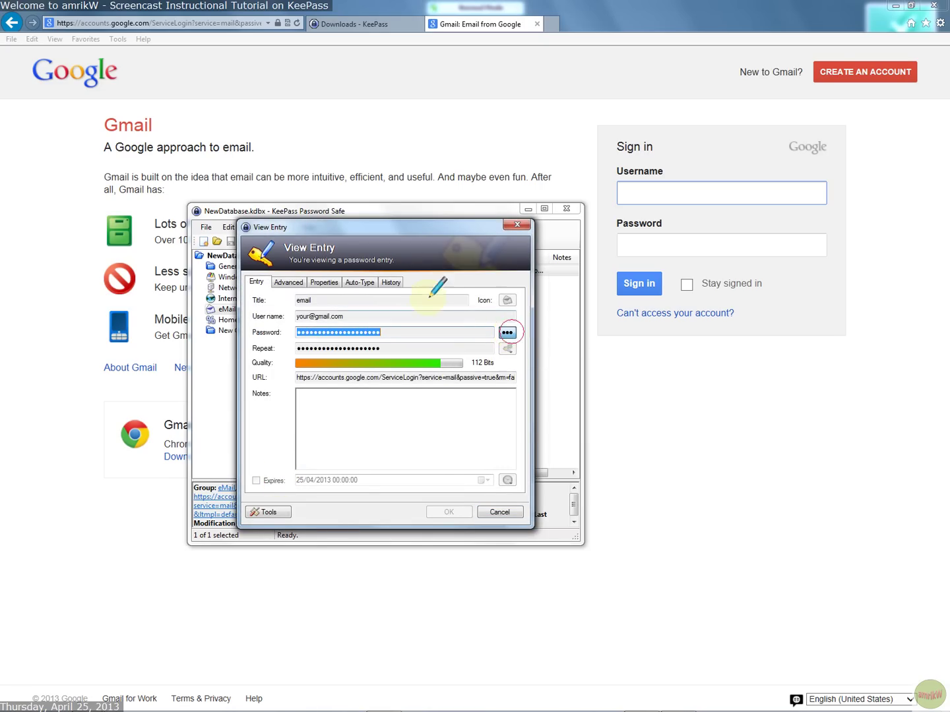
click(389, 281)
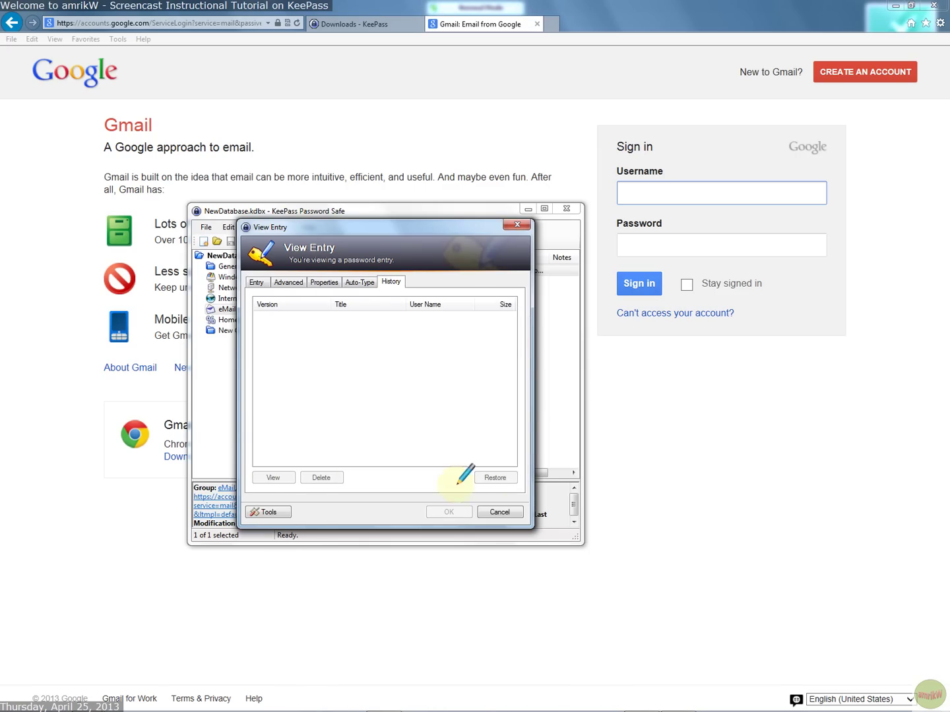
click(500, 511)
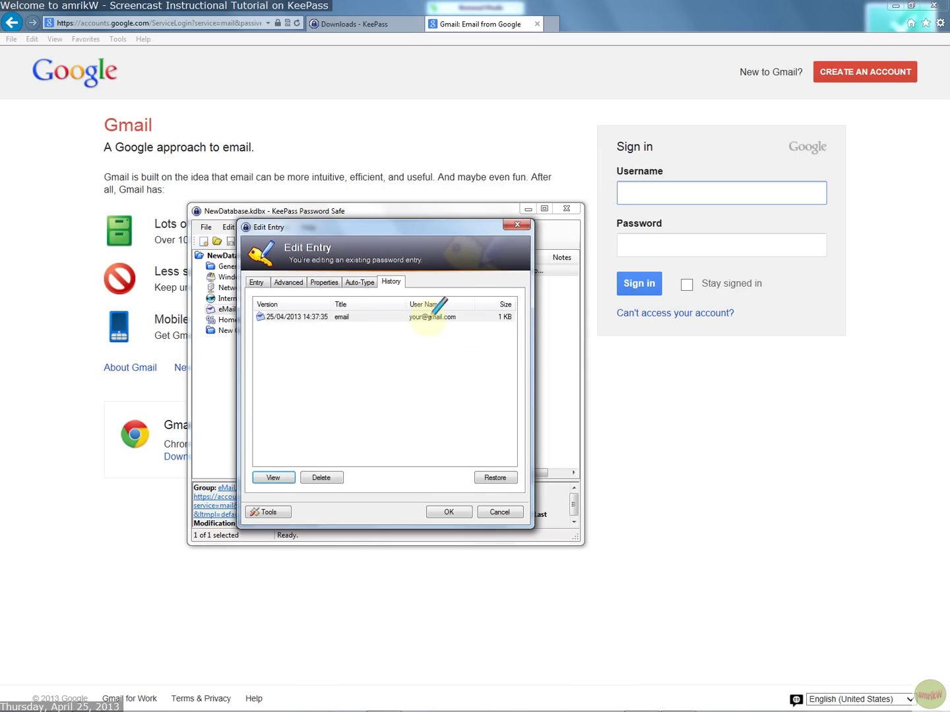
click(430, 316)
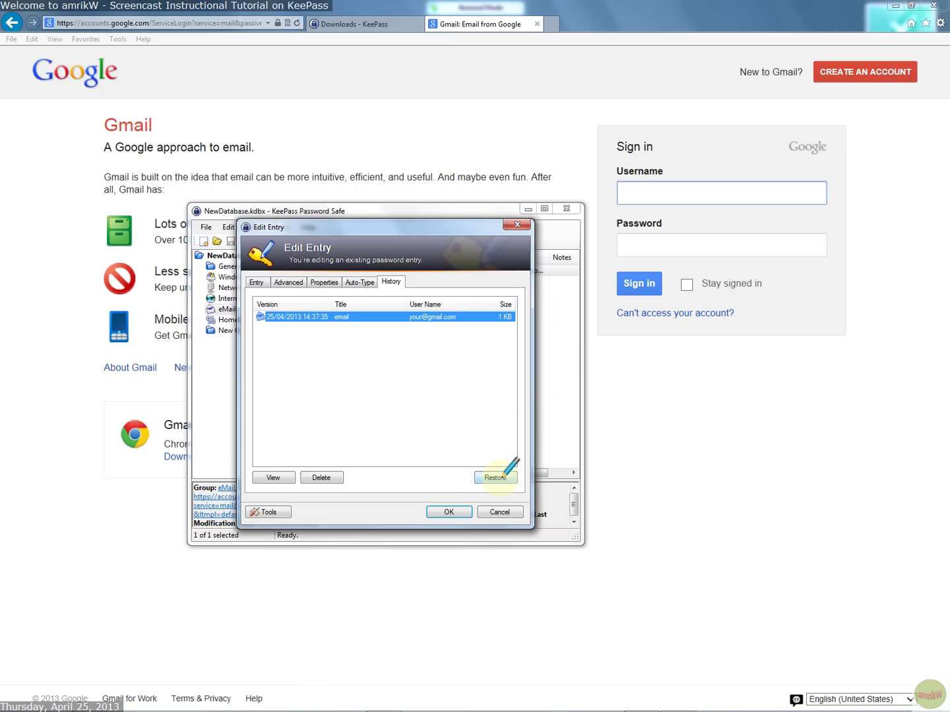
click(495, 476)
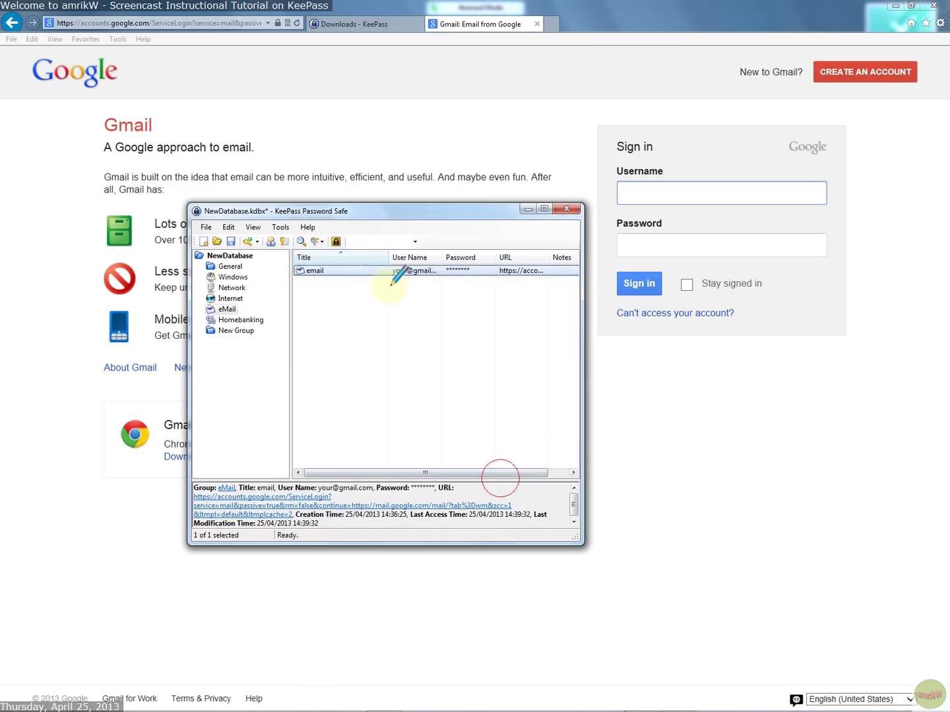
right_click(350, 269)
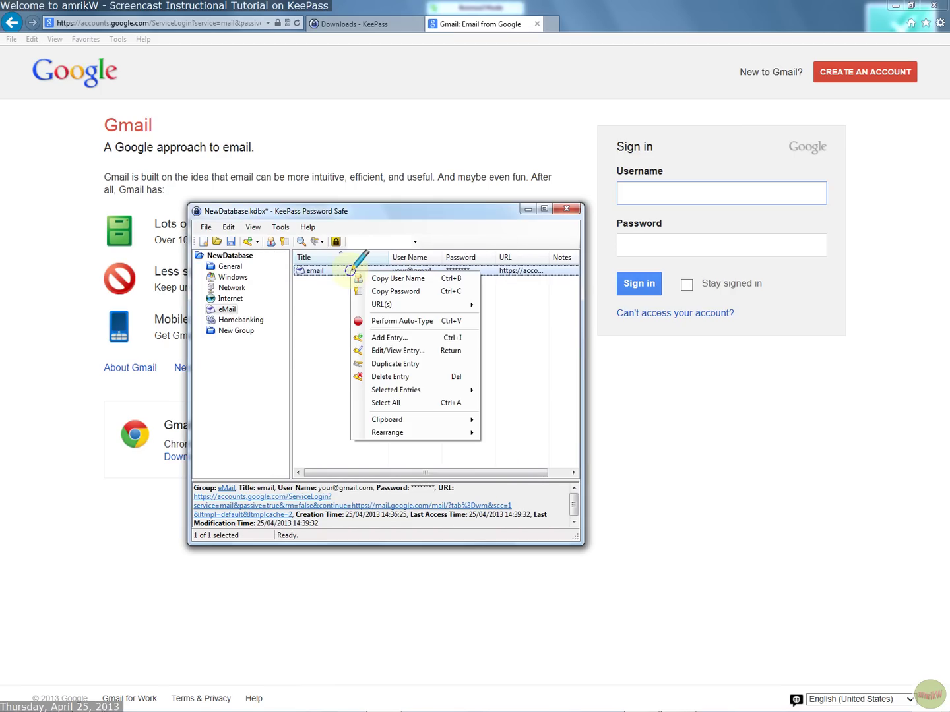
click(380, 349)
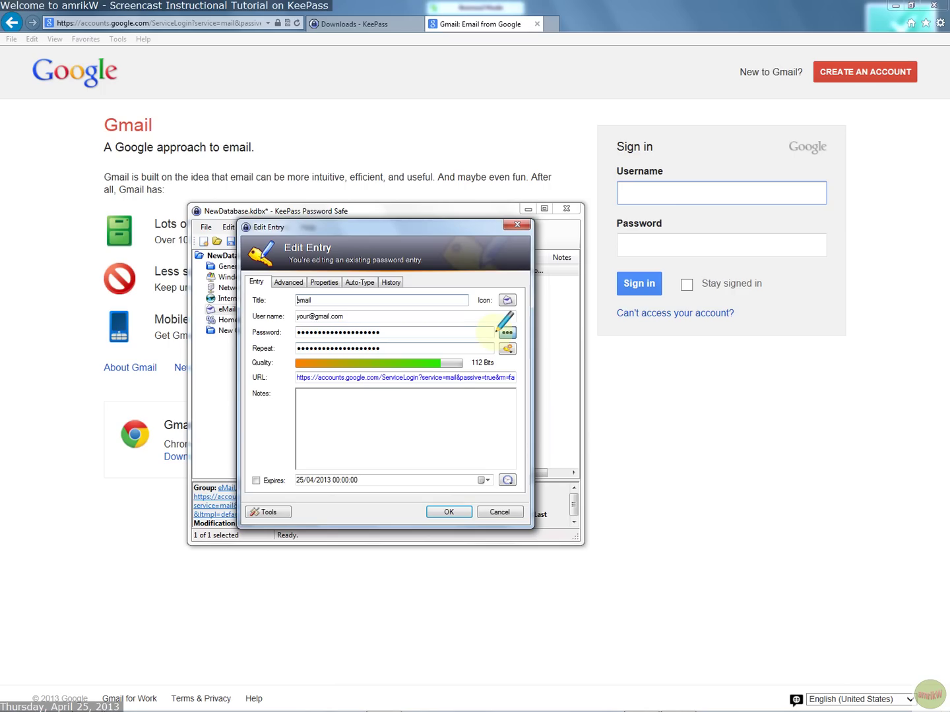
click(499, 512)
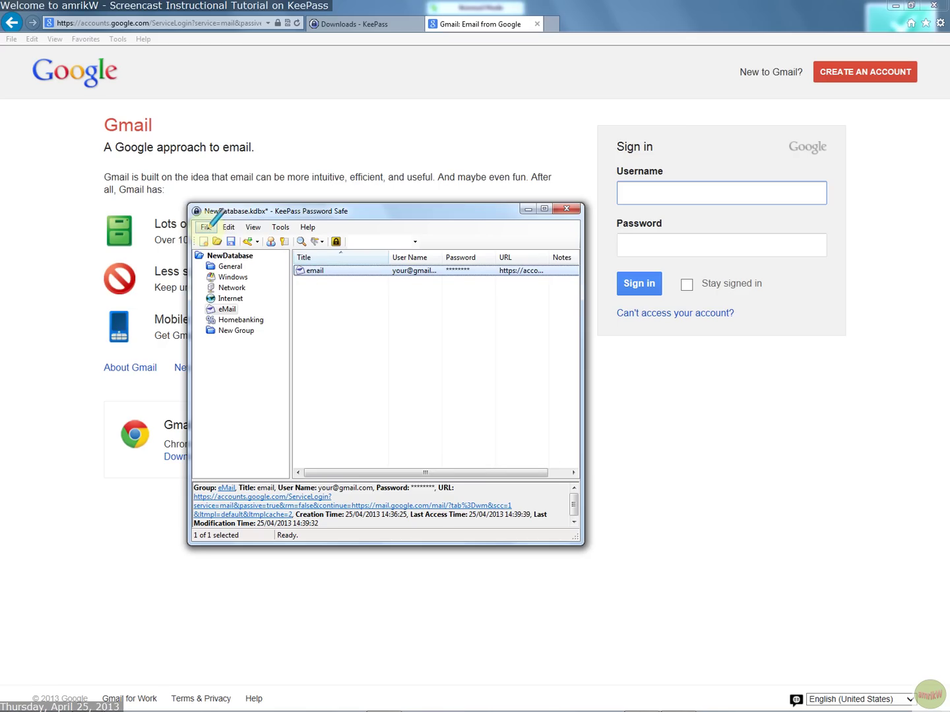
Cancel closing NewDatabase at the save prompt, then view the empty Internet group.
click(206, 227)
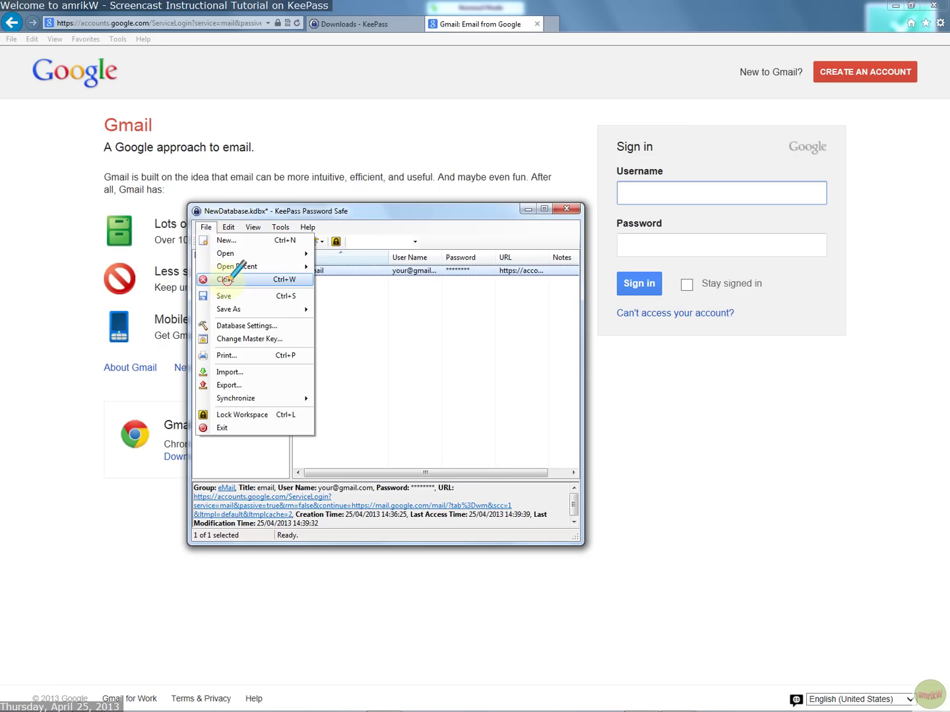
click(226, 280)
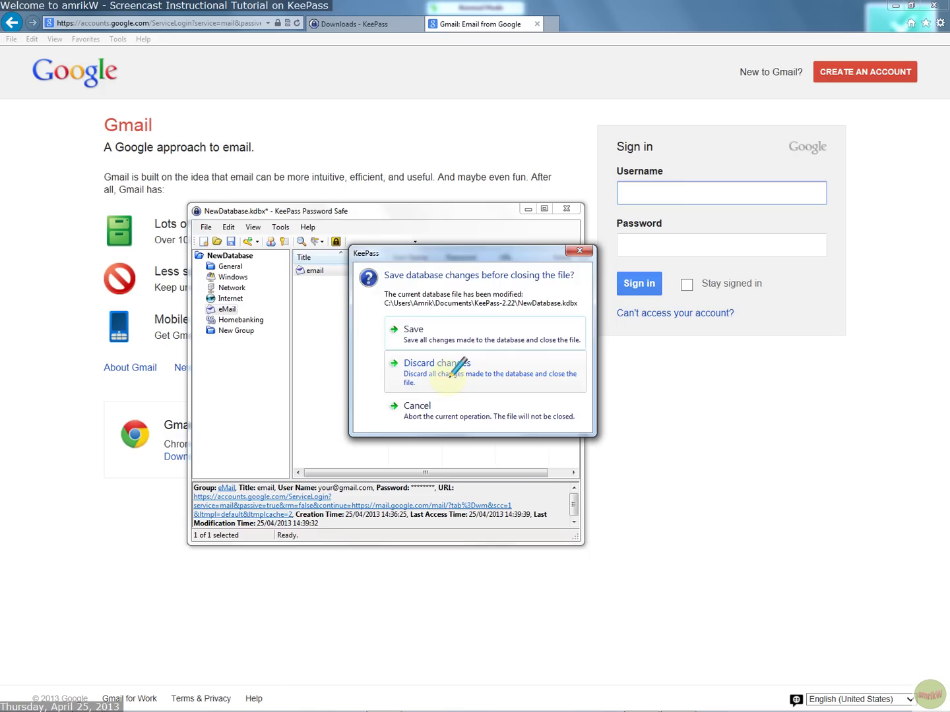
click(428, 404)
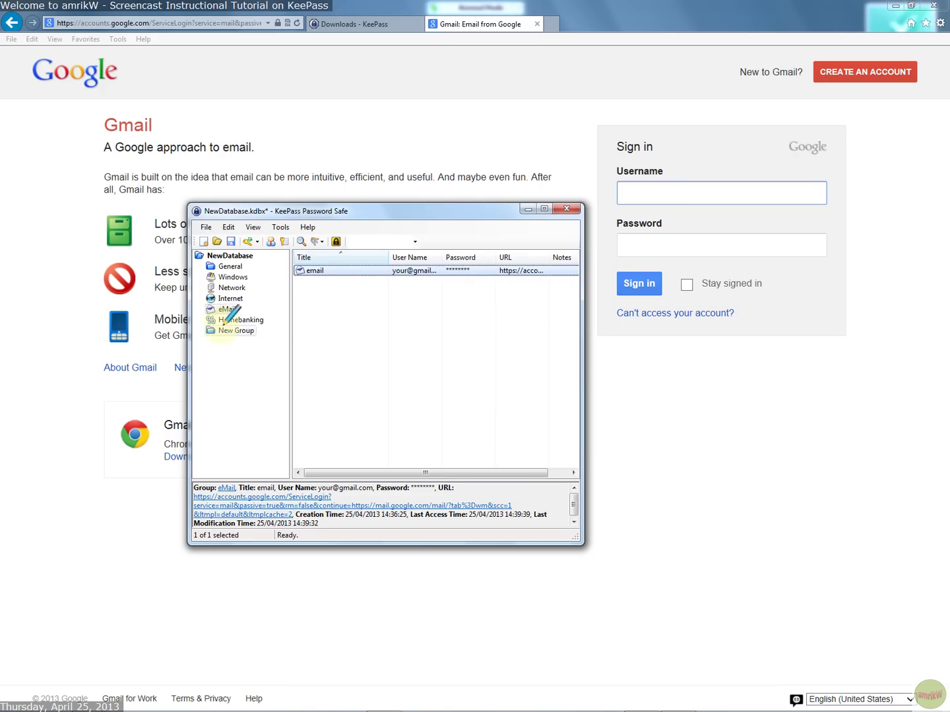
click(229, 298)
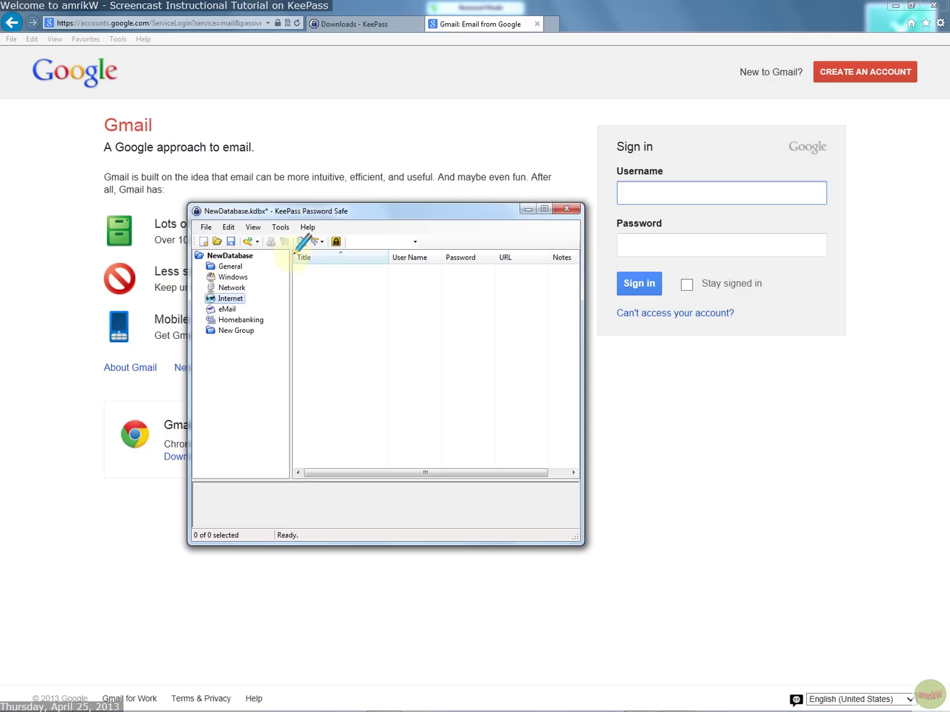
Start a new entry, step through User name and URL, then cancel it.
click(246, 241)
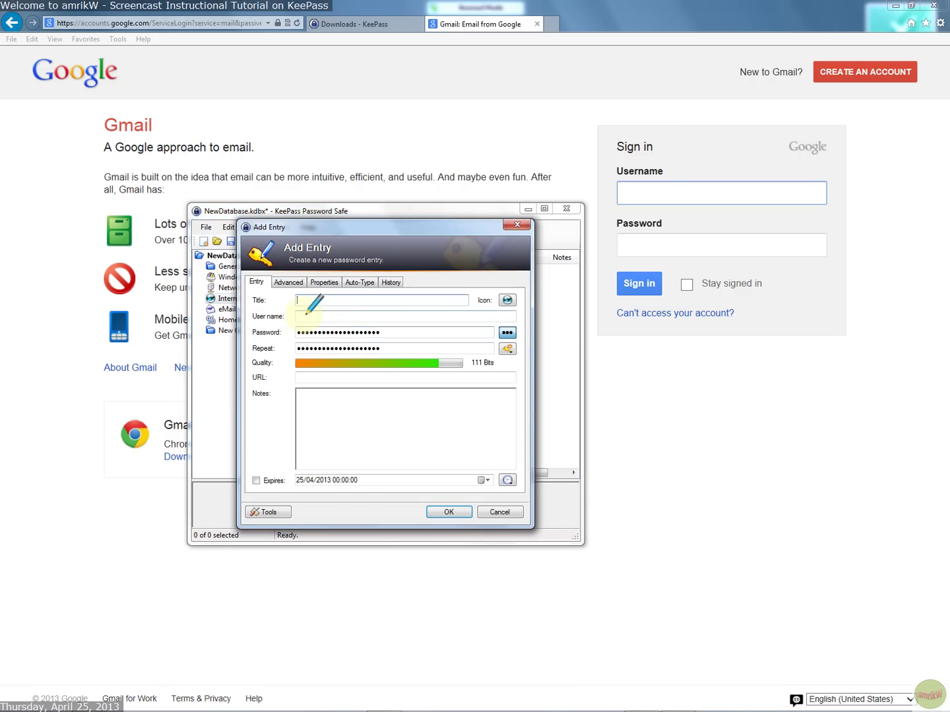
click(305, 316)
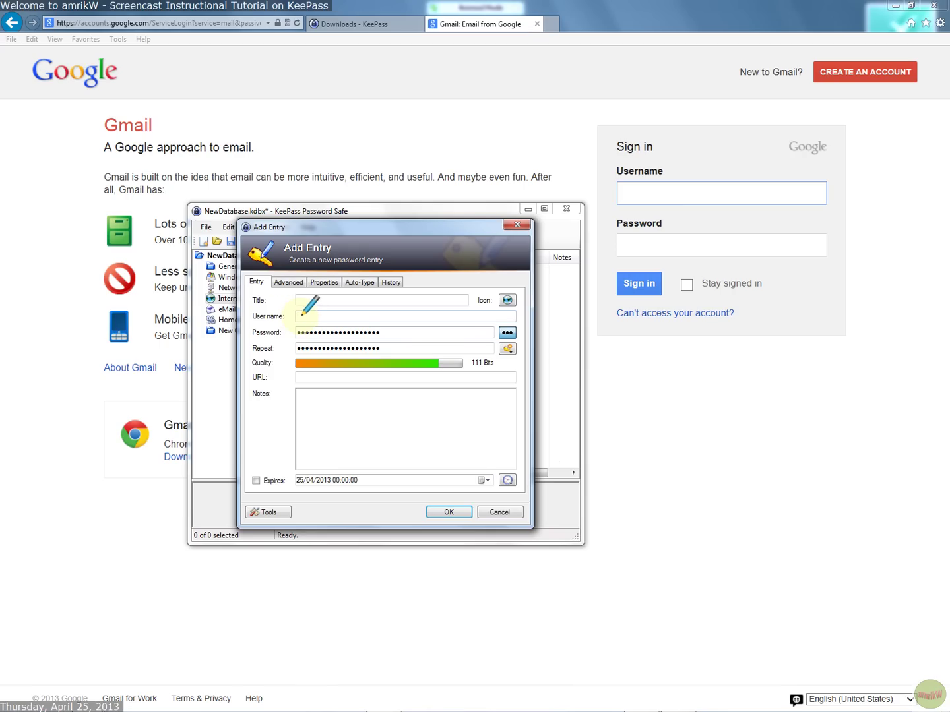
click(303, 377)
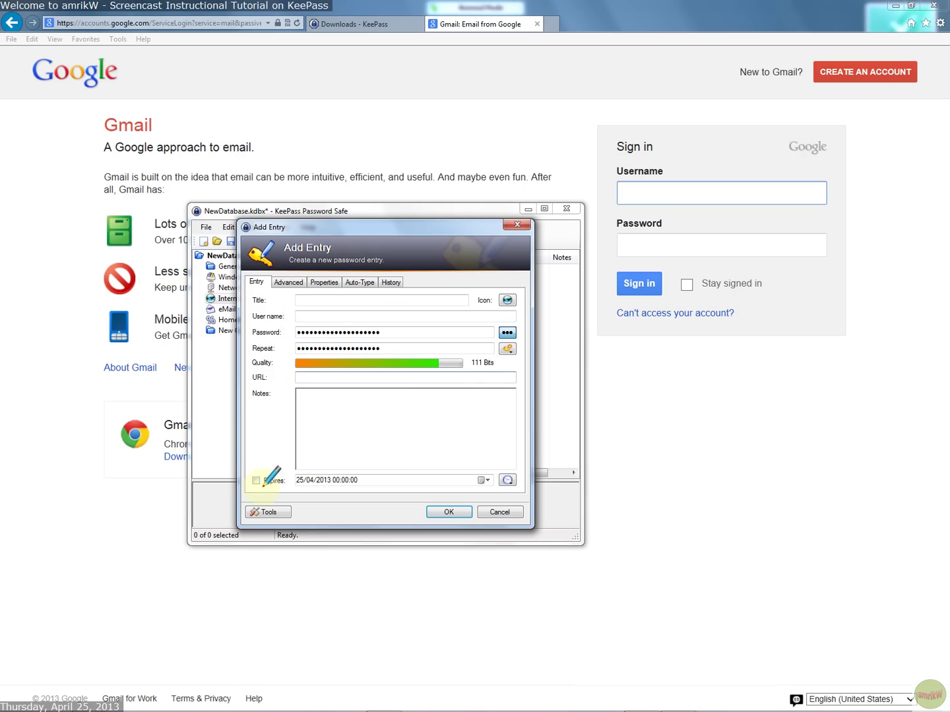
click(488, 514)
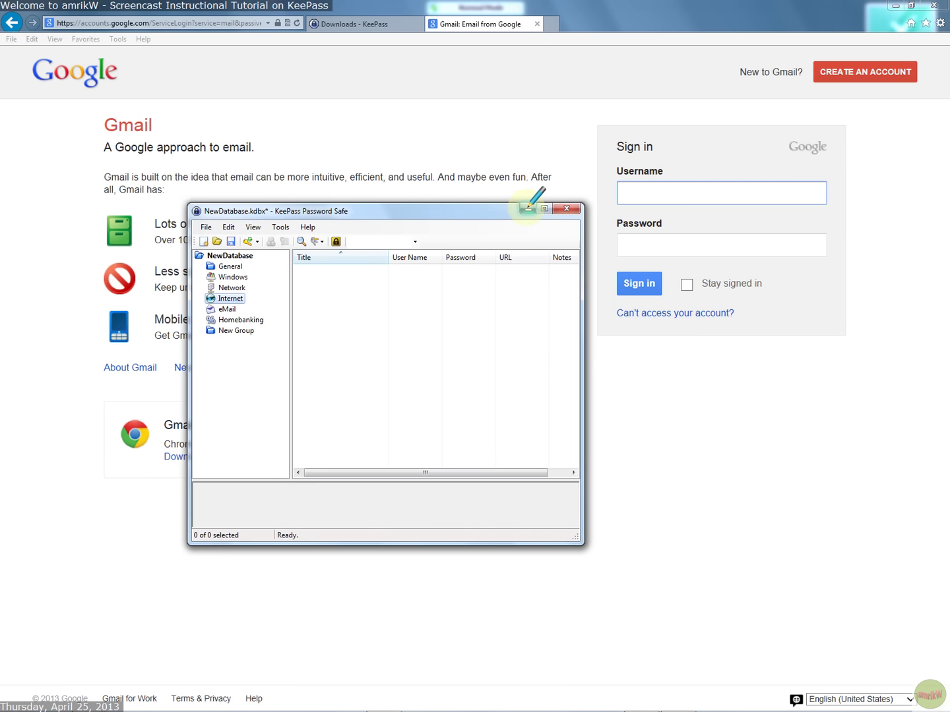
Exit KeePass discarding changes and switch to the Downloads - KeePass browser tab.
click(565, 208)
click(420, 361)
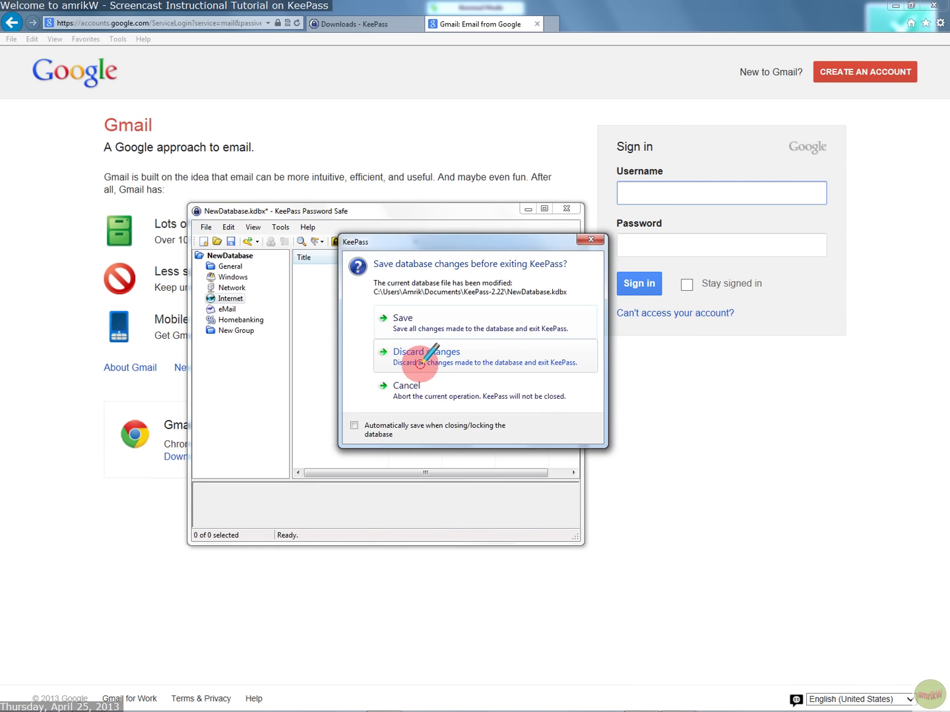
click(392, 24)
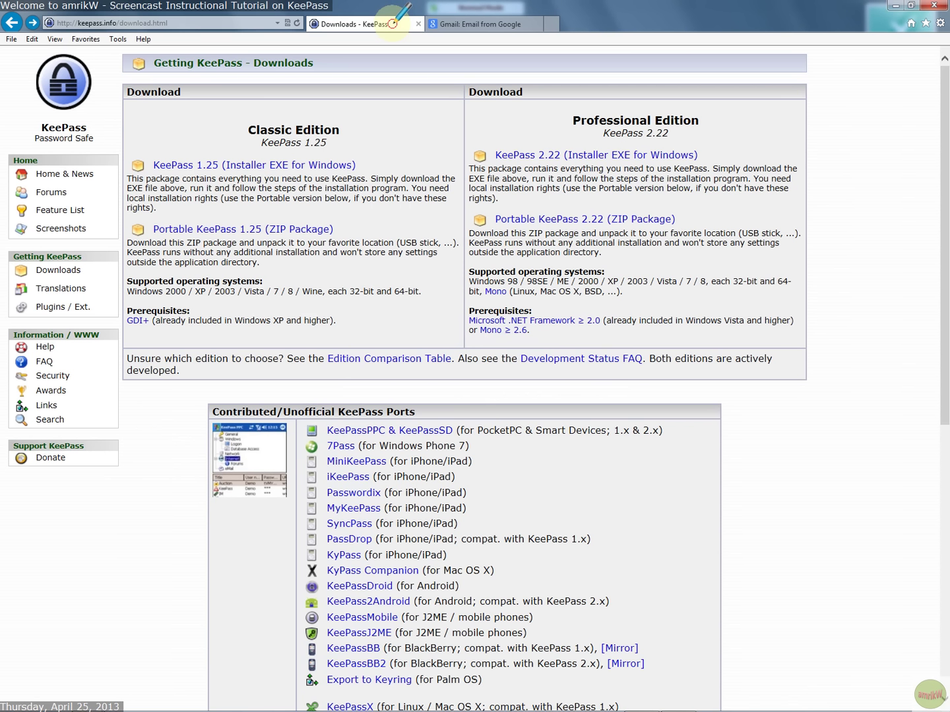
Open the KeePass 2.22 release news and highlight 'is a stable release' and 'to upgrade'.
click(64, 174)
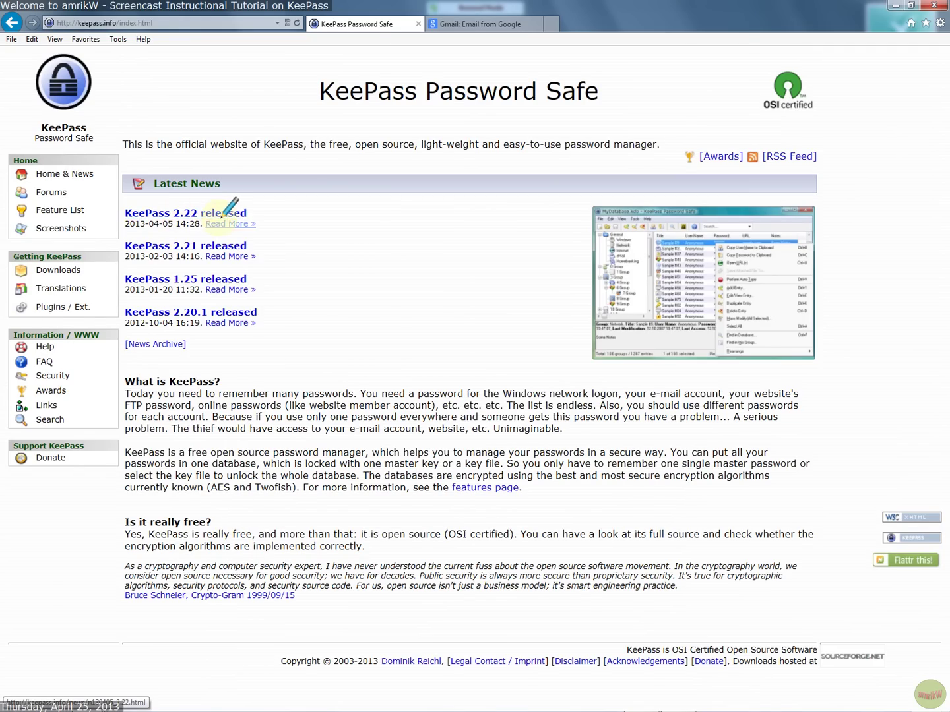
click(216, 223)
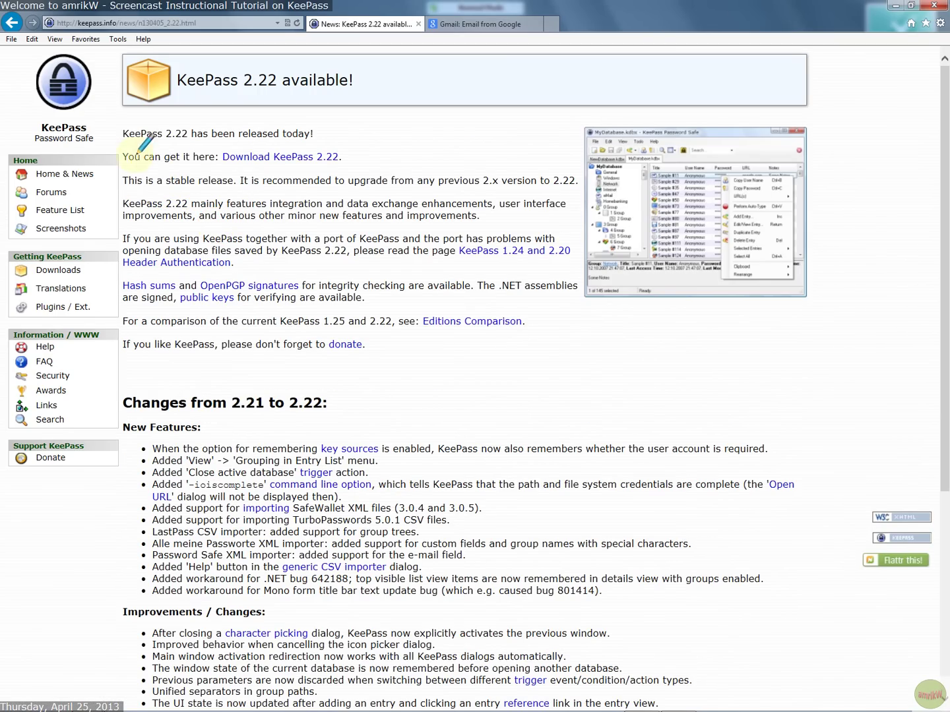
drag(136, 157, 313, 133)
drag(145, 180, 232, 179)
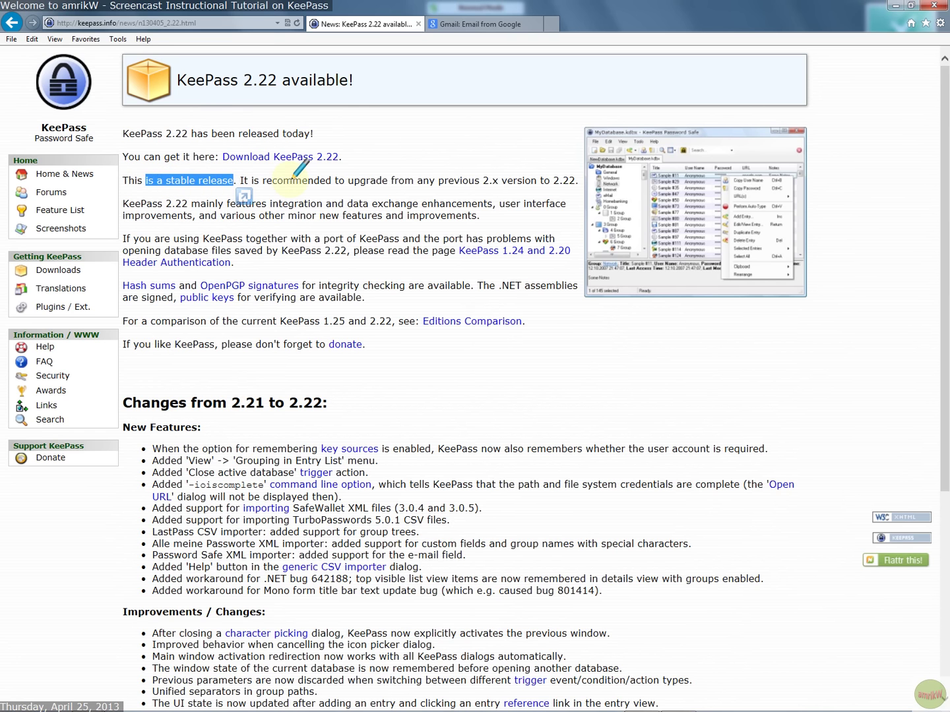
drag(333, 180, 580, 180)
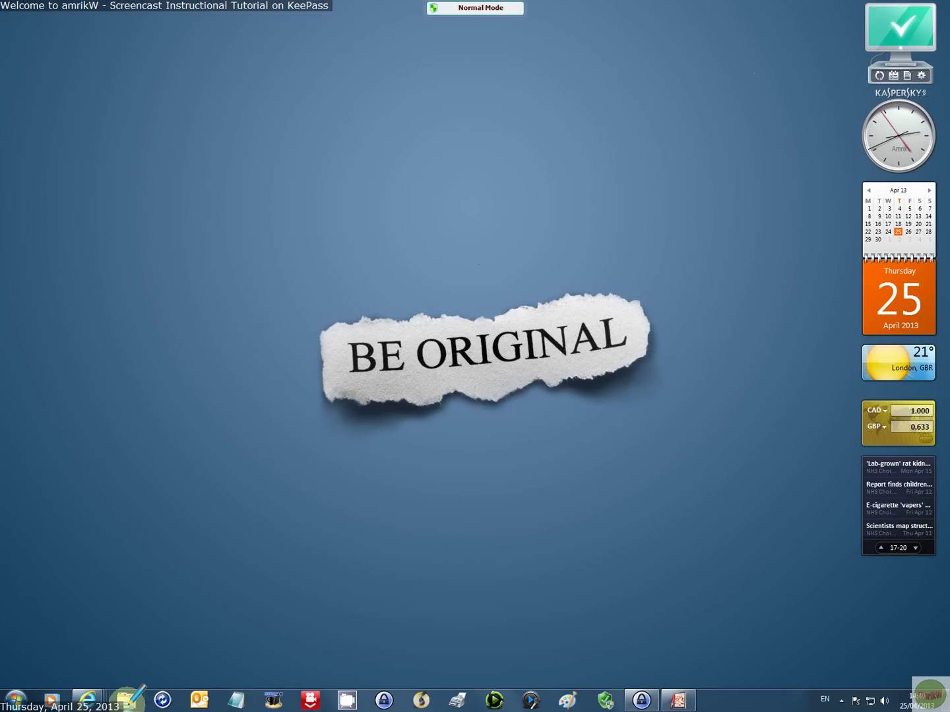
Bring back the browser on the Gmail sign-in page and restore it from full-screen size.
mouse_move(89, 699)
click(344, 613)
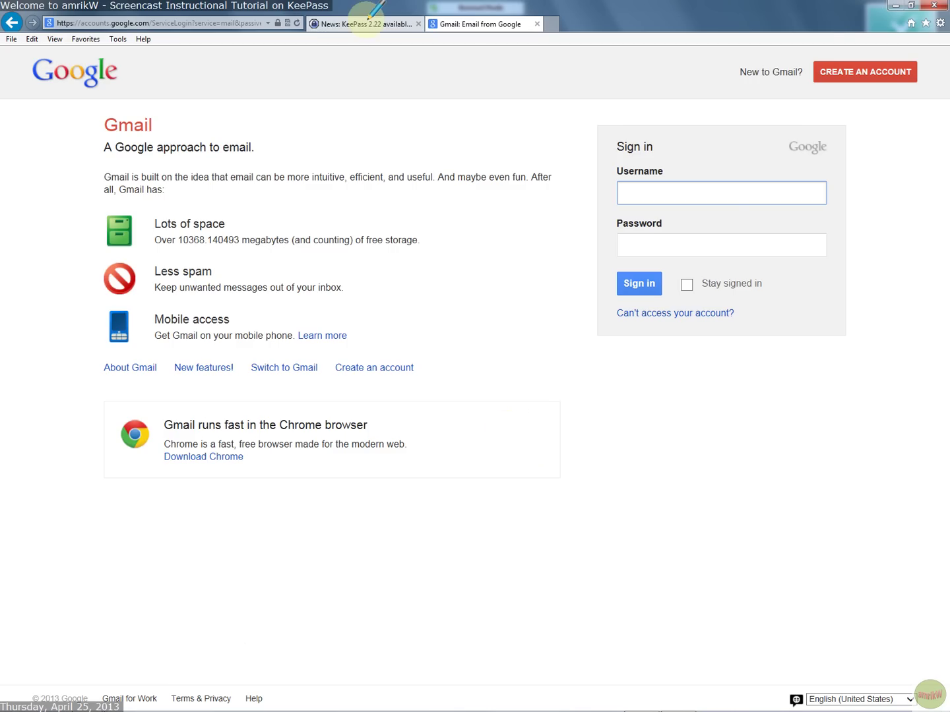
click(911, 5)
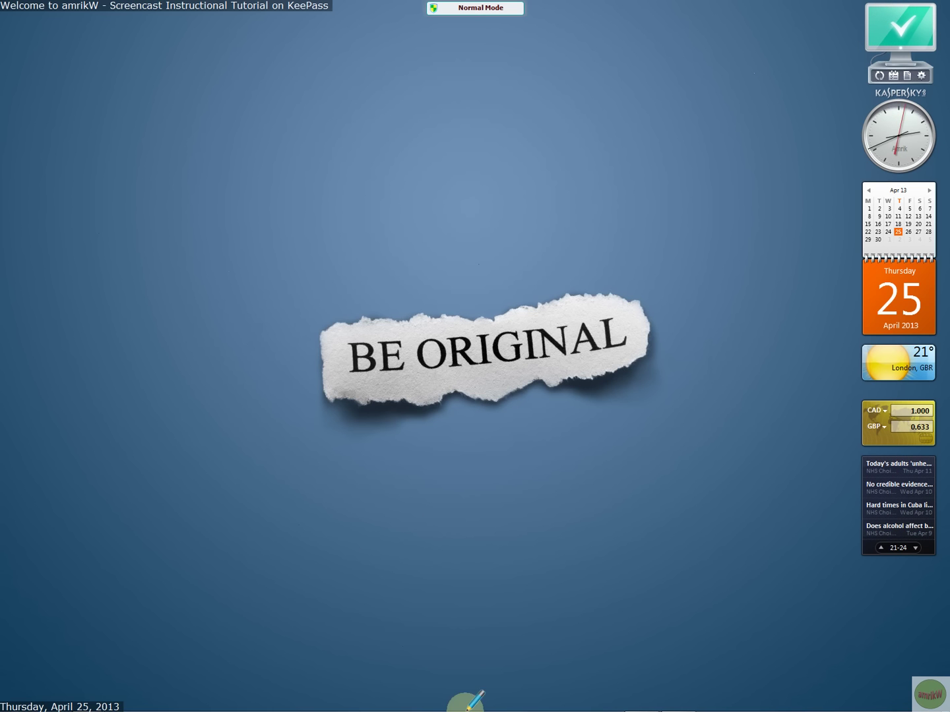
In Explorer's Documents library, view the KeePass-1.25 folder's seven files, then return to Documents.
mouse_move(484, 700)
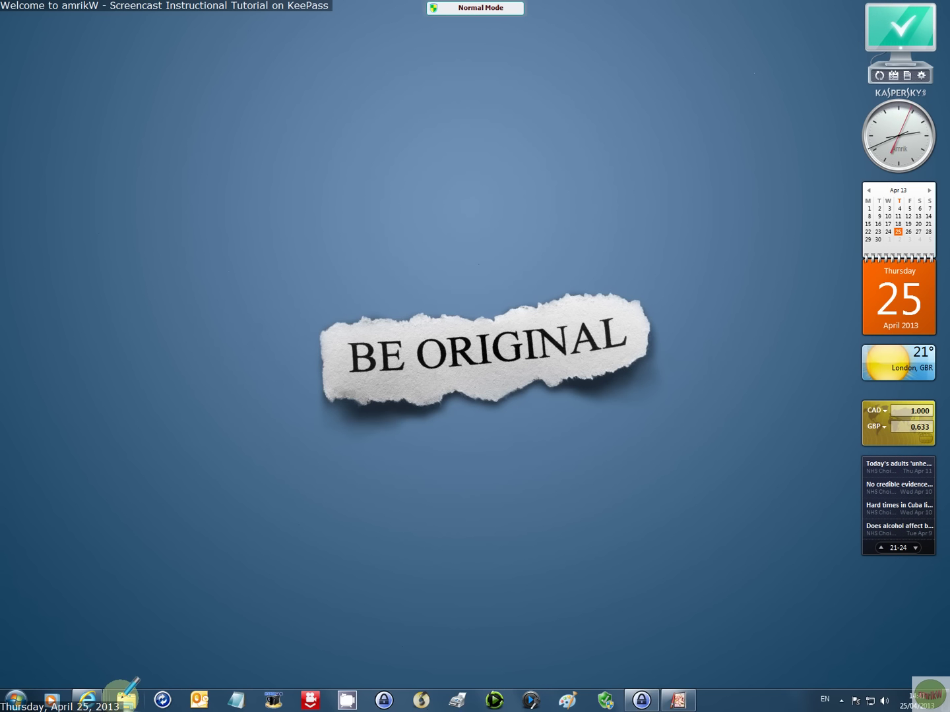
click(124, 696)
mouse_move(105, 698)
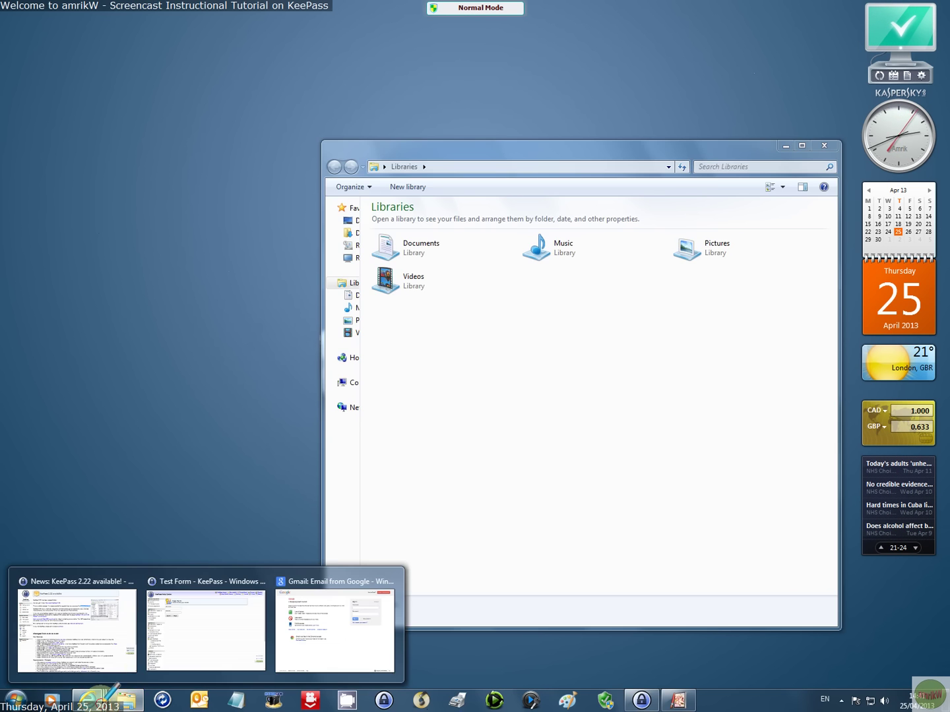
click(351, 295)
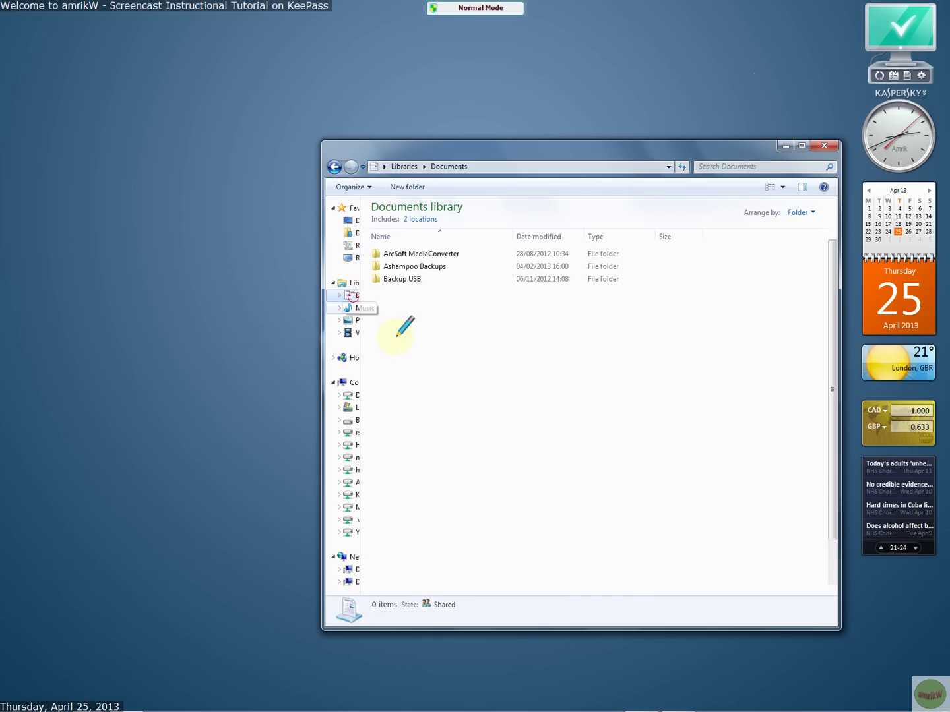
click(400, 502)
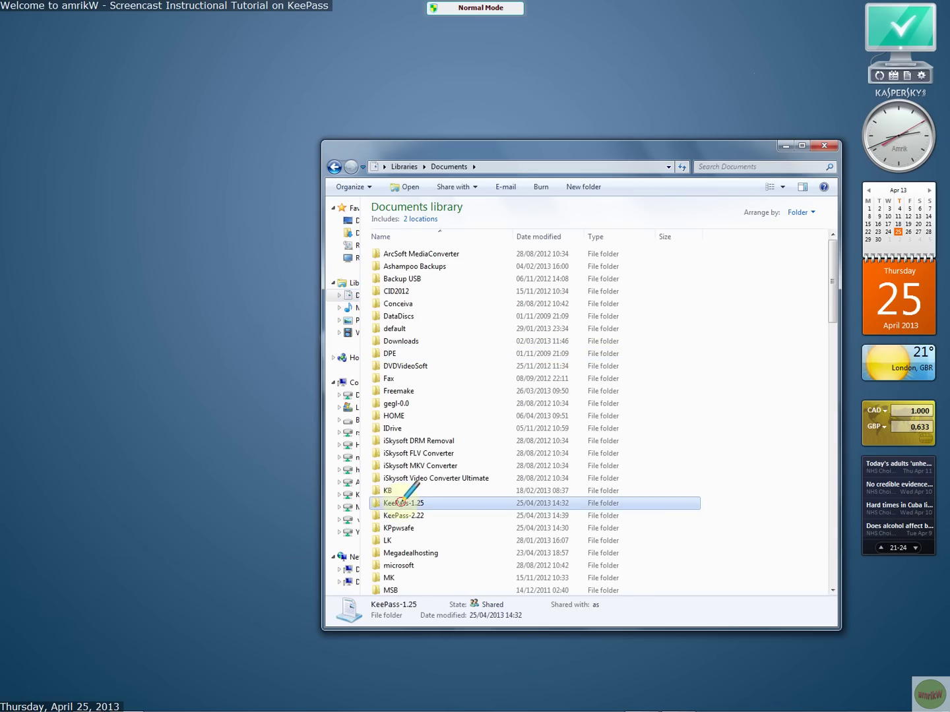
double_click(400, 503)
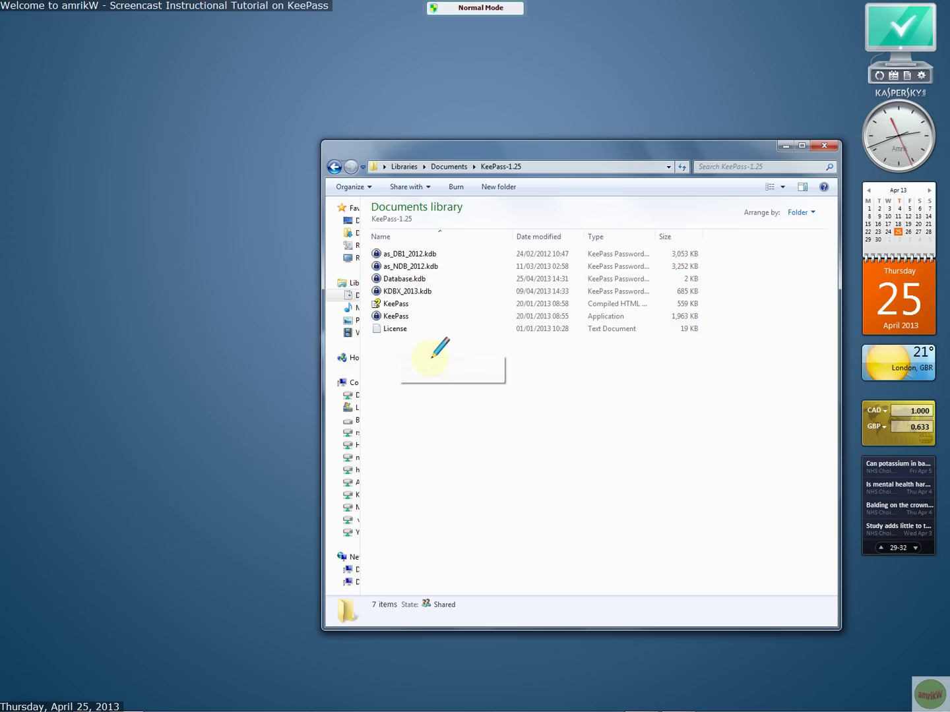
click(334, 166)
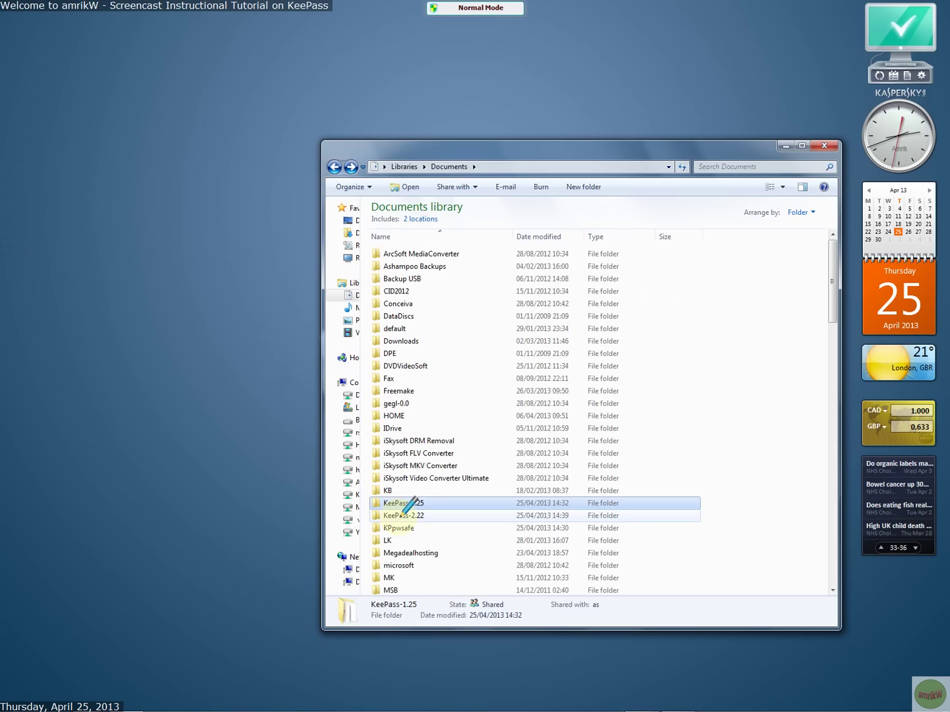
View the KeePass-2.22 folder's 14 files, return to Documents, and minimize the Explorer window.
ctrl+click(401, 515)
ctrl+click(393, 527)
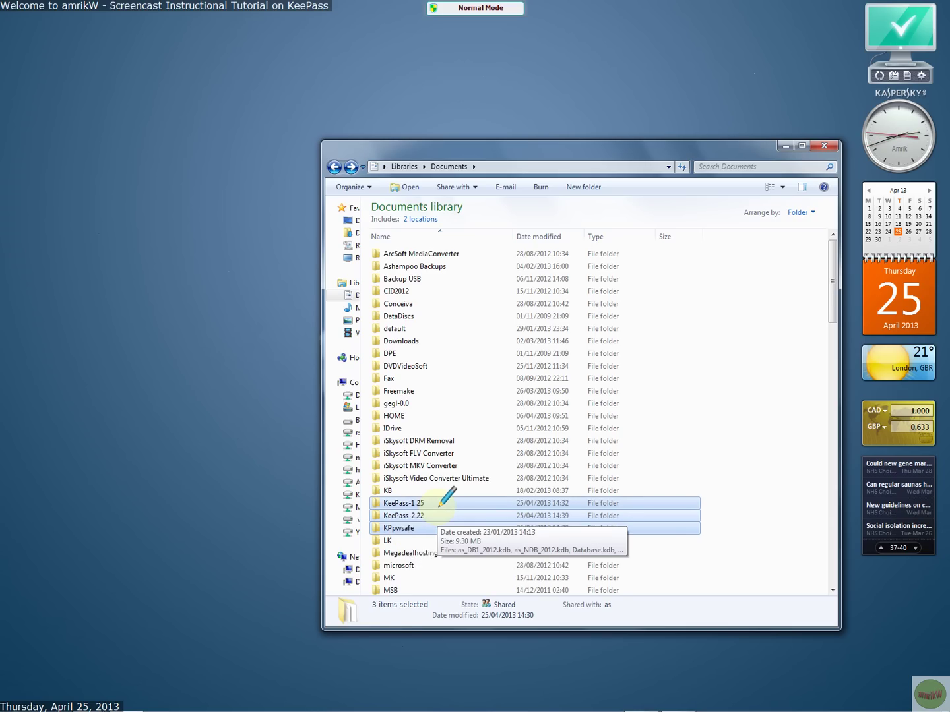
click(413, 515)
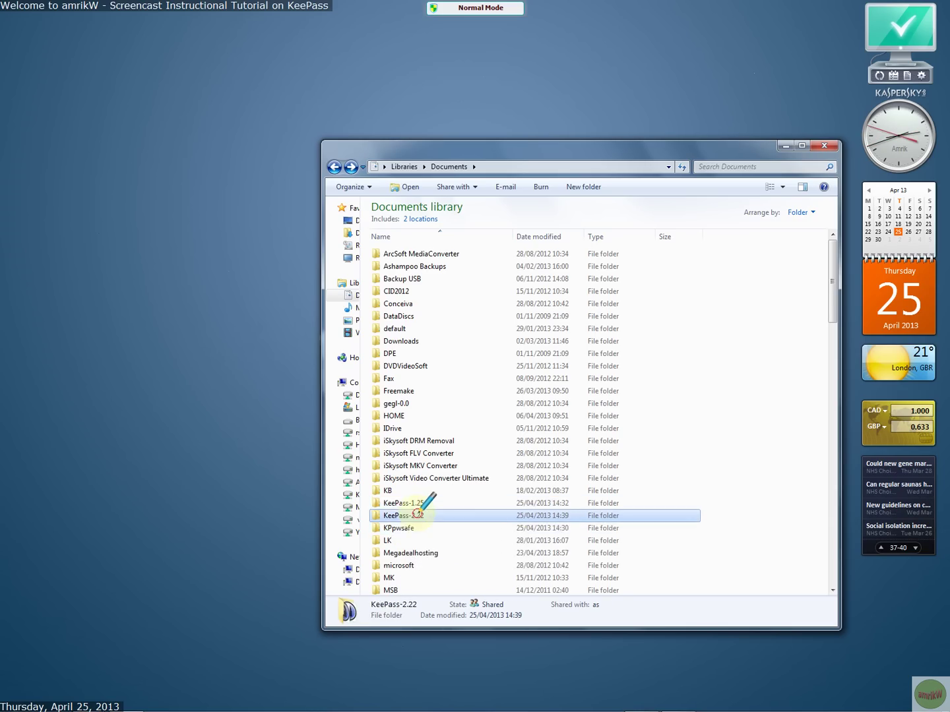
double_click(414, 515)
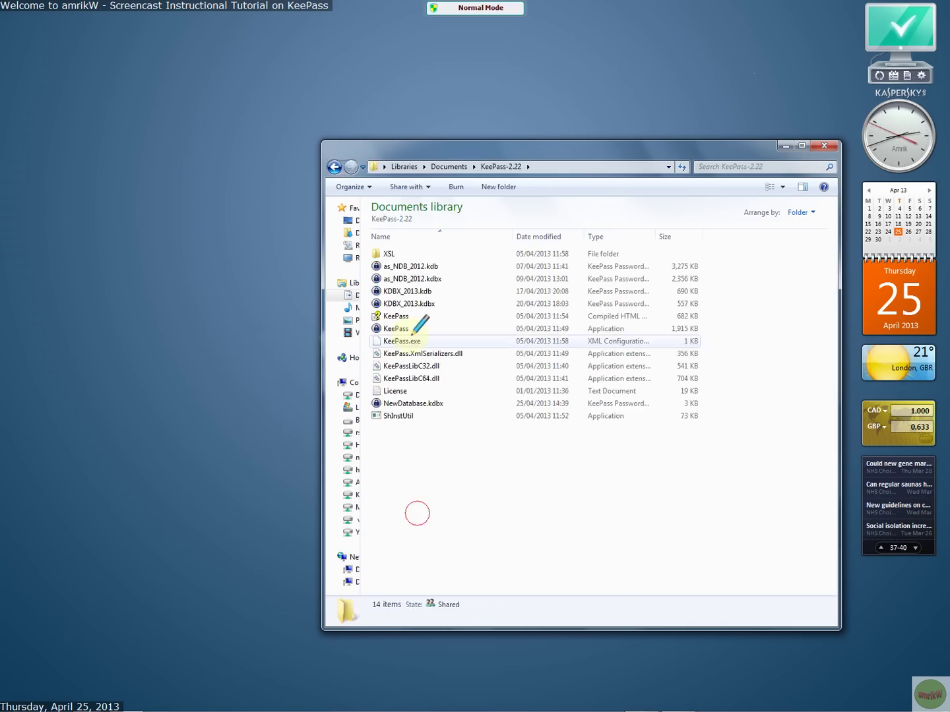
click(334, 166)
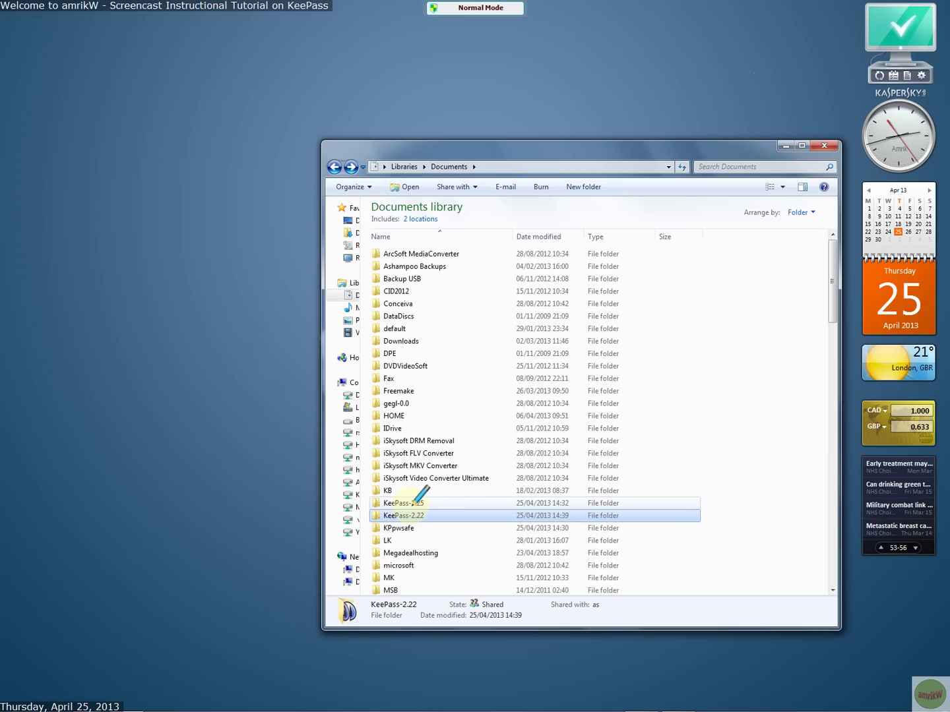
mouse_move(412, 506)
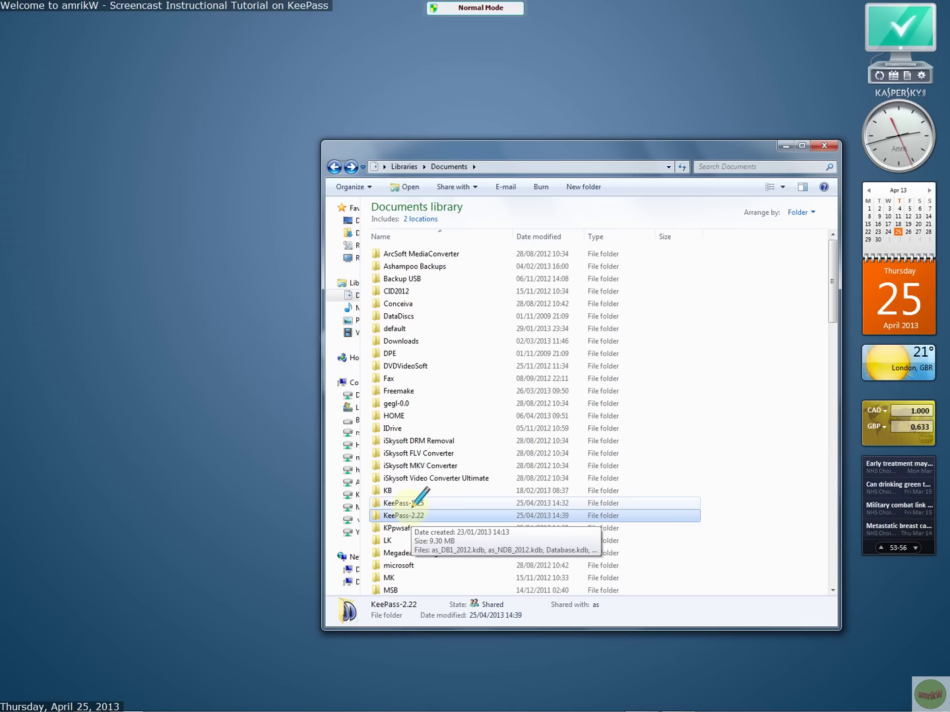
click(785, 145)
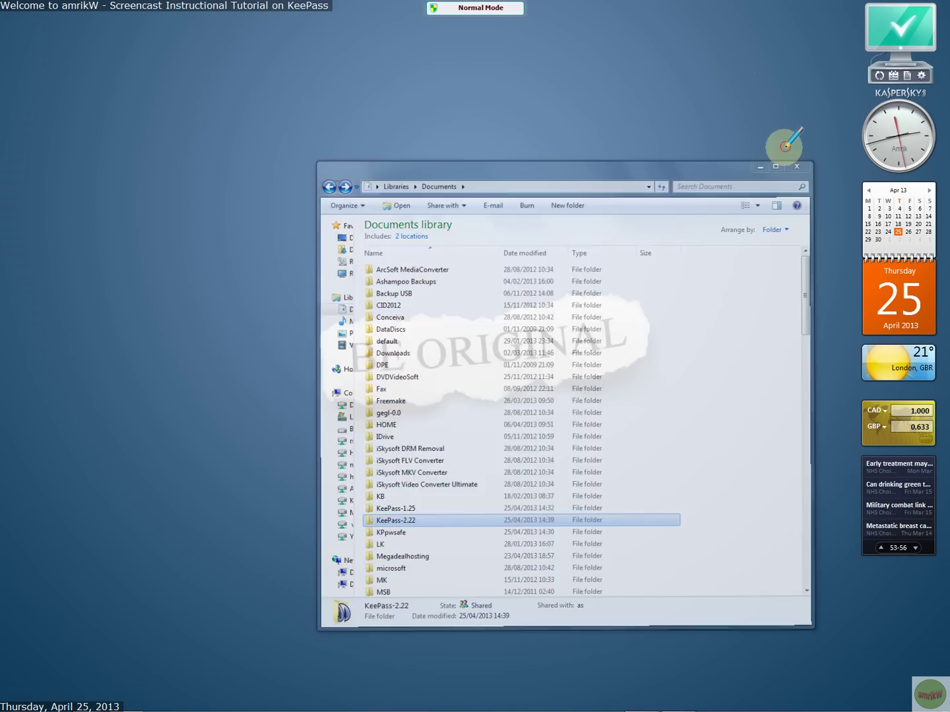